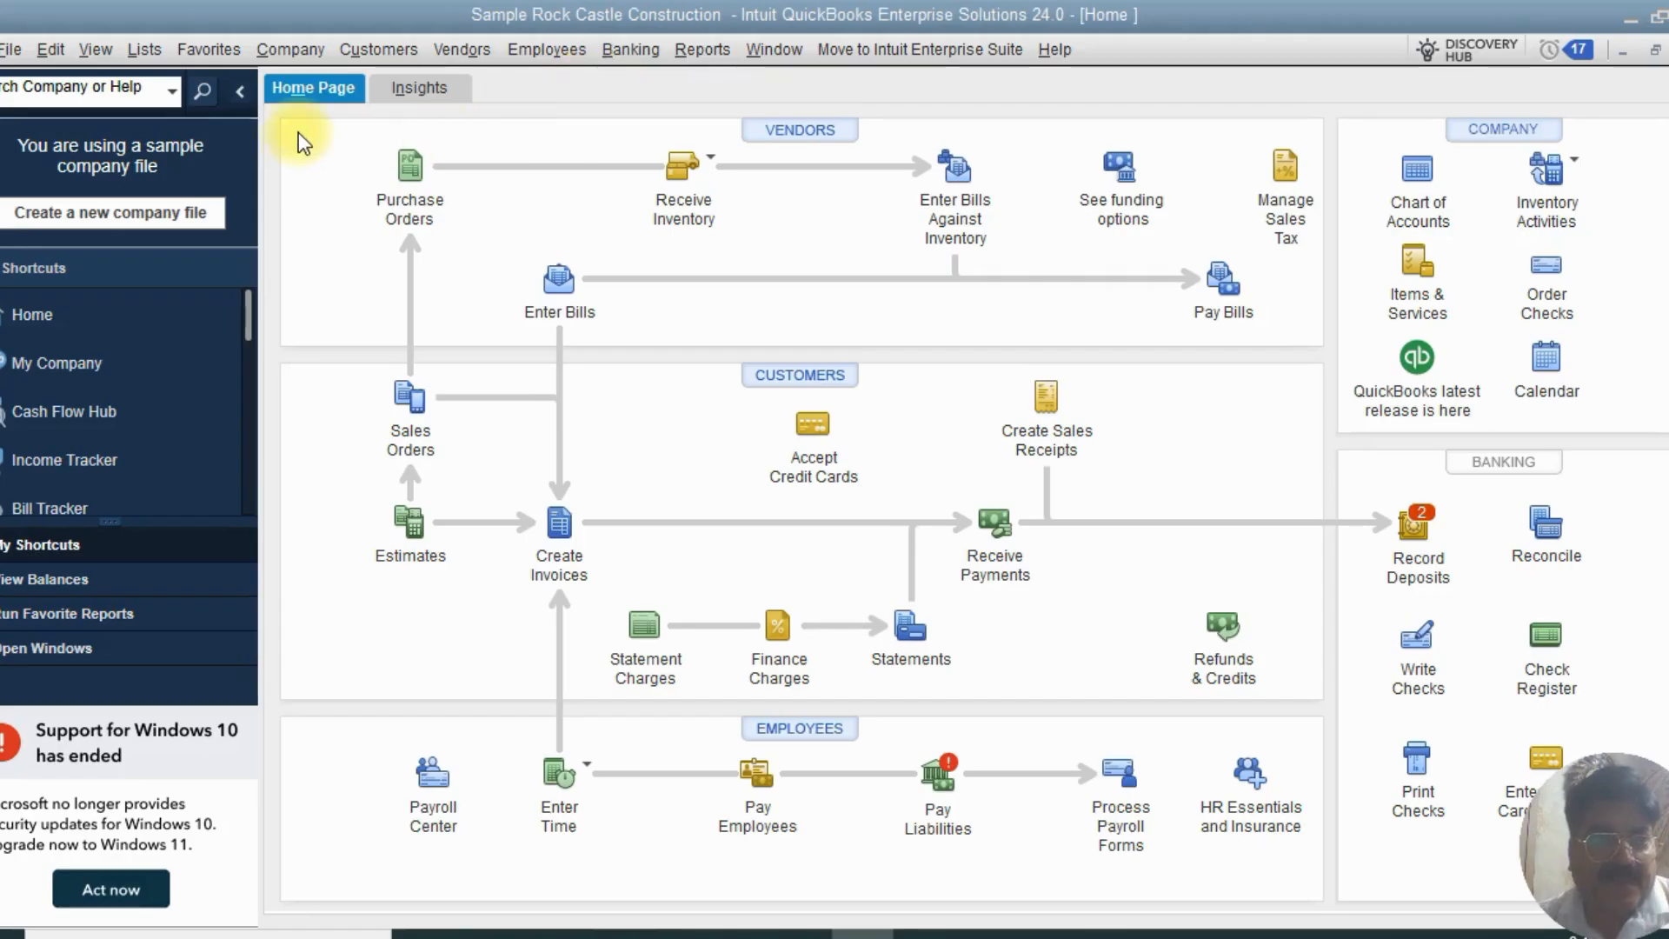
- Open the company-wide preferences for Bills
click(52, 61)
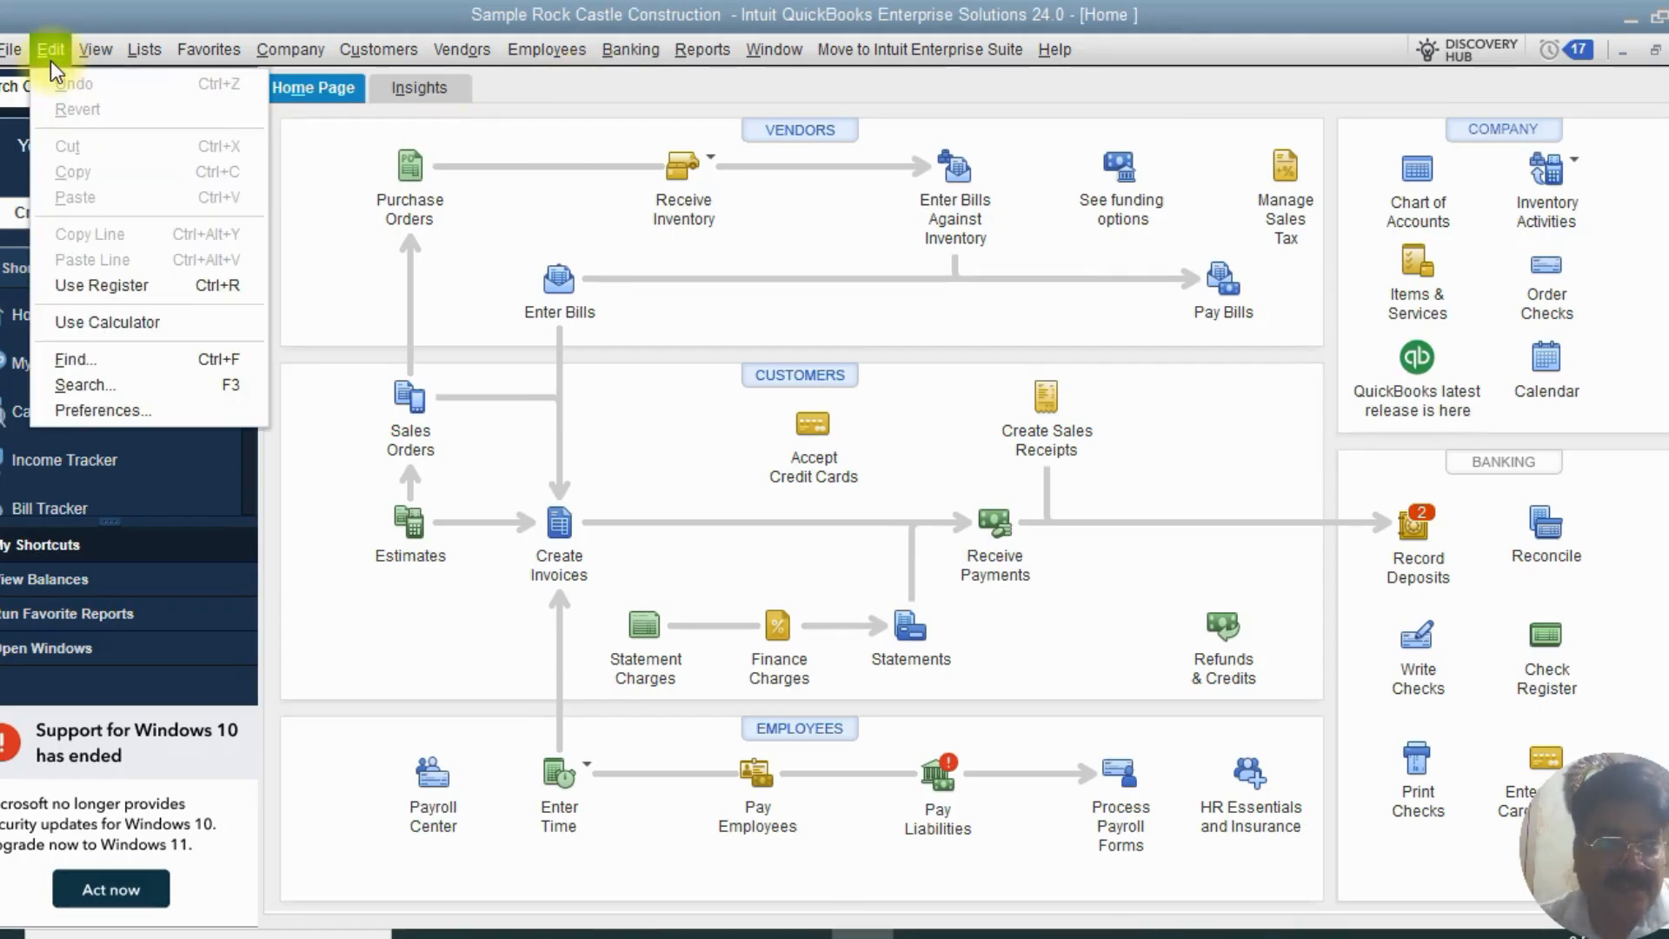
click(97, 409)
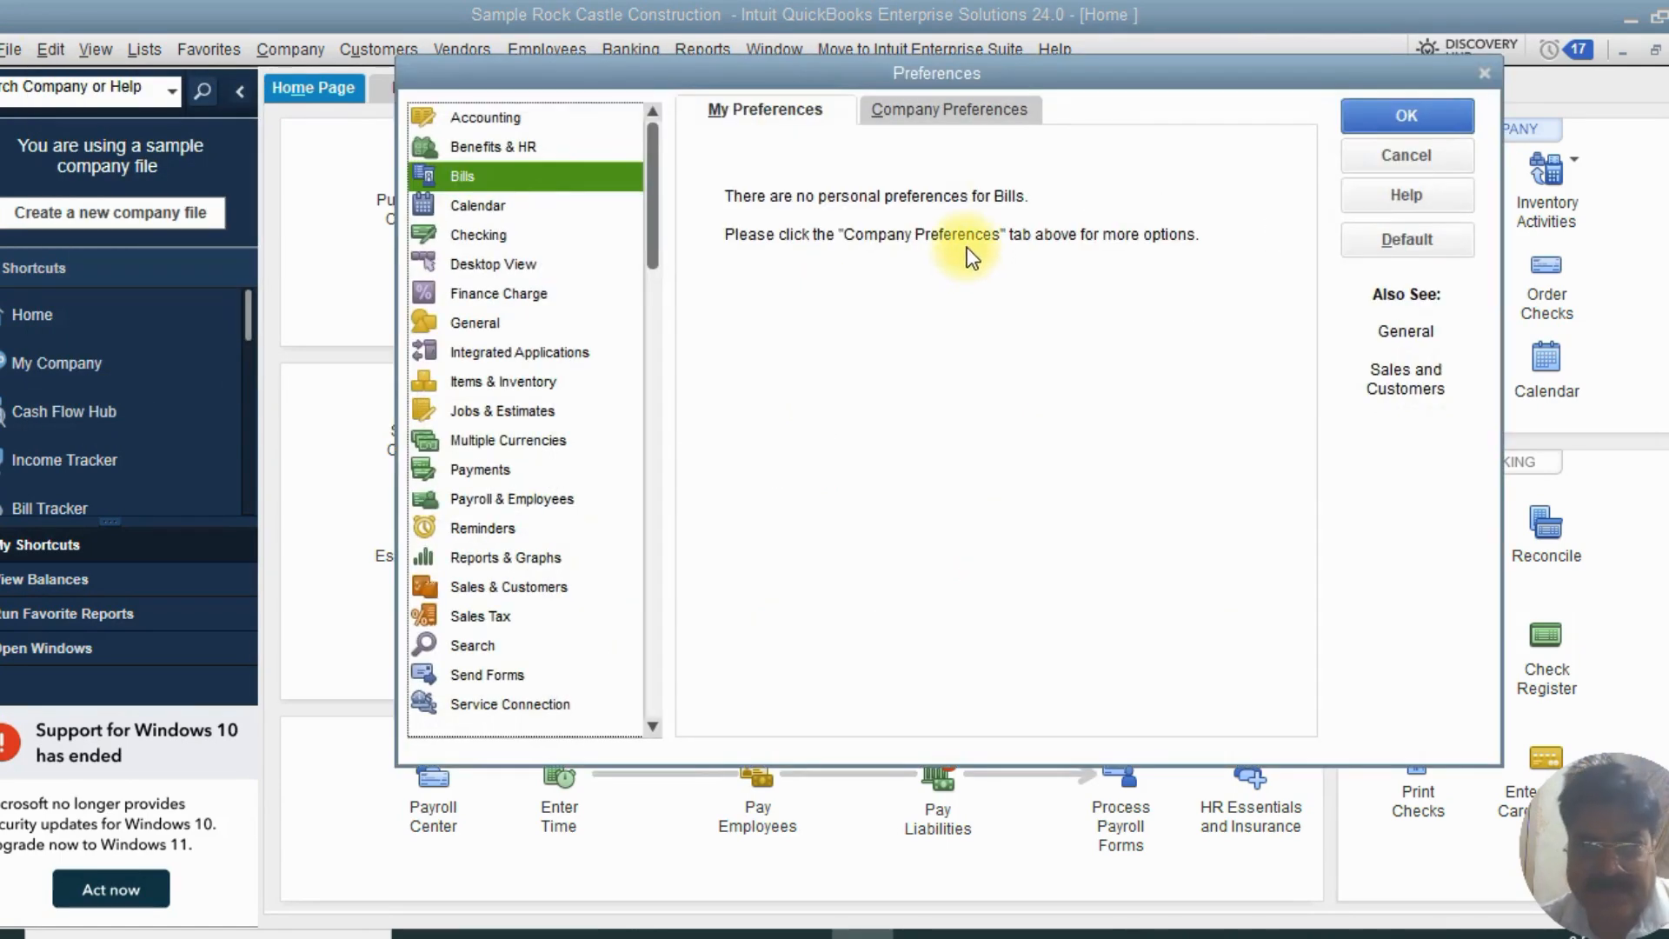
click(522, 122)
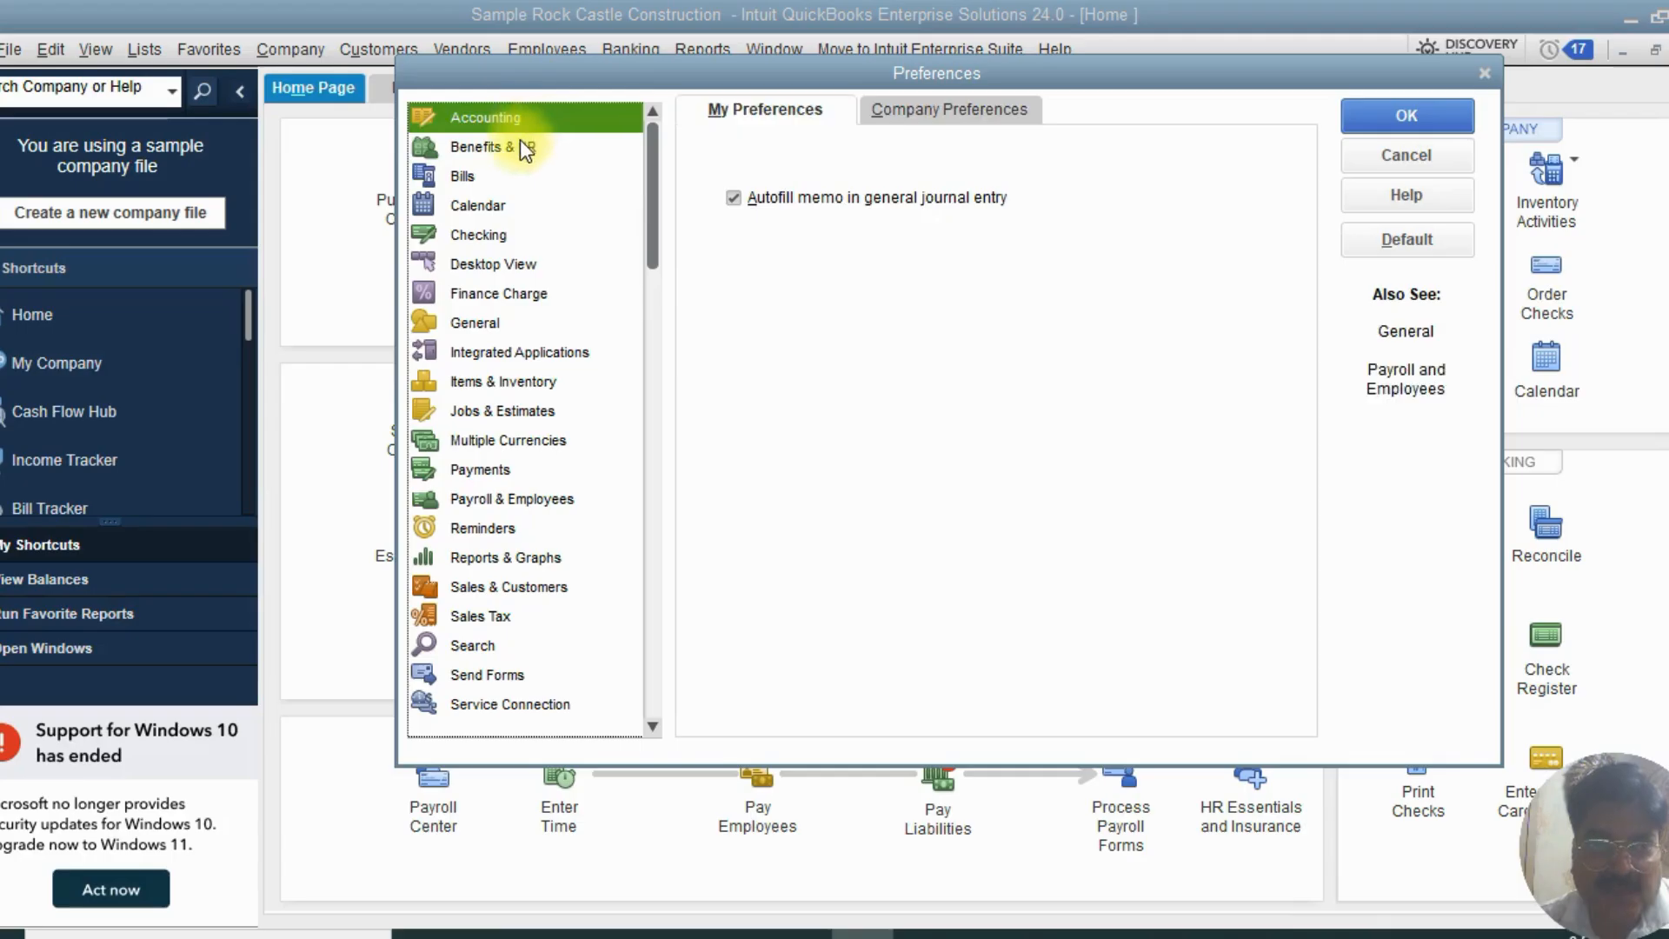
click(520, 142)
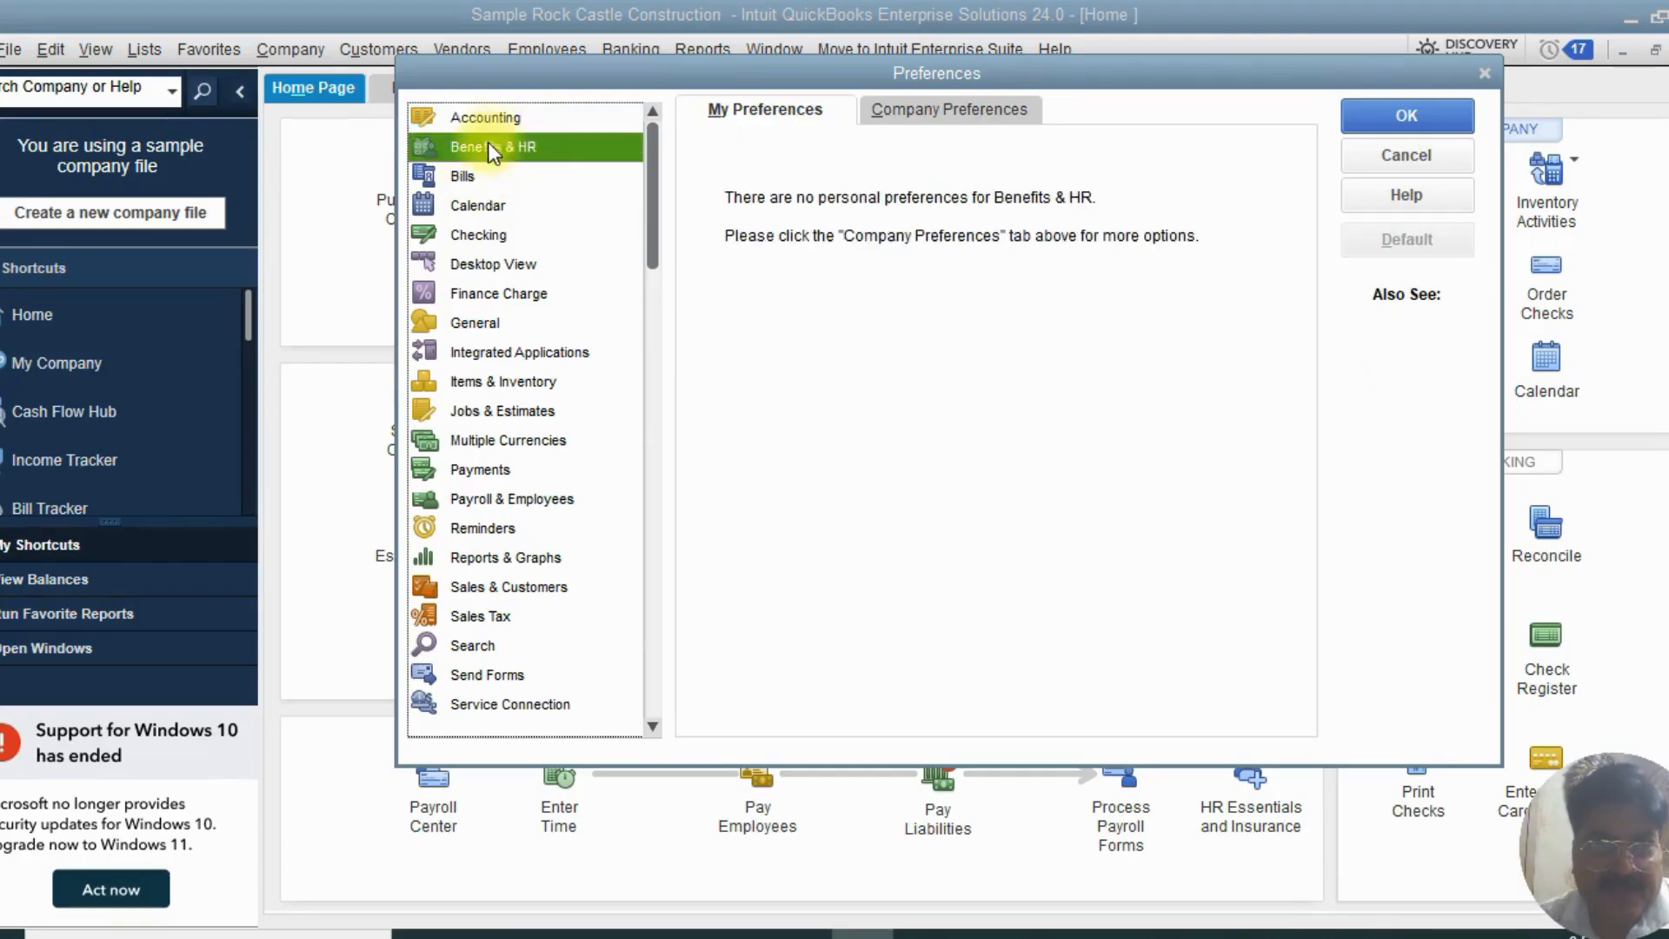
click(492, 120)
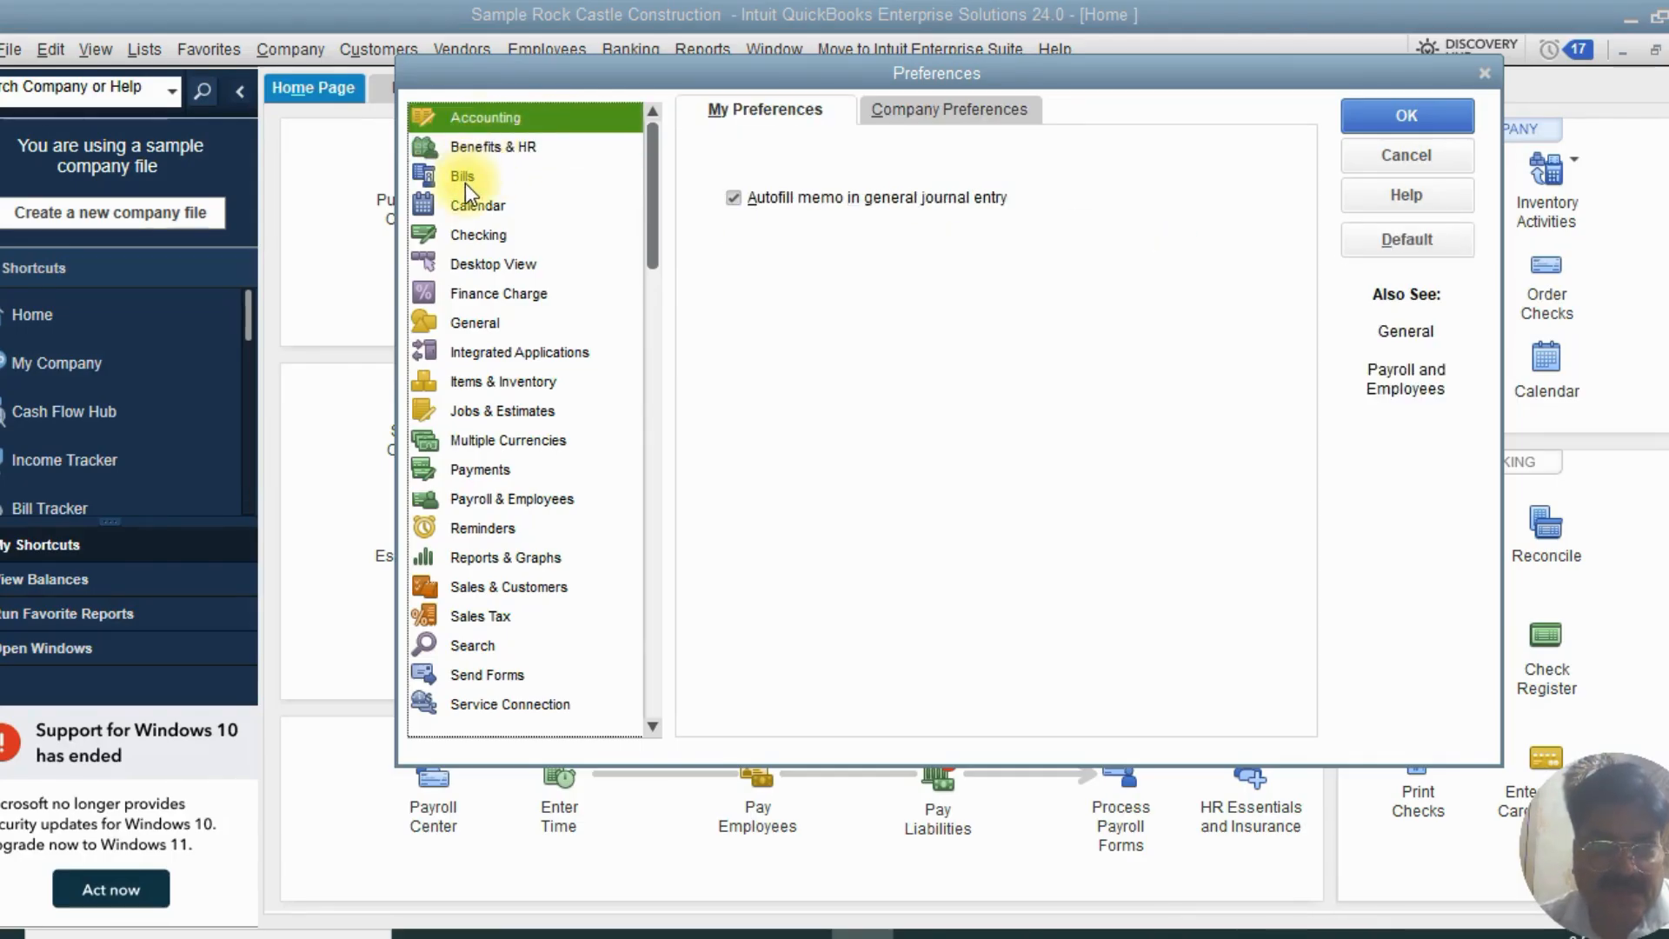
click(465, 182)
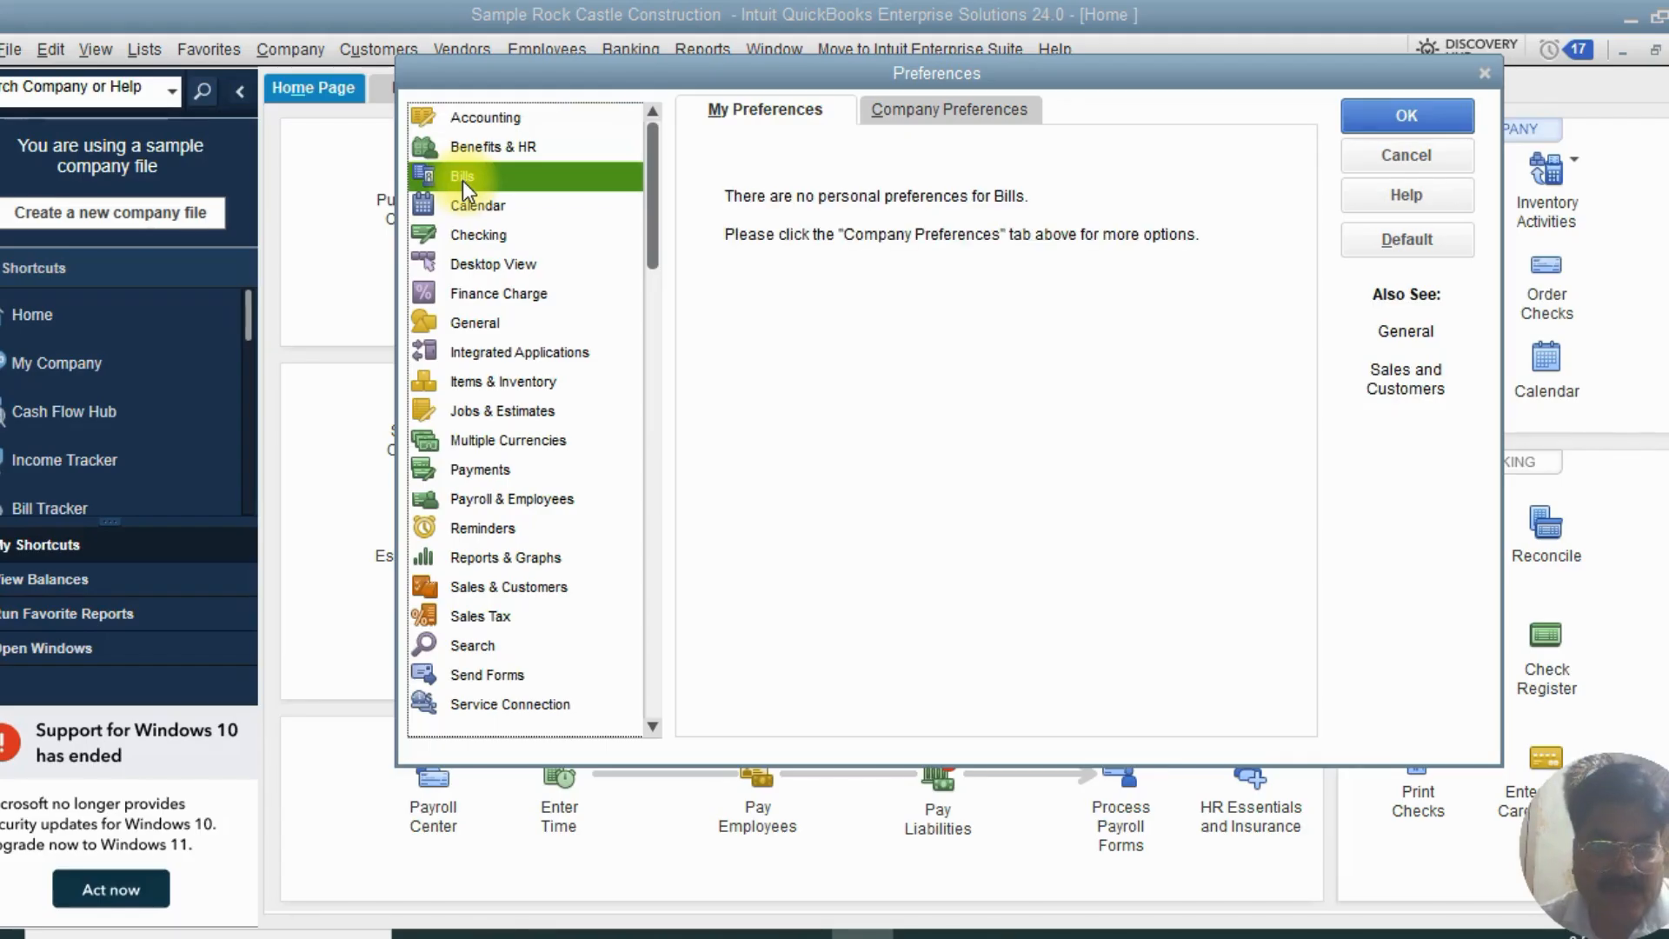
click(948, 118)
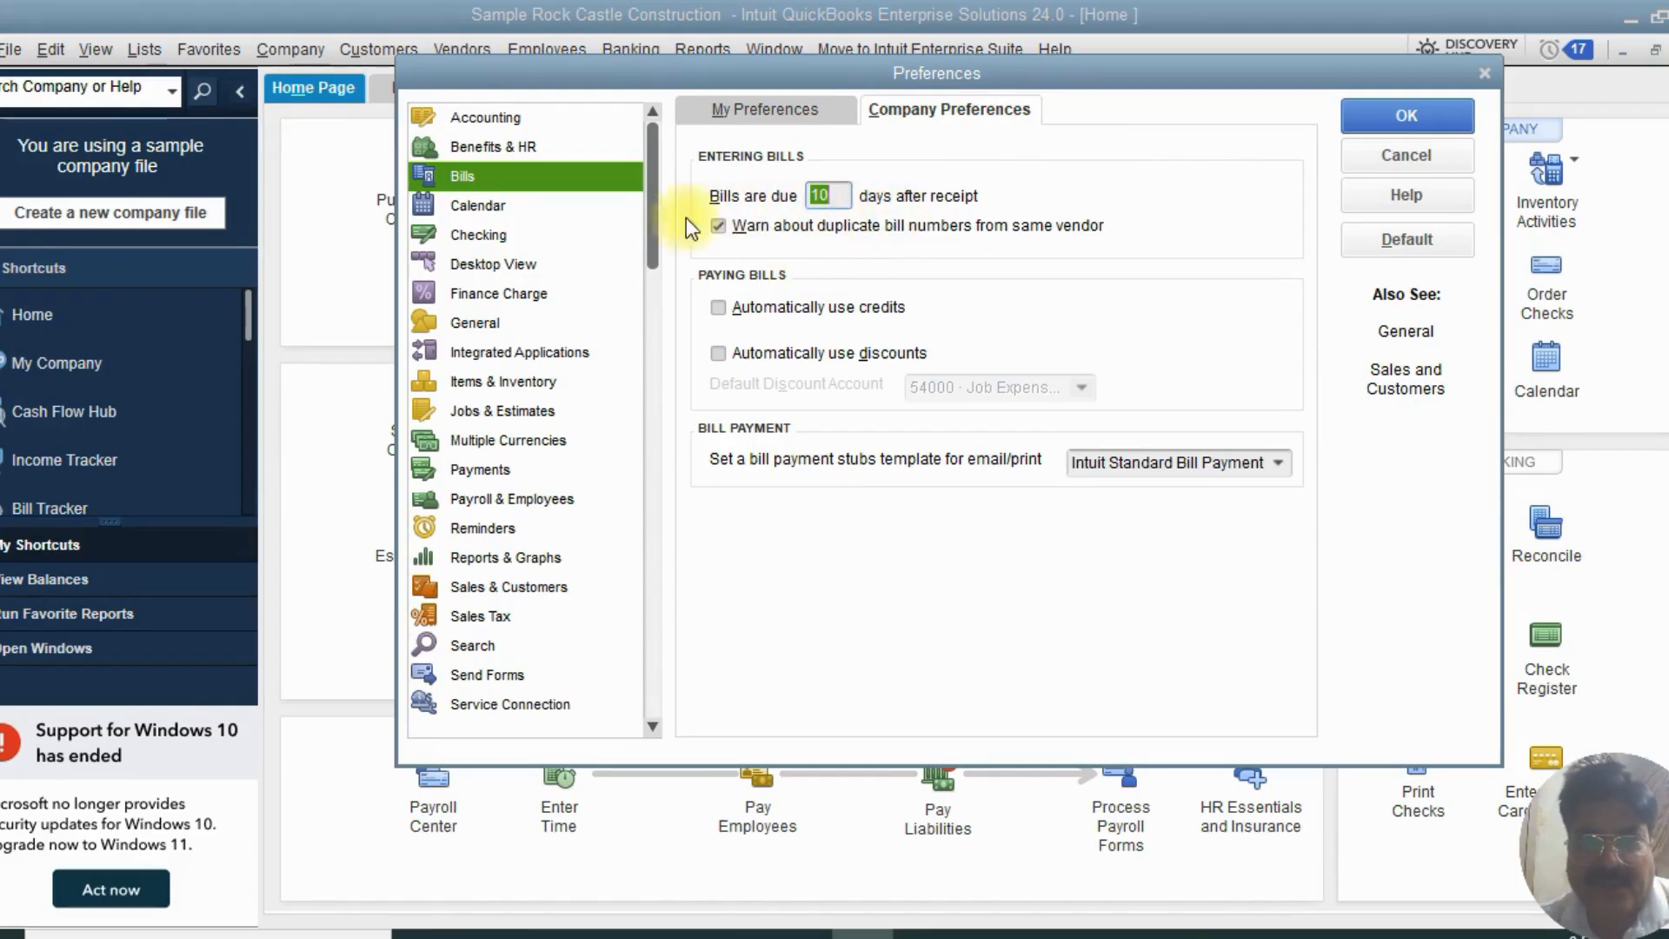
- Review the bill due-days setting and the available bill payment stub templates, and accept the preferences
click(846, 200)
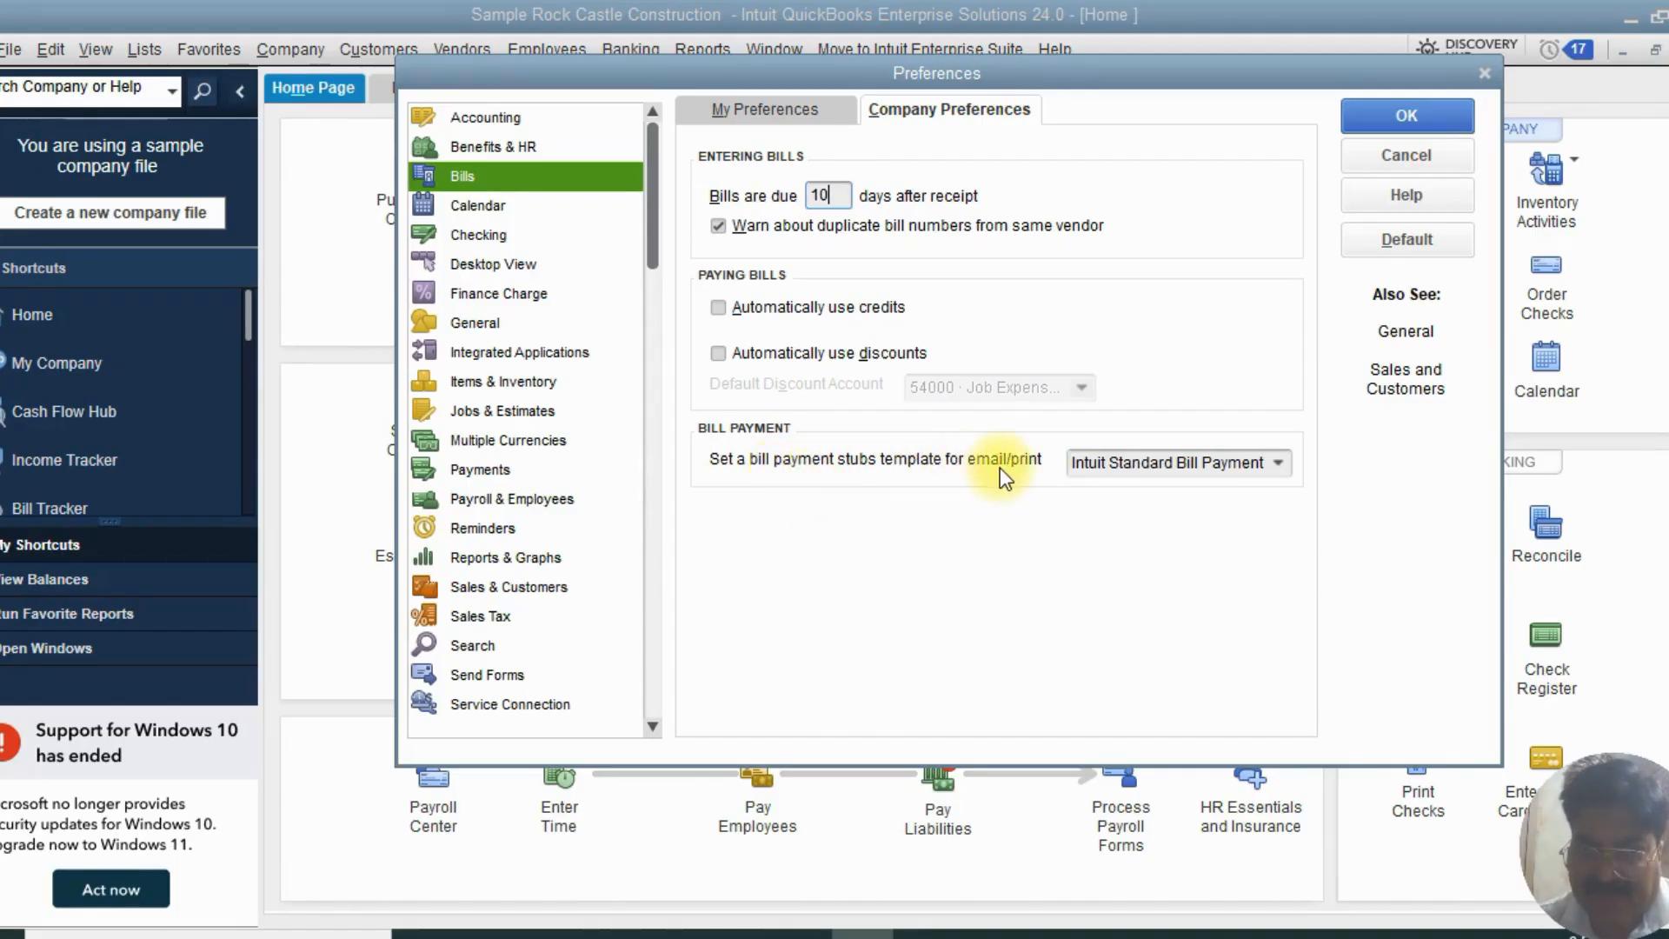
click(1280, 463)
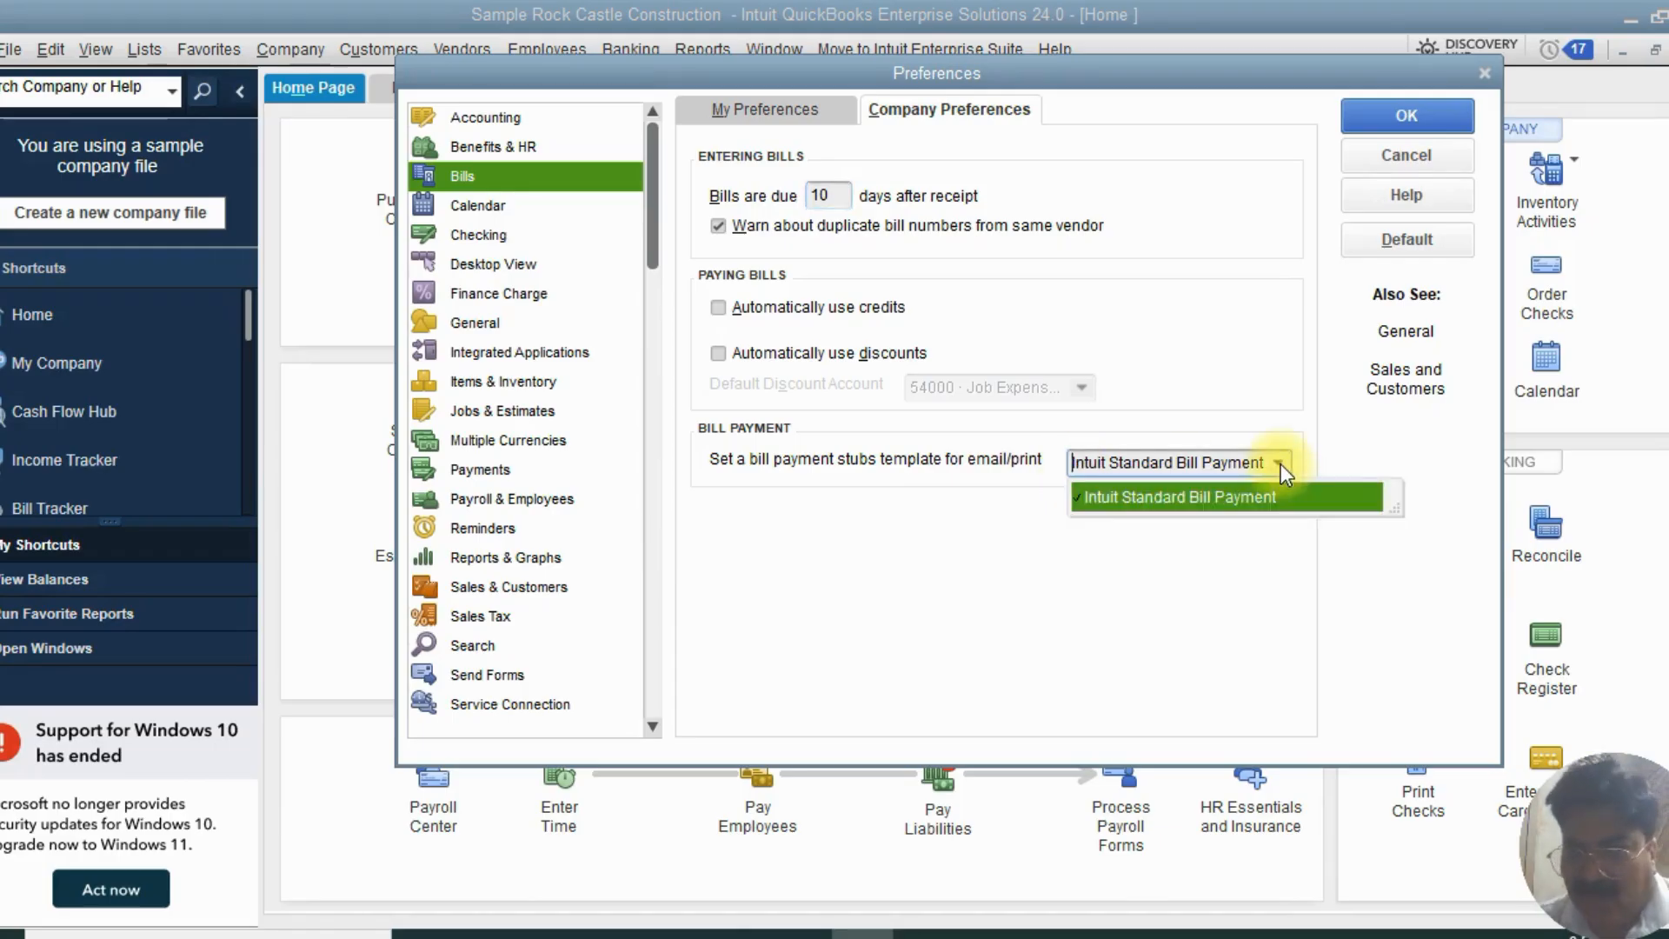
click(1345, 462)
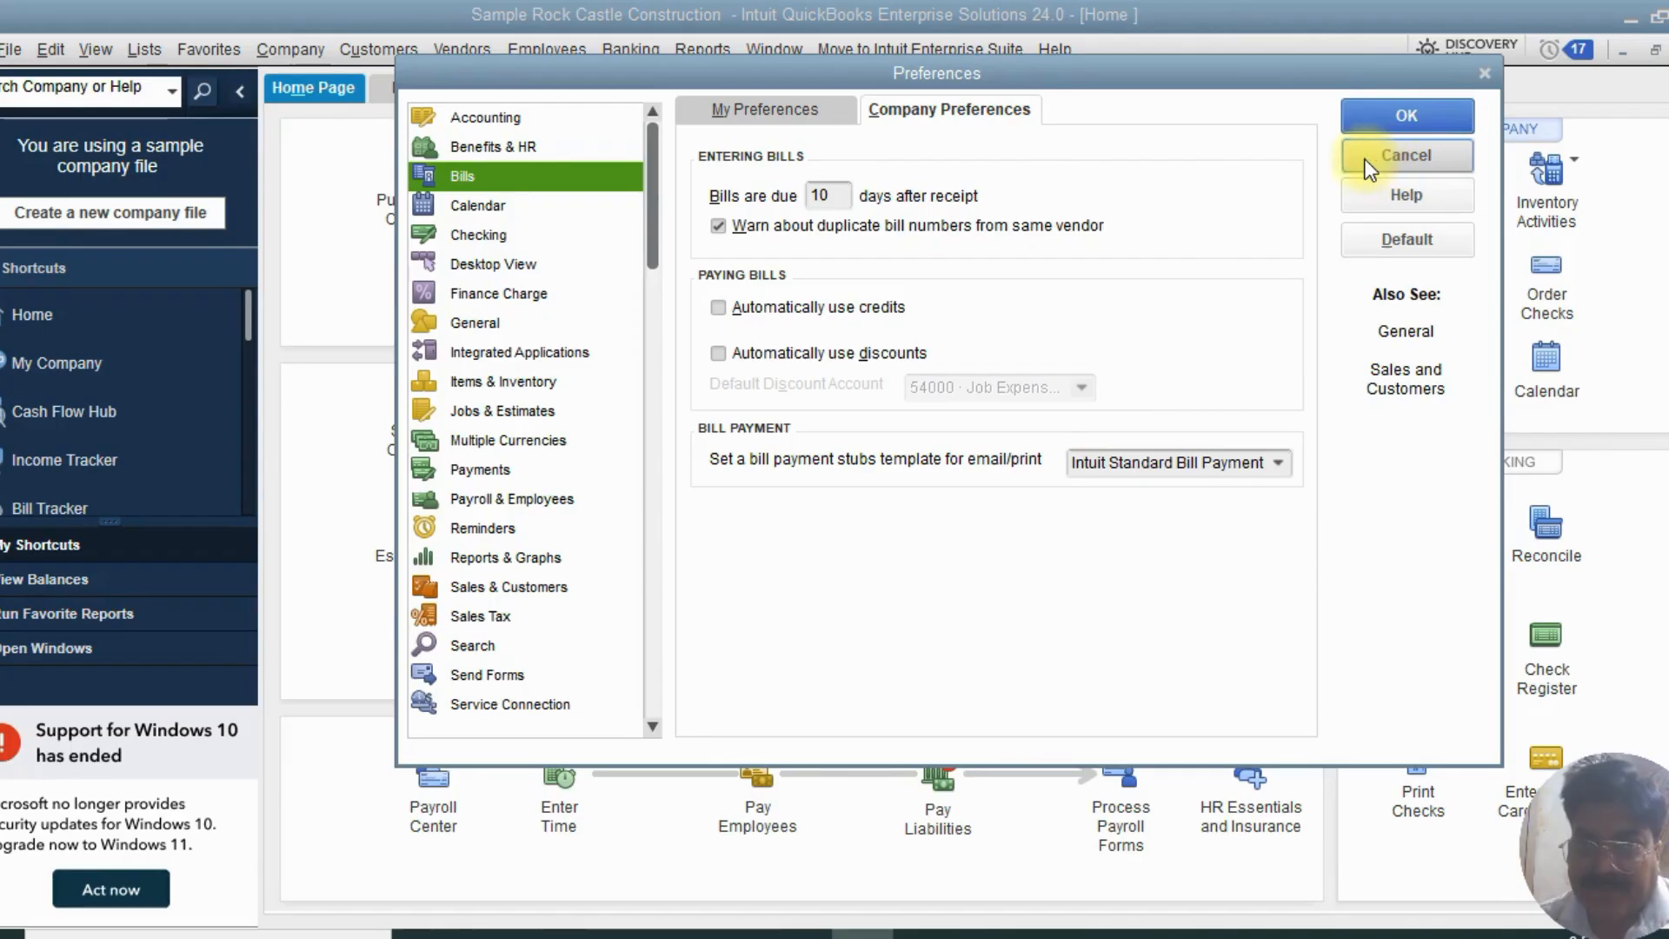
click(1357, 106)
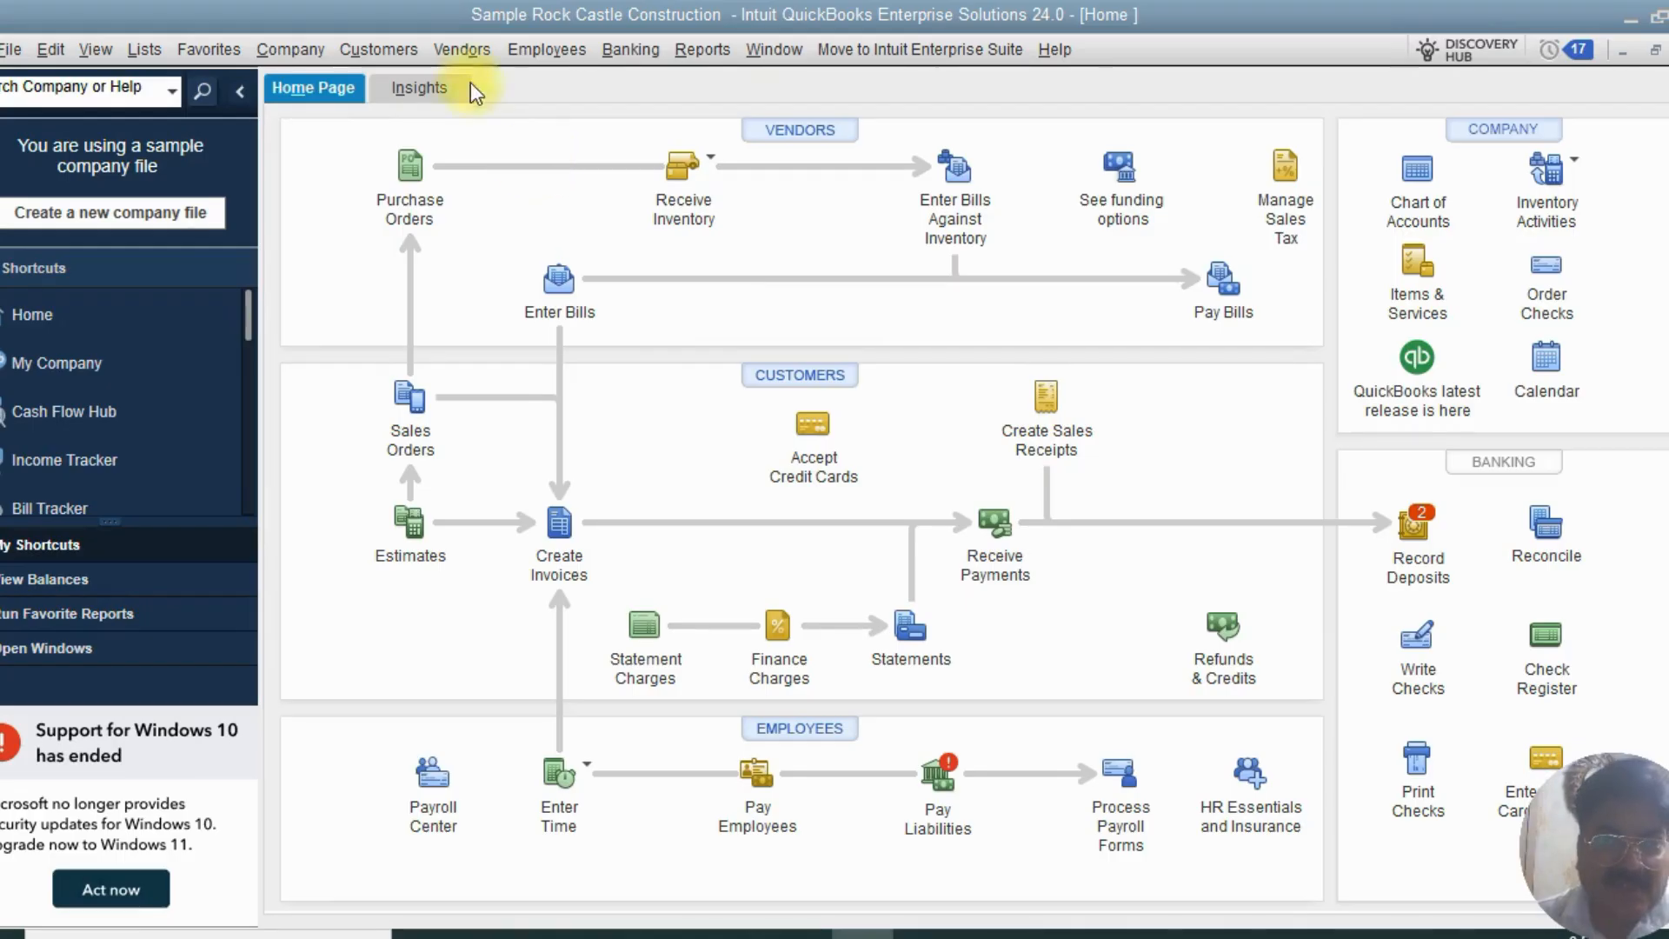
- Start a new bill for the vendor Bayshore Water without receiving against its open purchase orders
click(463, 50)
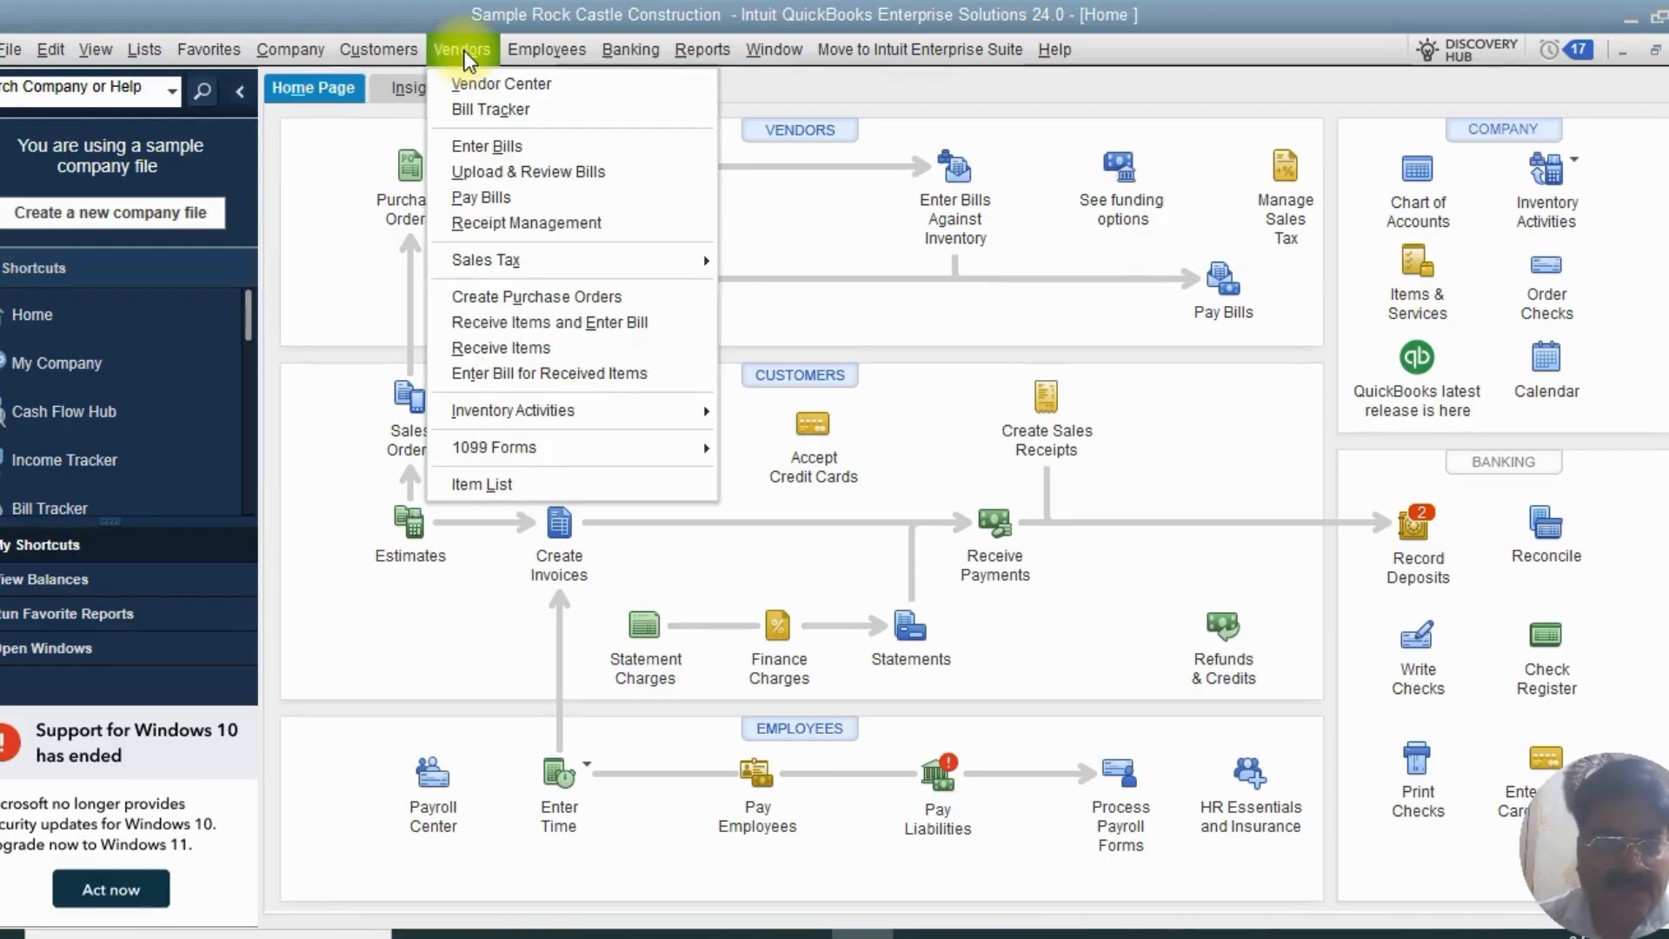
click(468, 146)
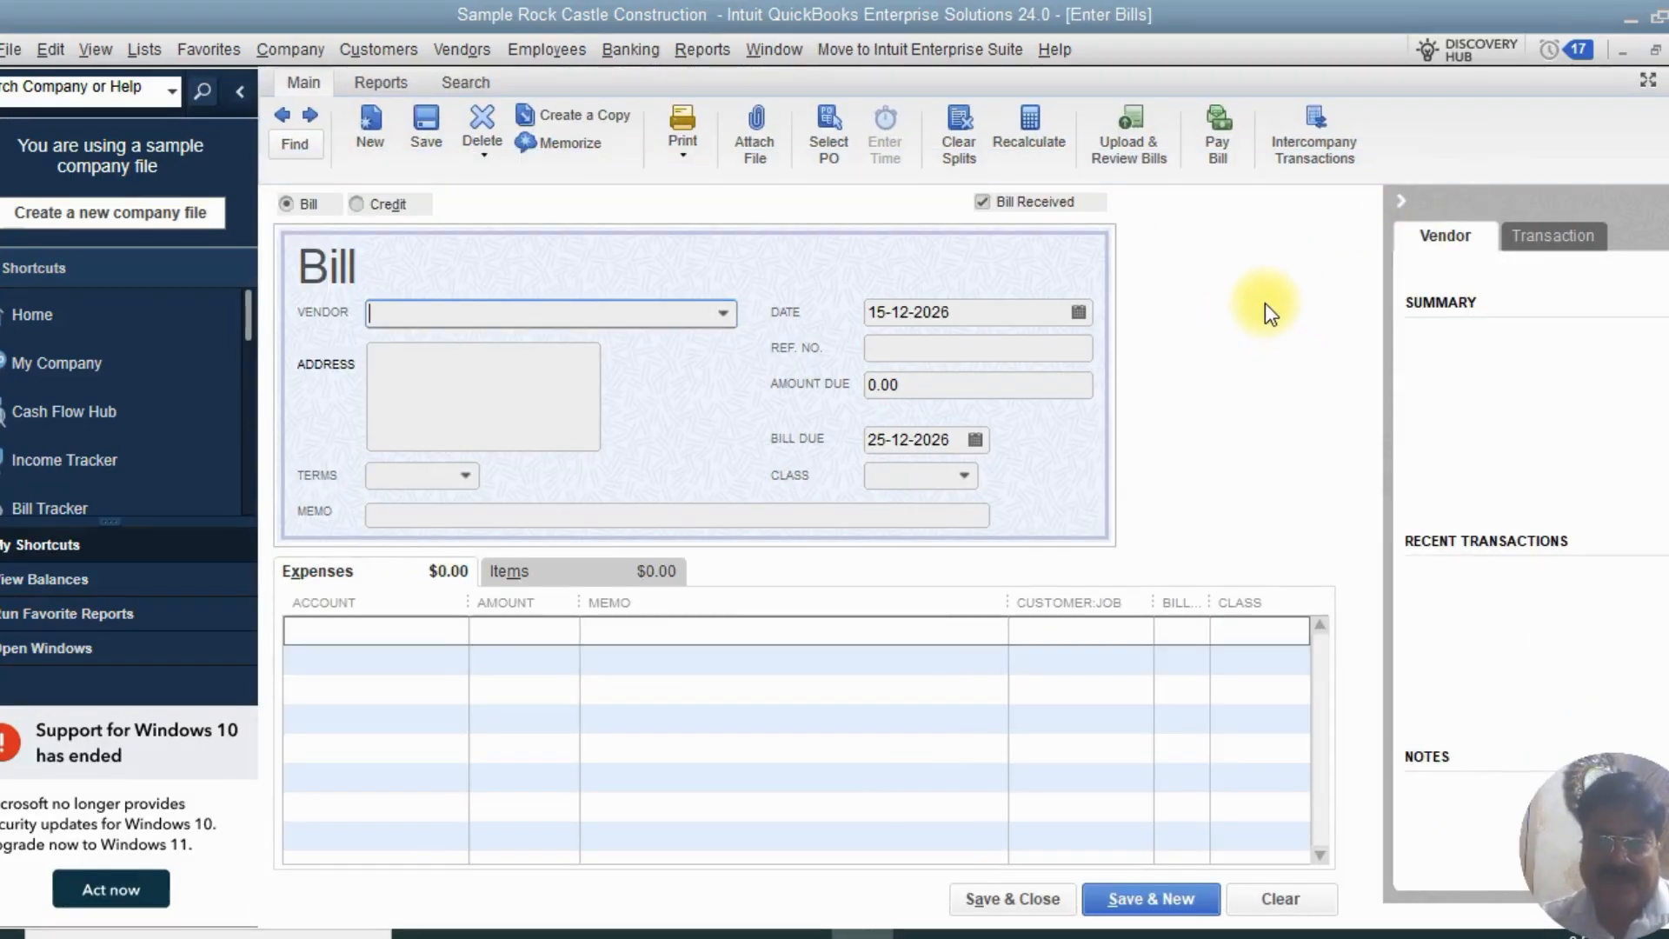
click(726, 315)
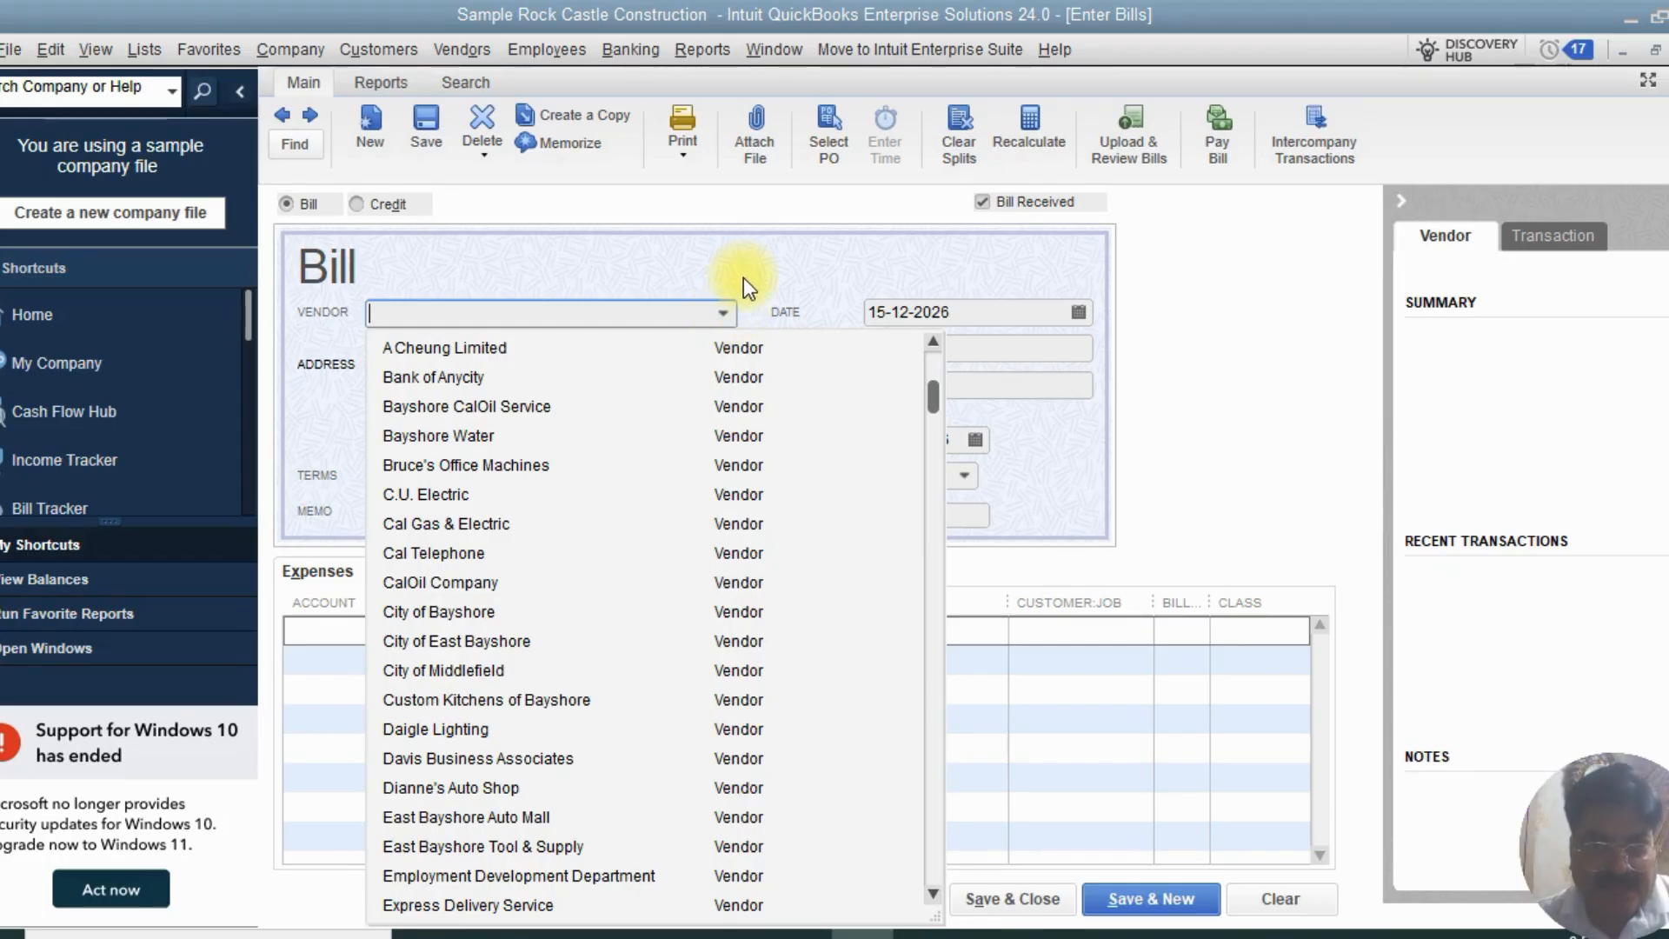
click(470, 438)
click(468, 436)
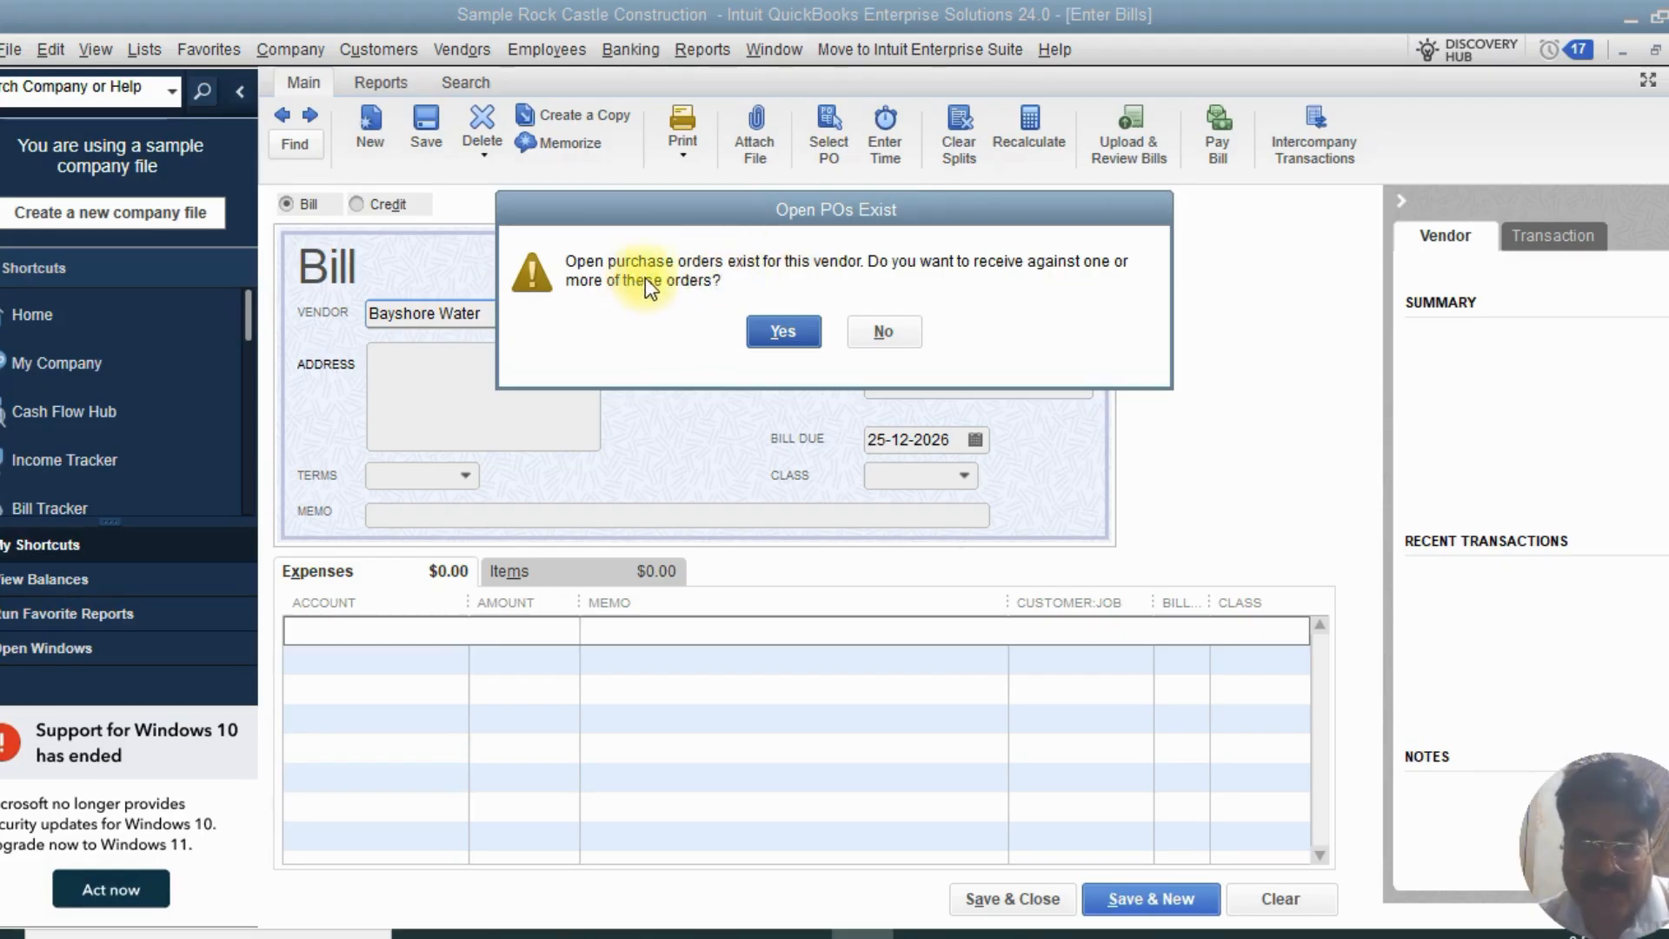
click(882, 332)
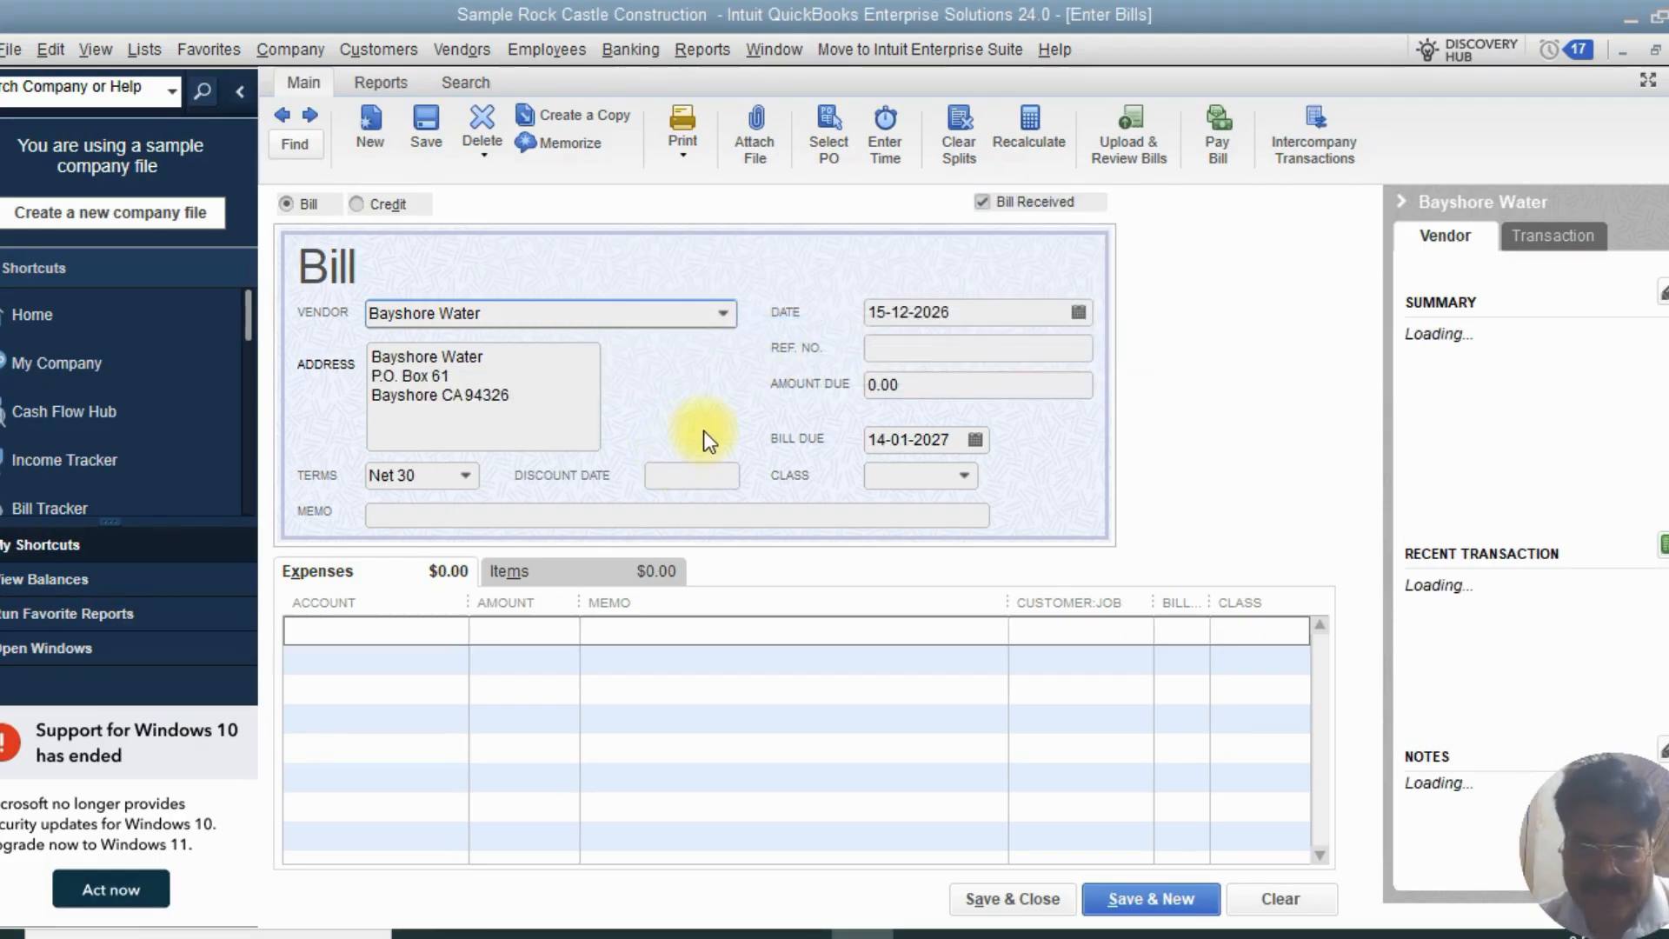
- Review the vendor address and the payment terms available for the bill
click(556, 393)
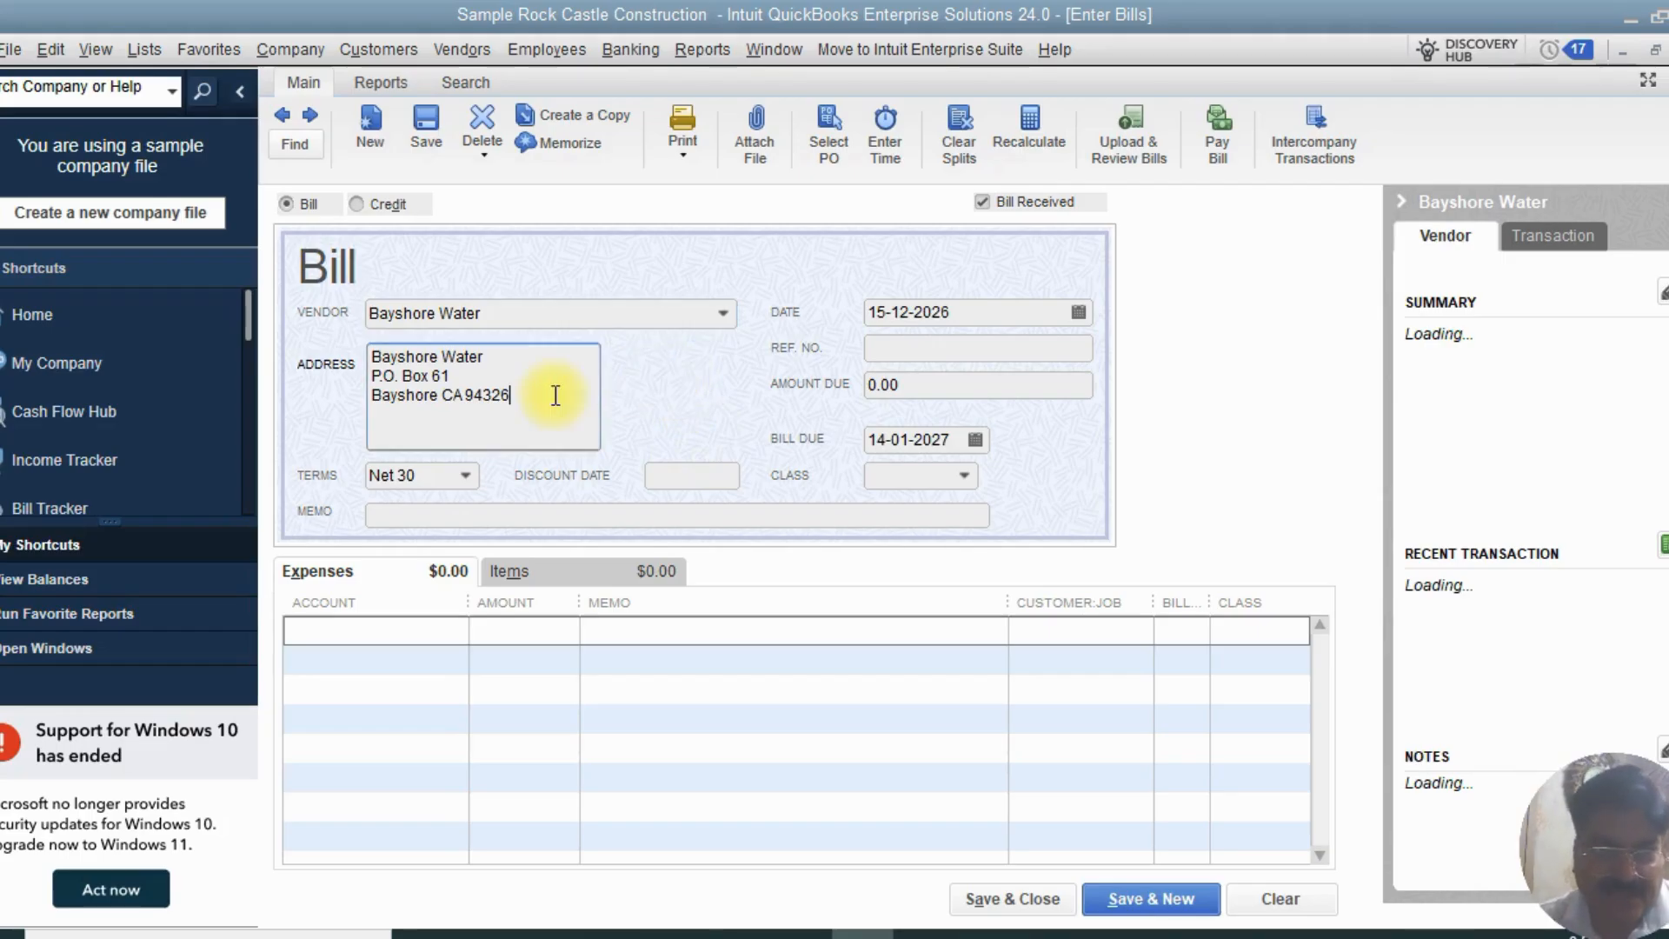
click(465, 476)
click(718, 398)
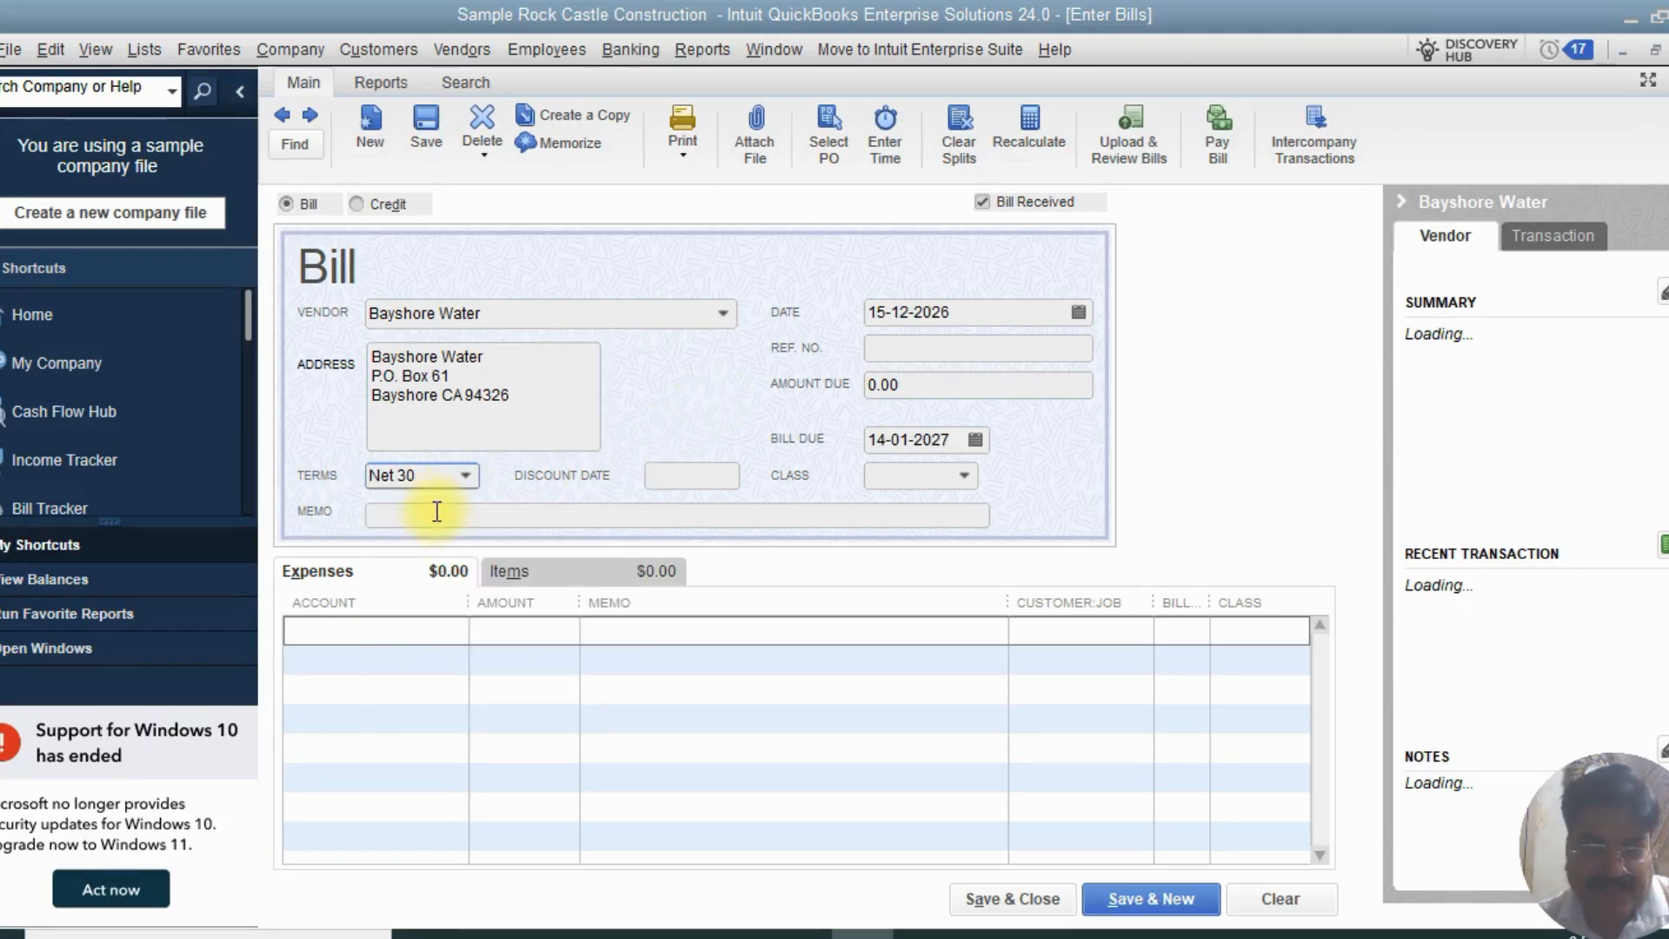
click(468, 476)
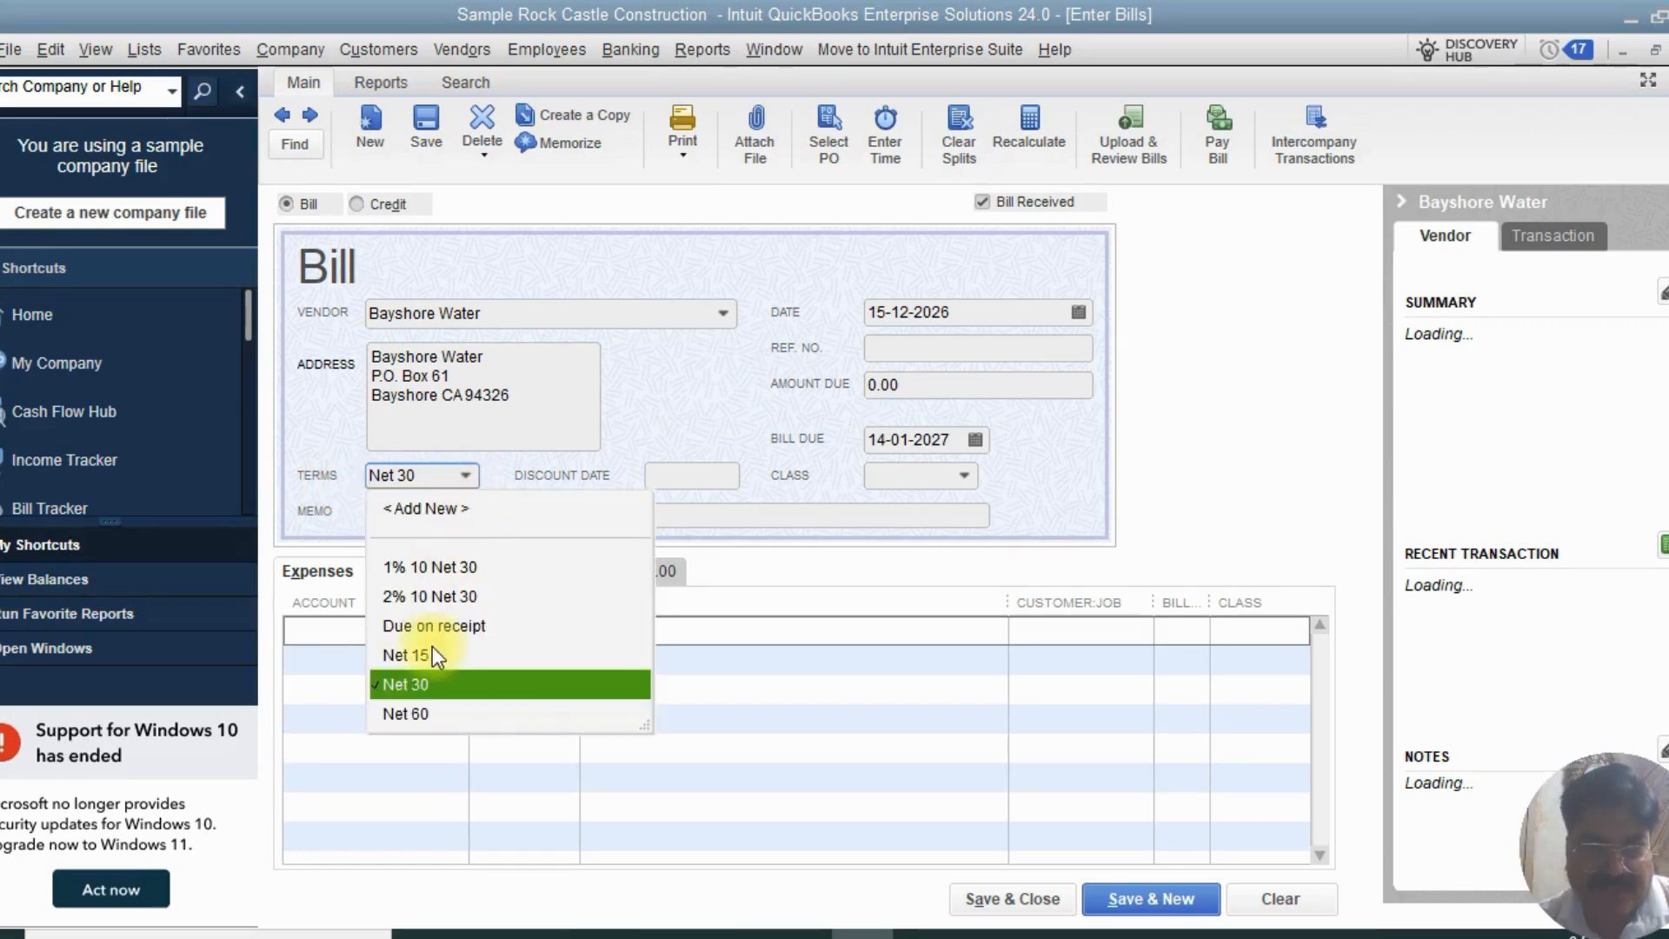
click(691, 395)
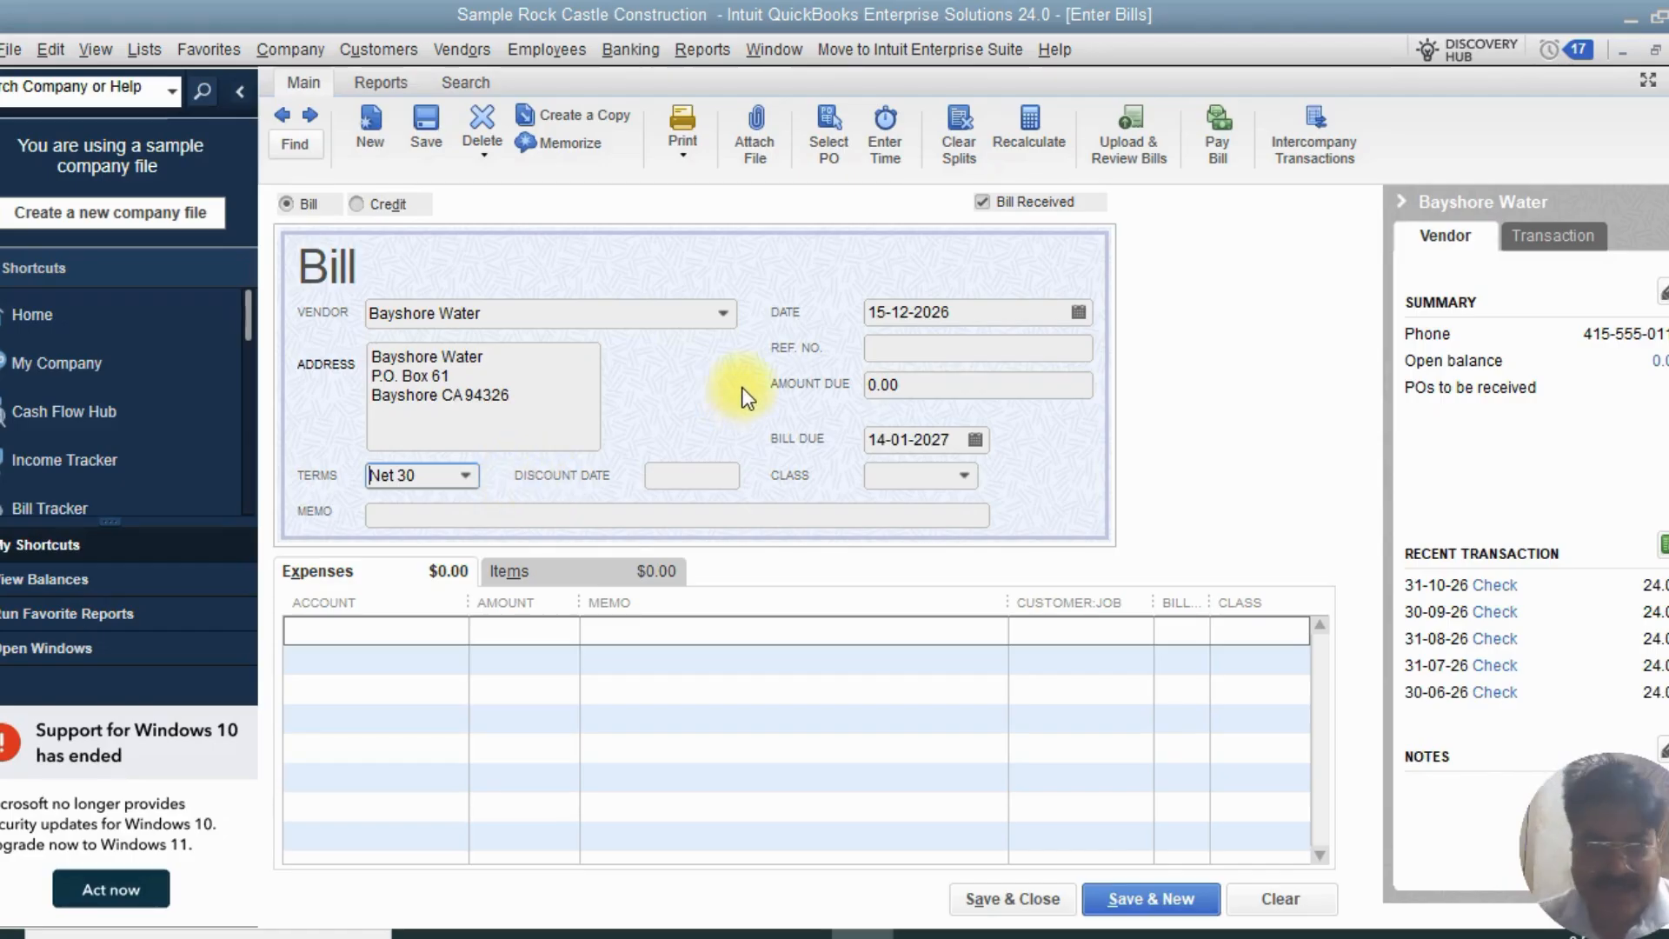
- Set the bill date to 15-10-2025
click(965, 347)
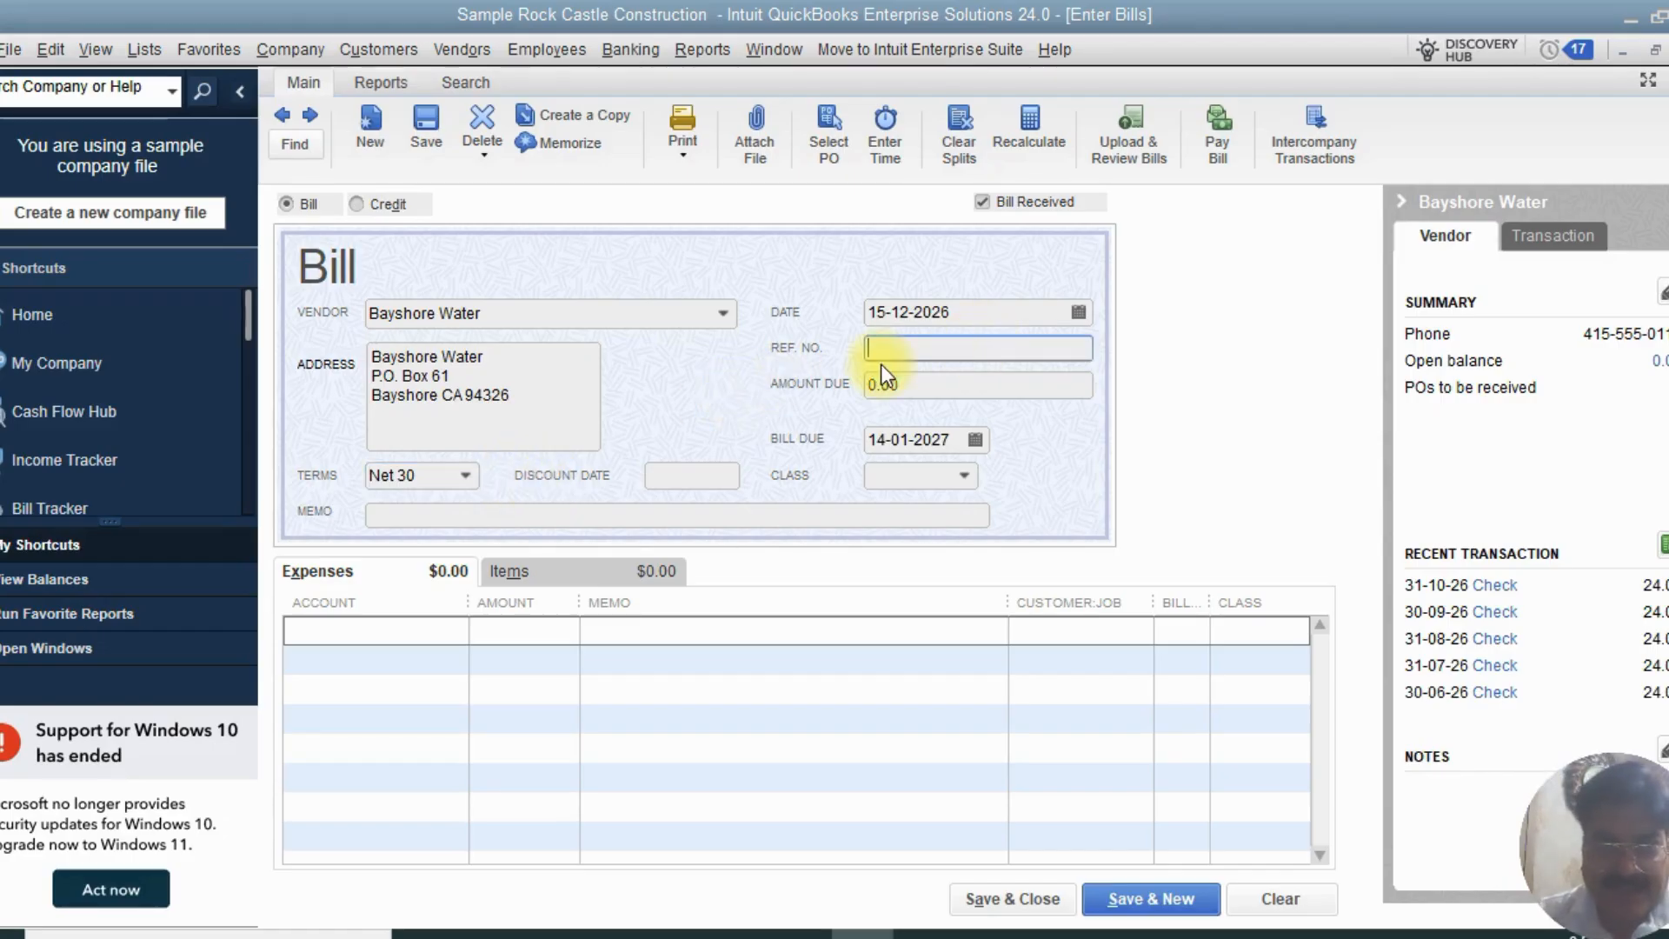
click(988, 311)
click(1076, 312)
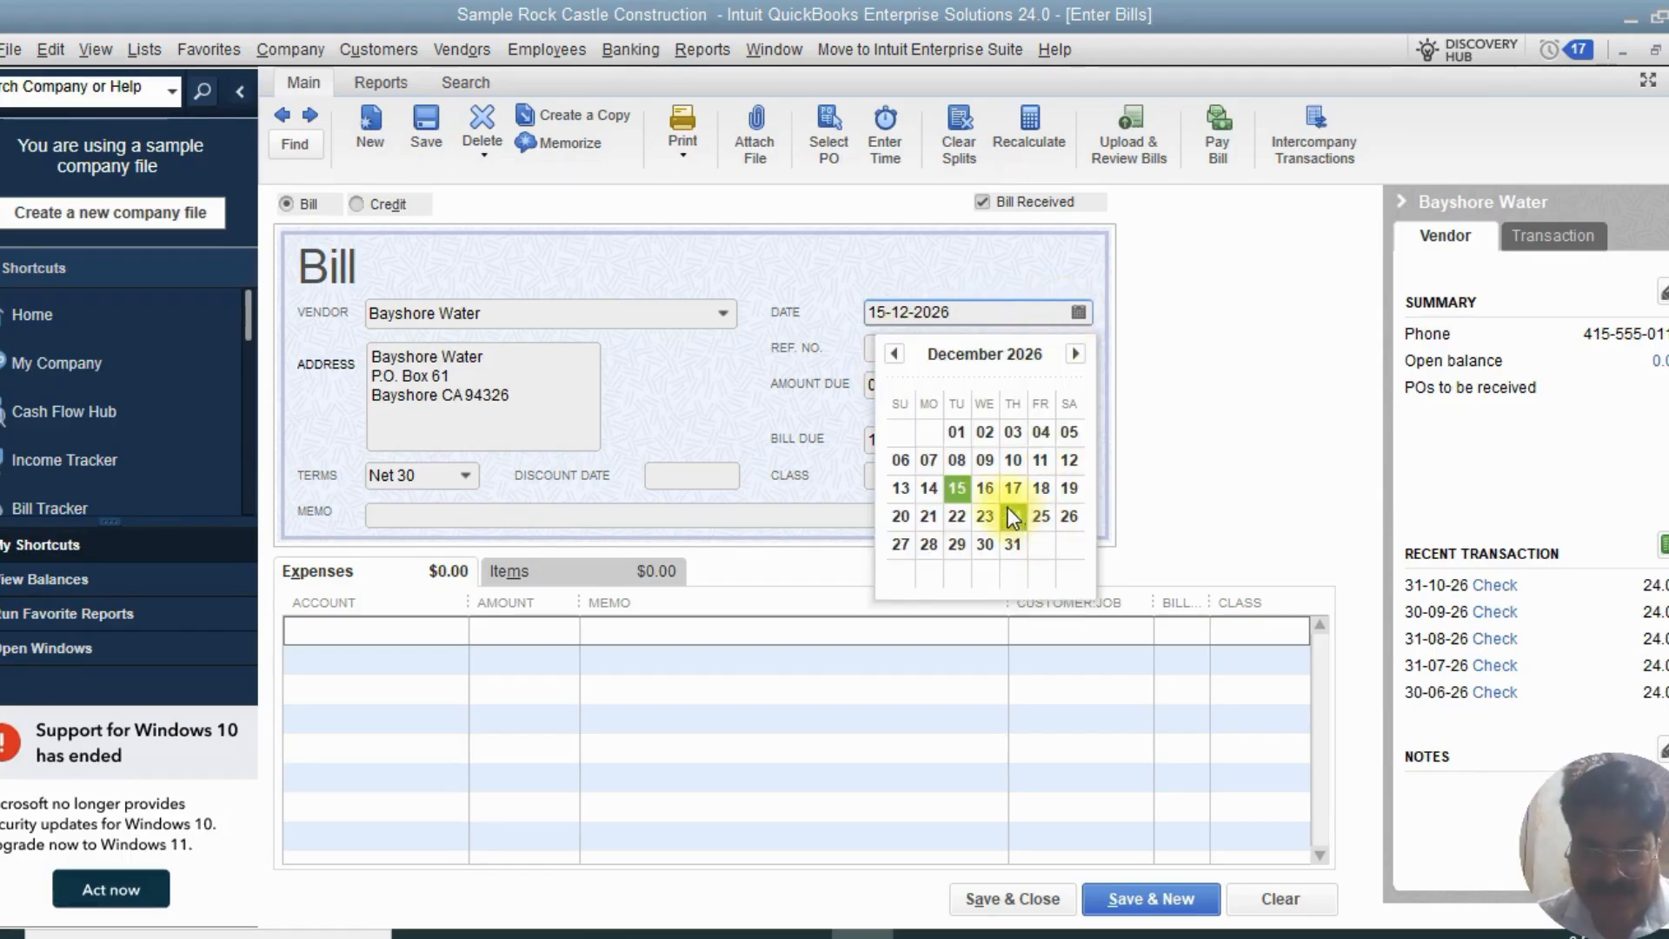
double_click(894, 351)
double_click(894, 351)
click(894, 352)
double_click(893, 351)
double_click(893, 351)
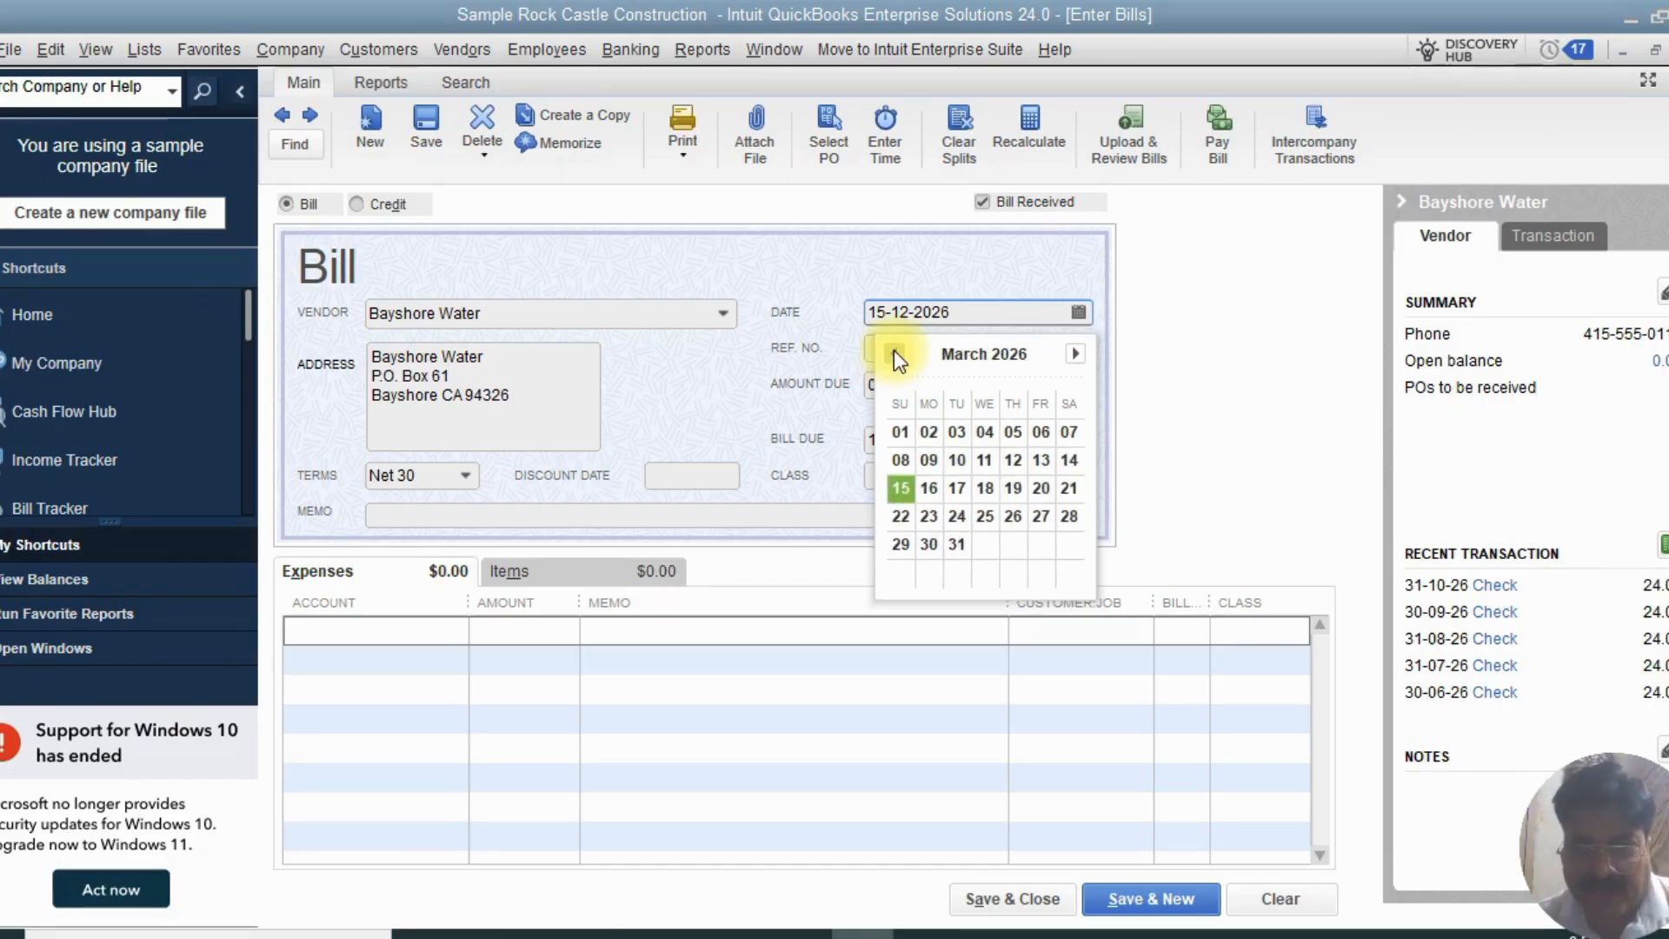
double_click(894, 352)
double_click(894, 352)
click(894, 351)
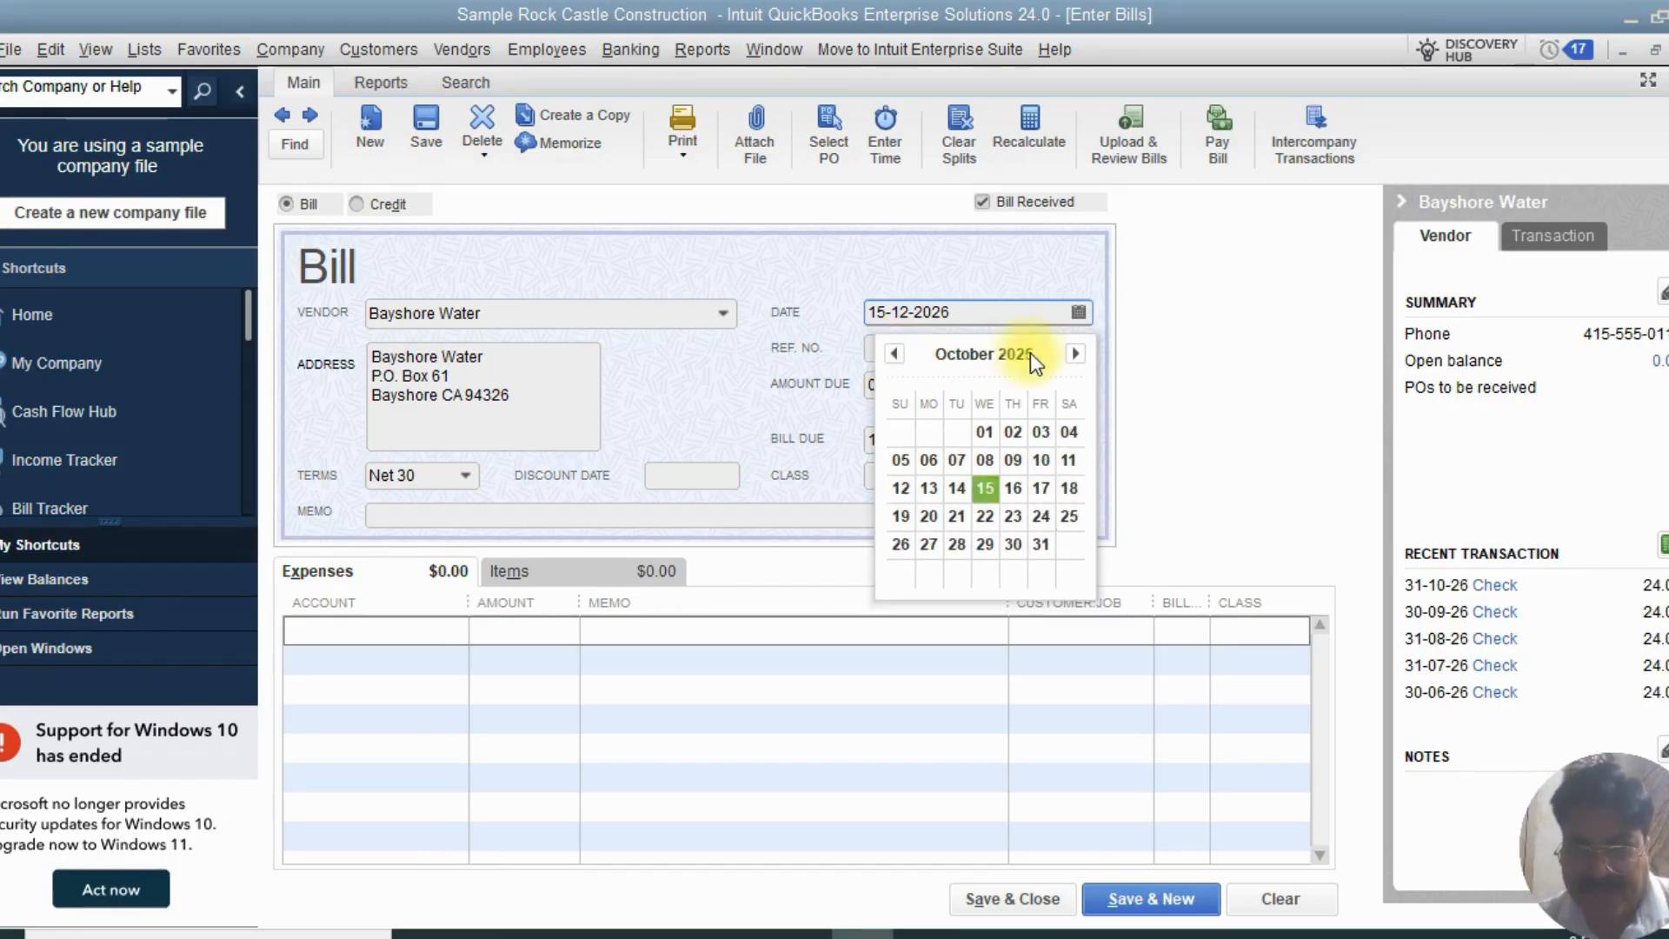
click(1076, 354)
click(1076, 354)
click(894, 353)
click(894, 353)
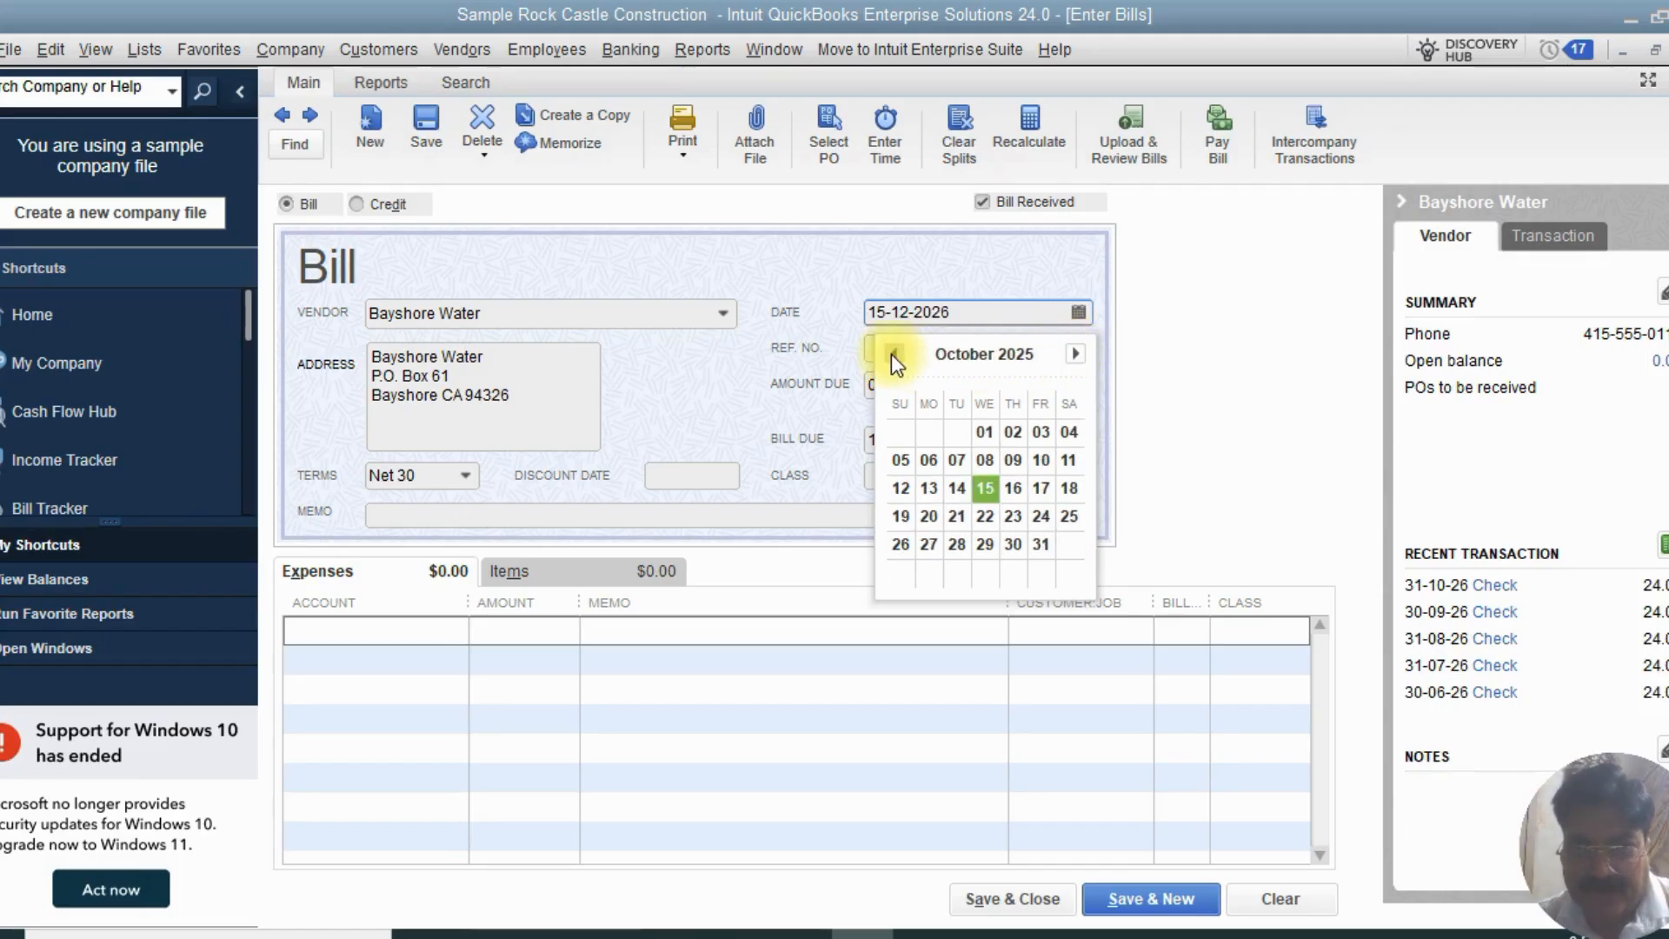
click(894, 353)
click(1076, 354)
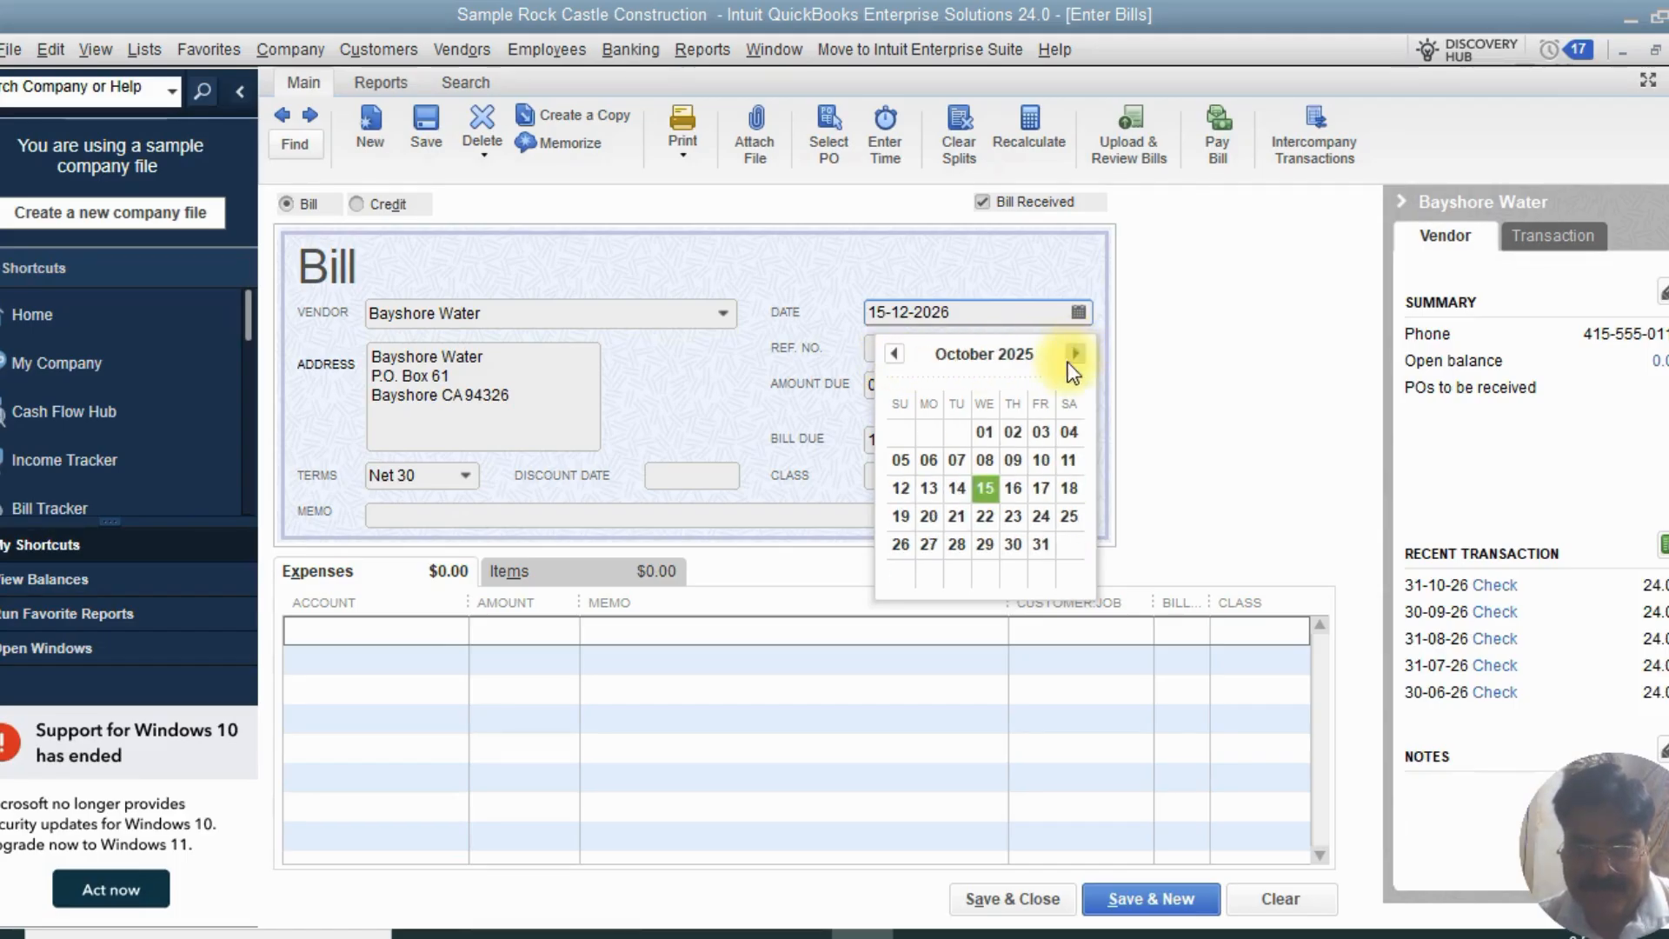
click(986, 488)
- Enter 100 as the bill's amount due
click(978, 352)
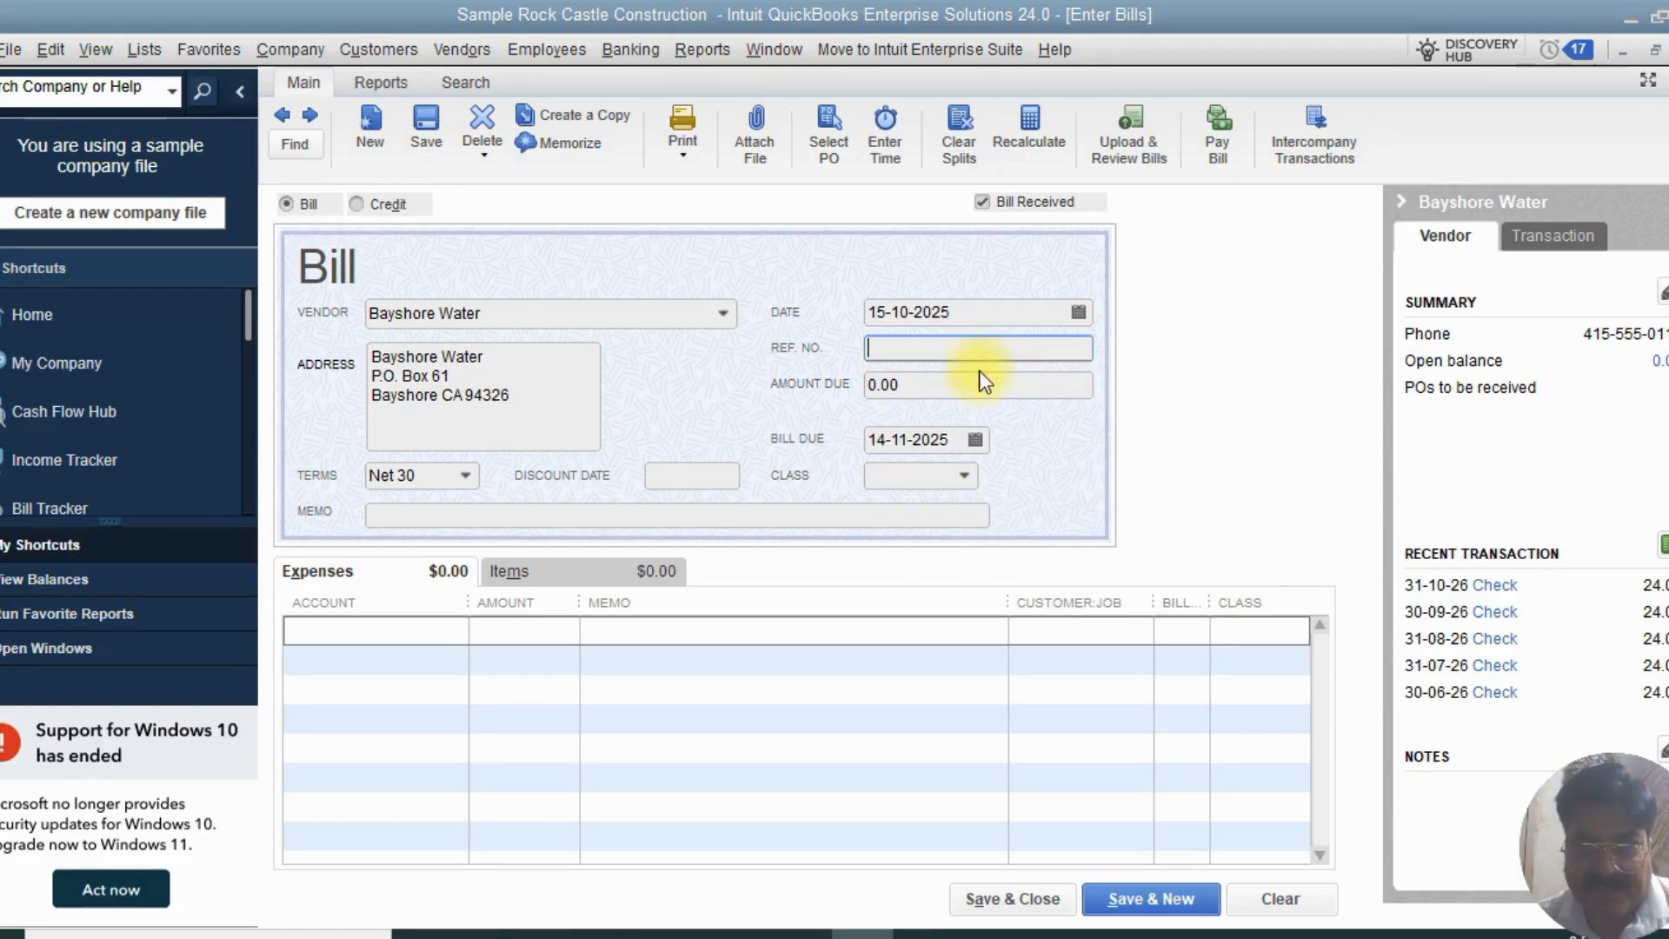
click(932, 383)
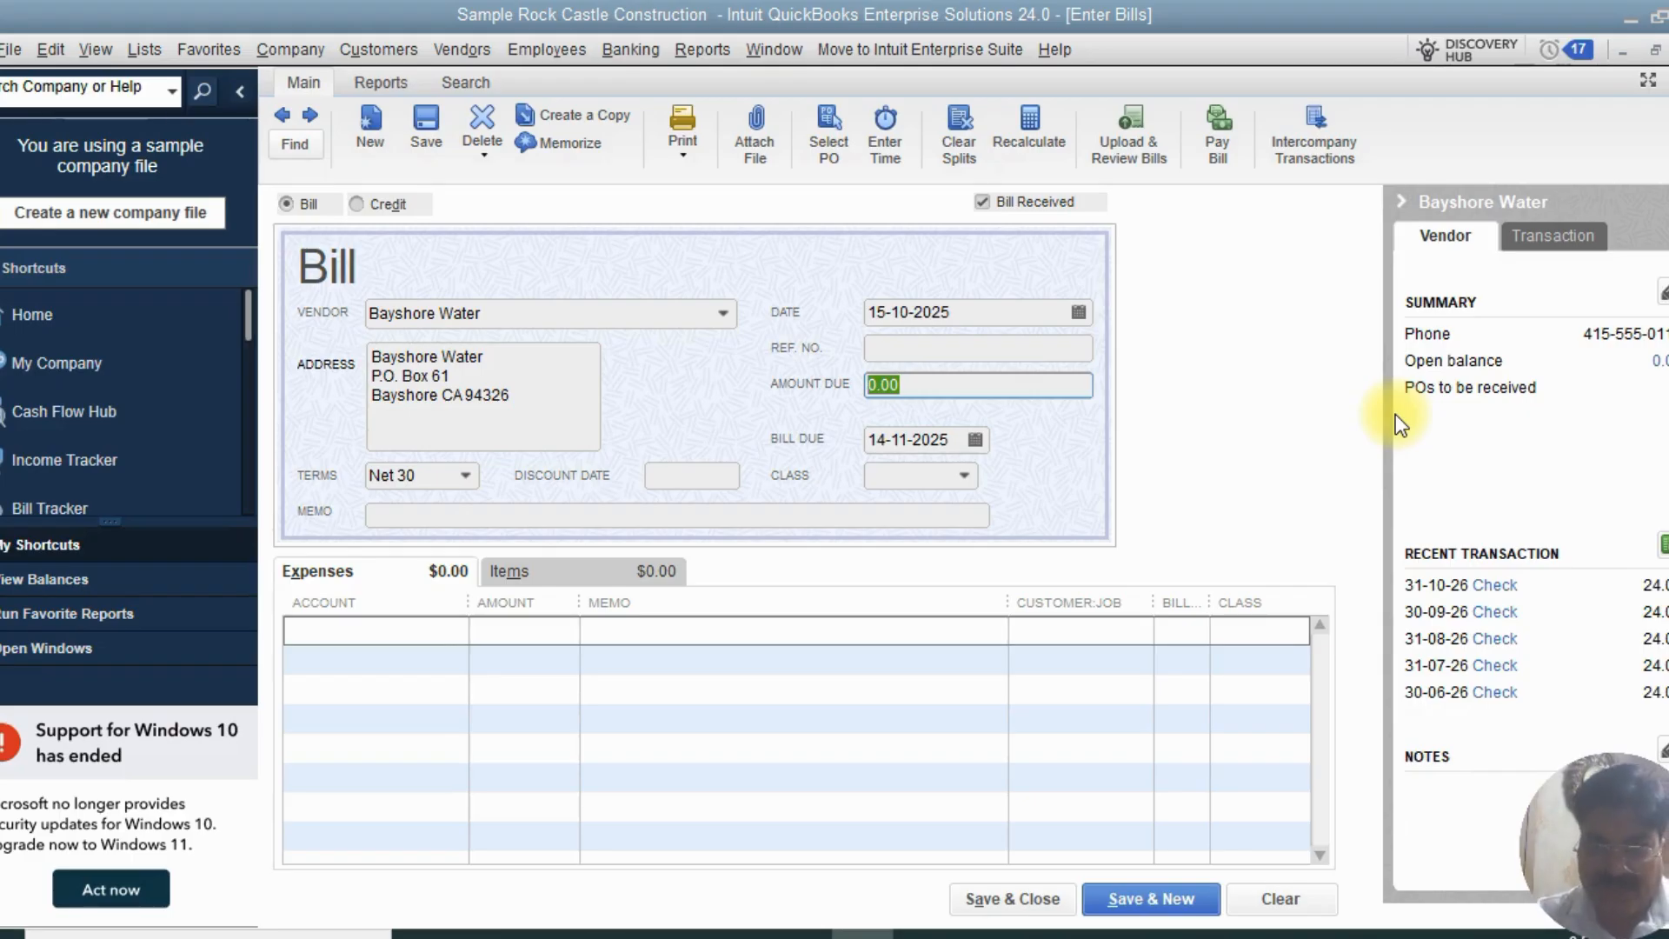
text(100)
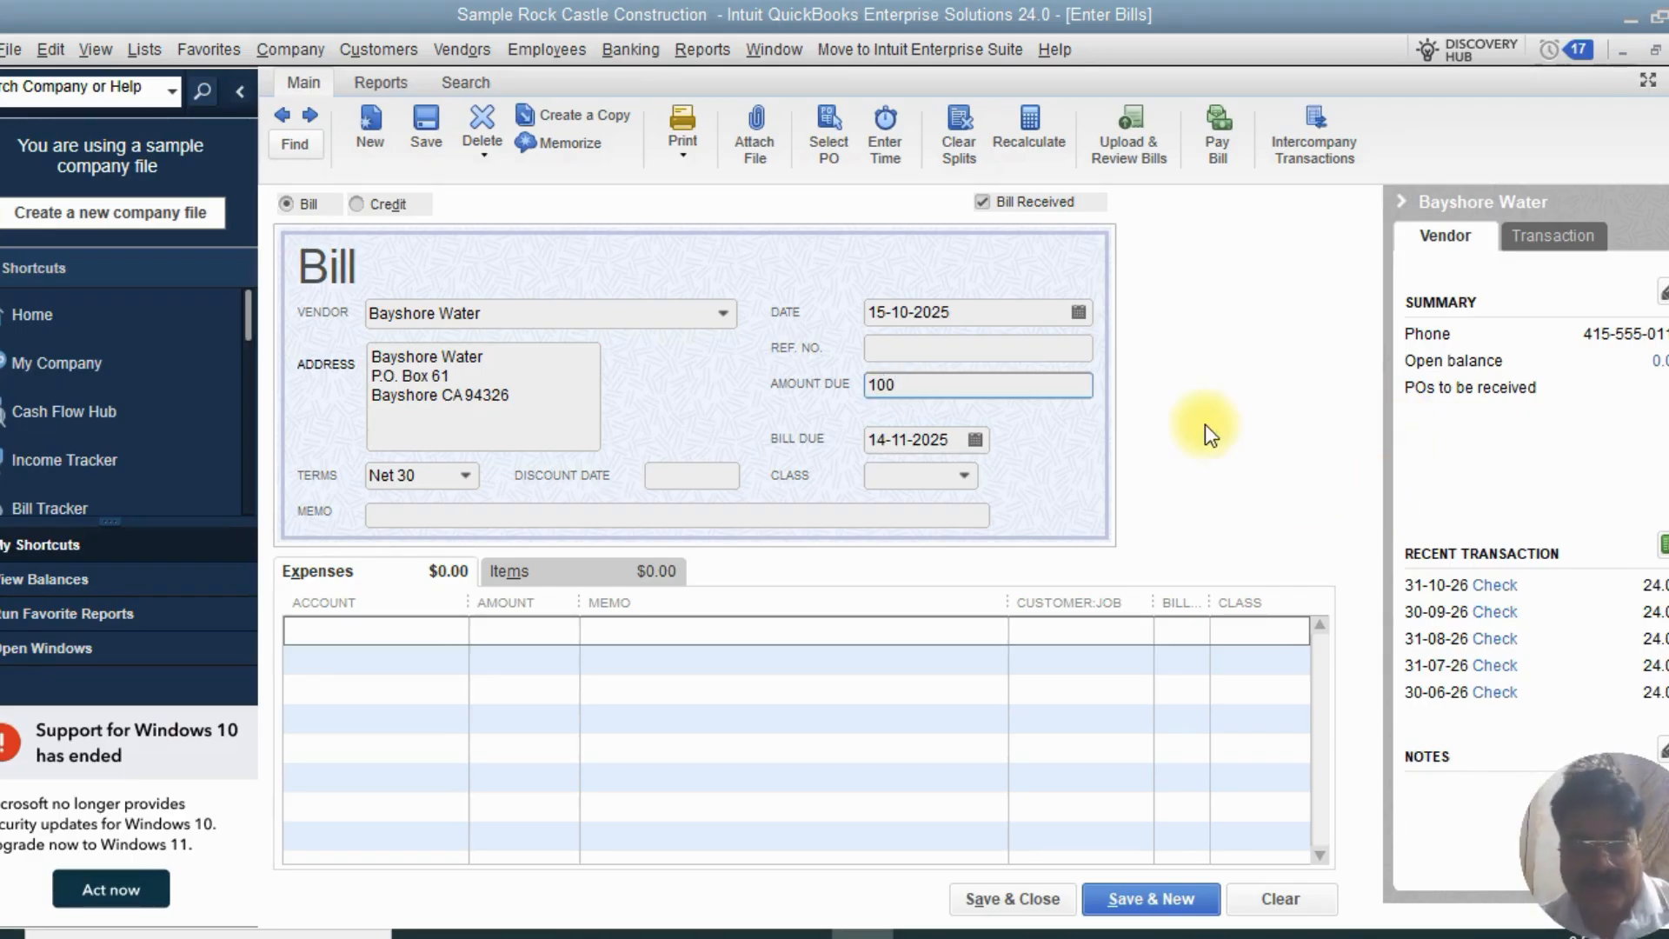
key(Tab)
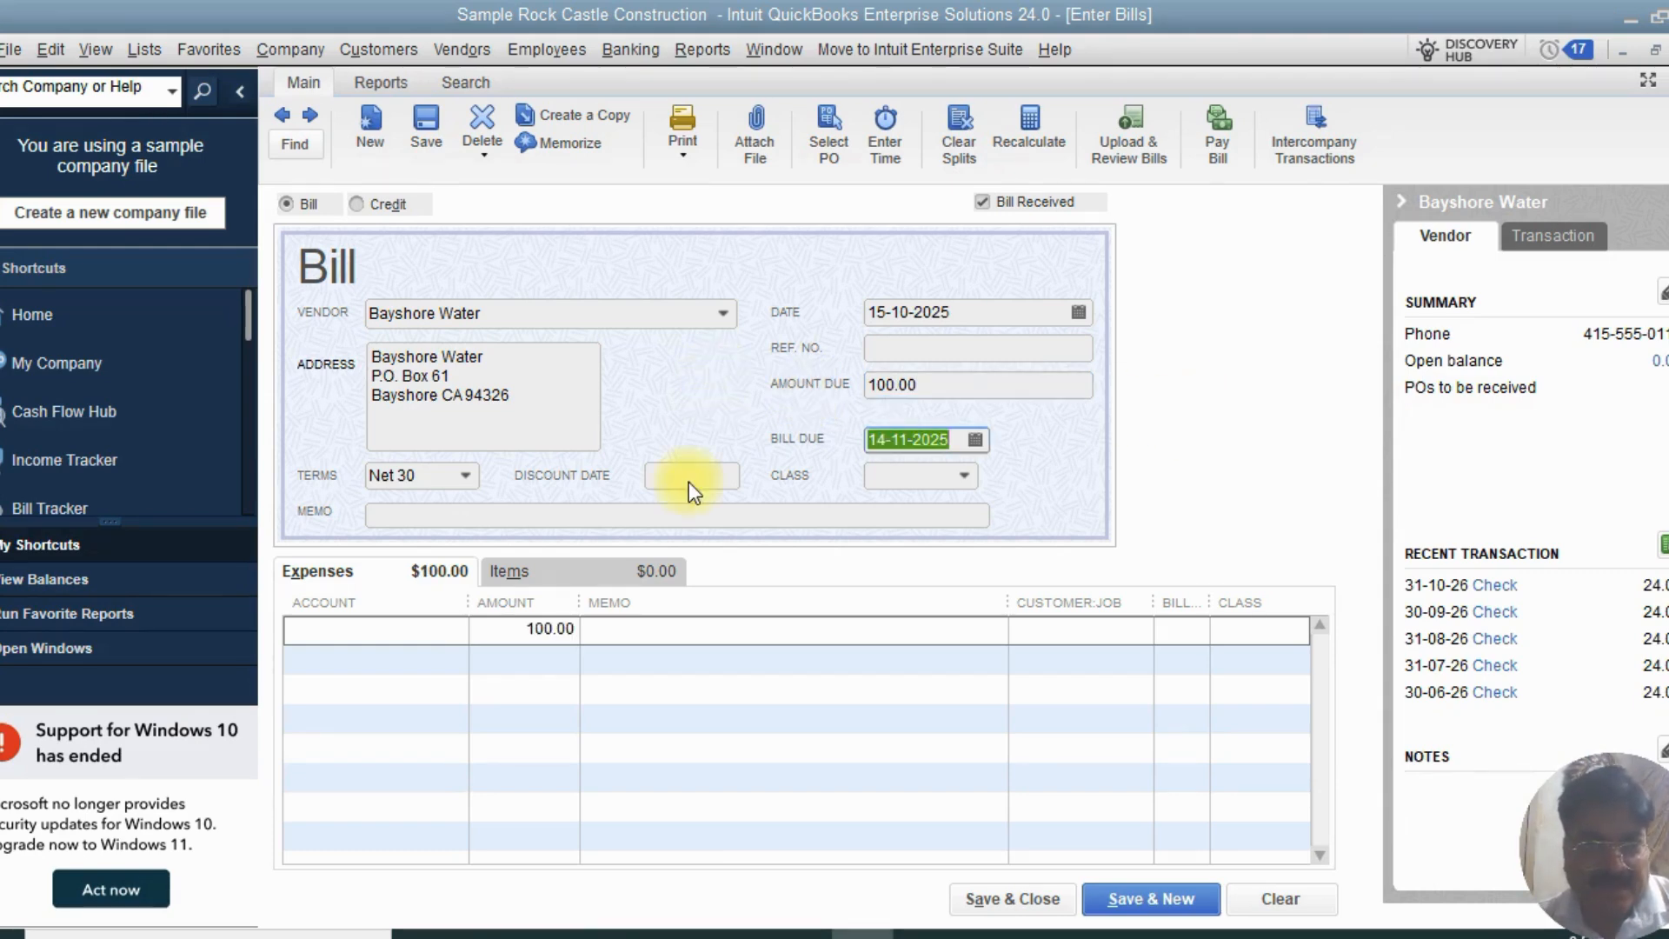
- Assign the bill's 100.00 expense line to the 65130 Water account under 65100 Utilities
click(424, 626)
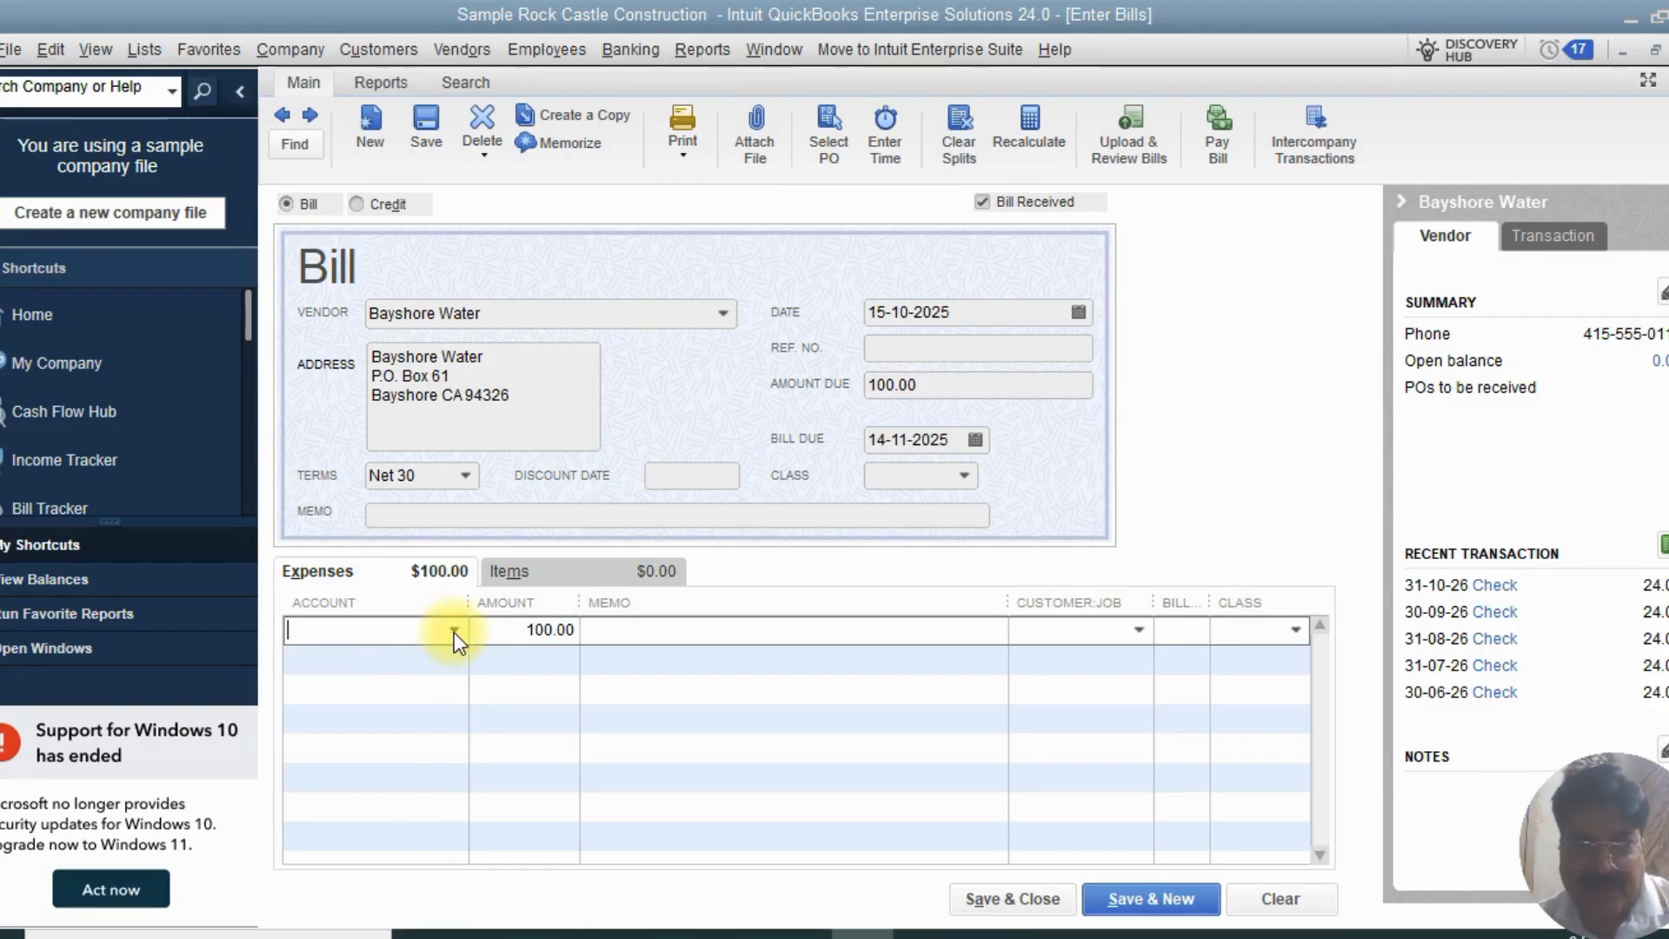
click(454, 631)
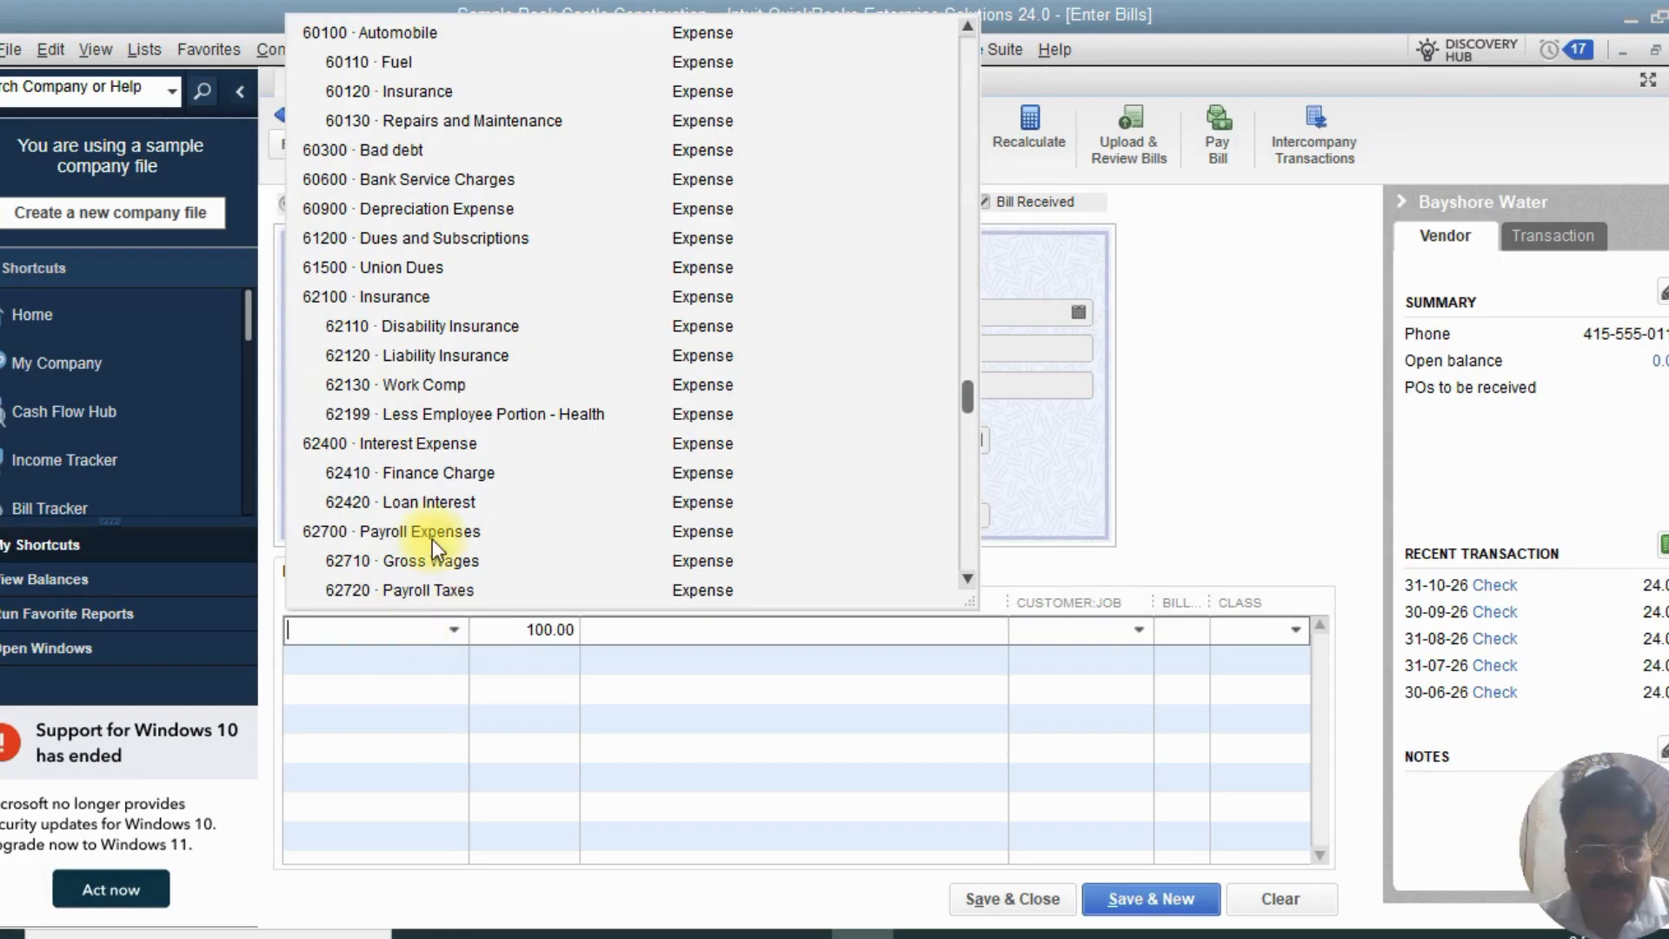
click(1243, 410)
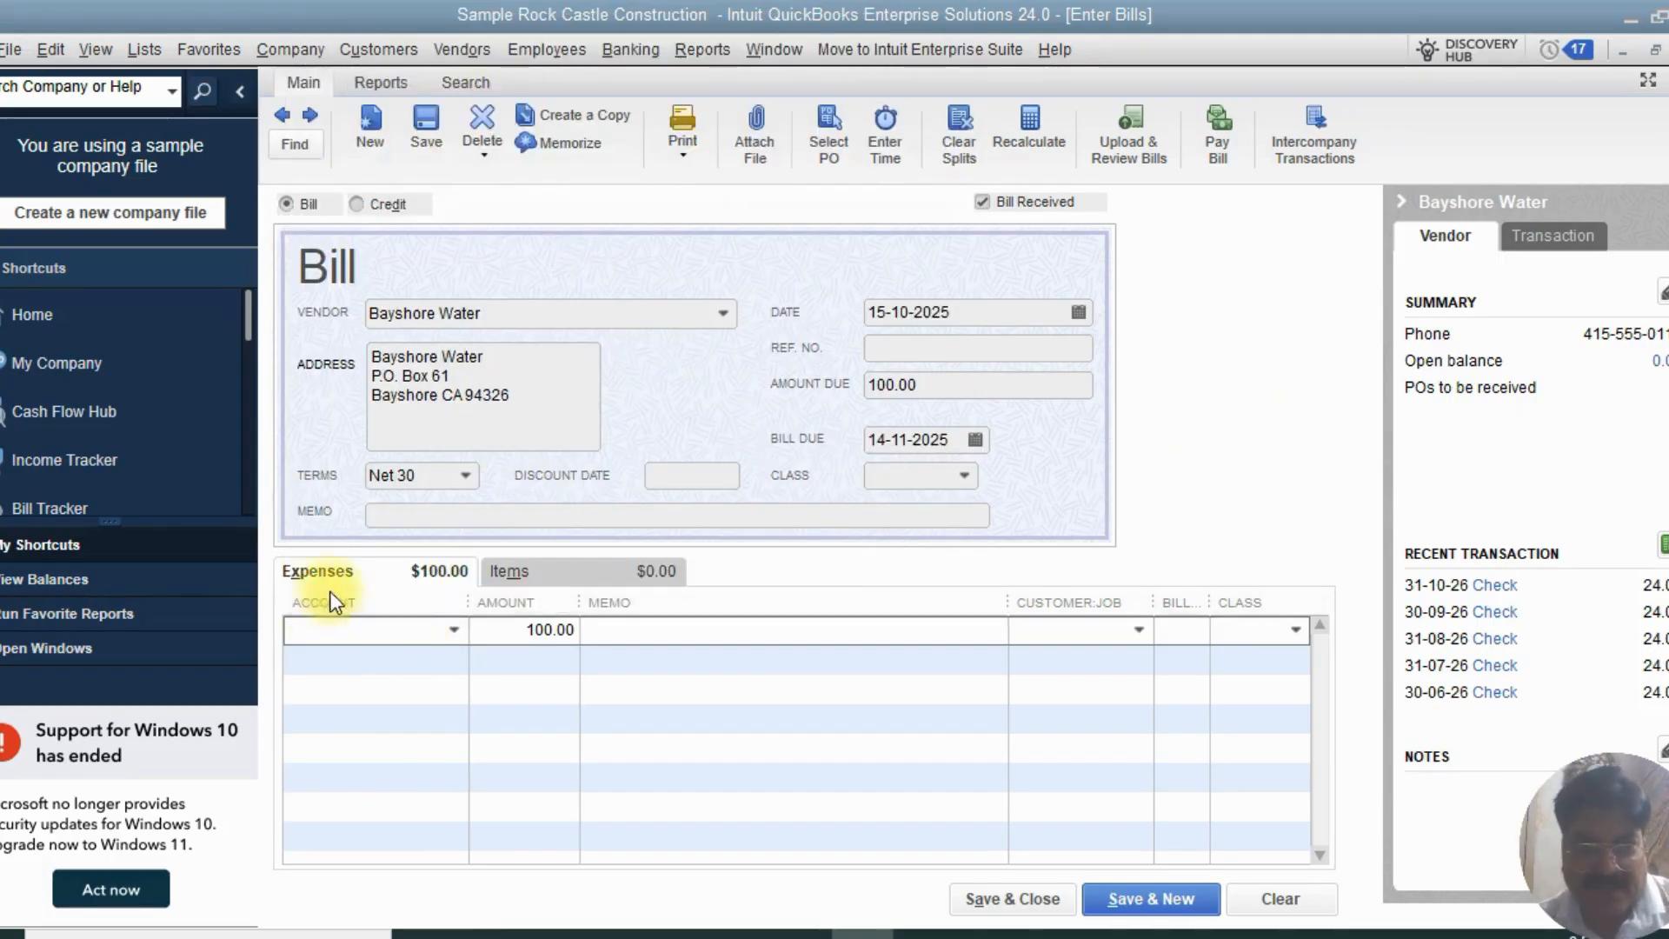
click(454, 630)
scroll(525, 435, down, 3)
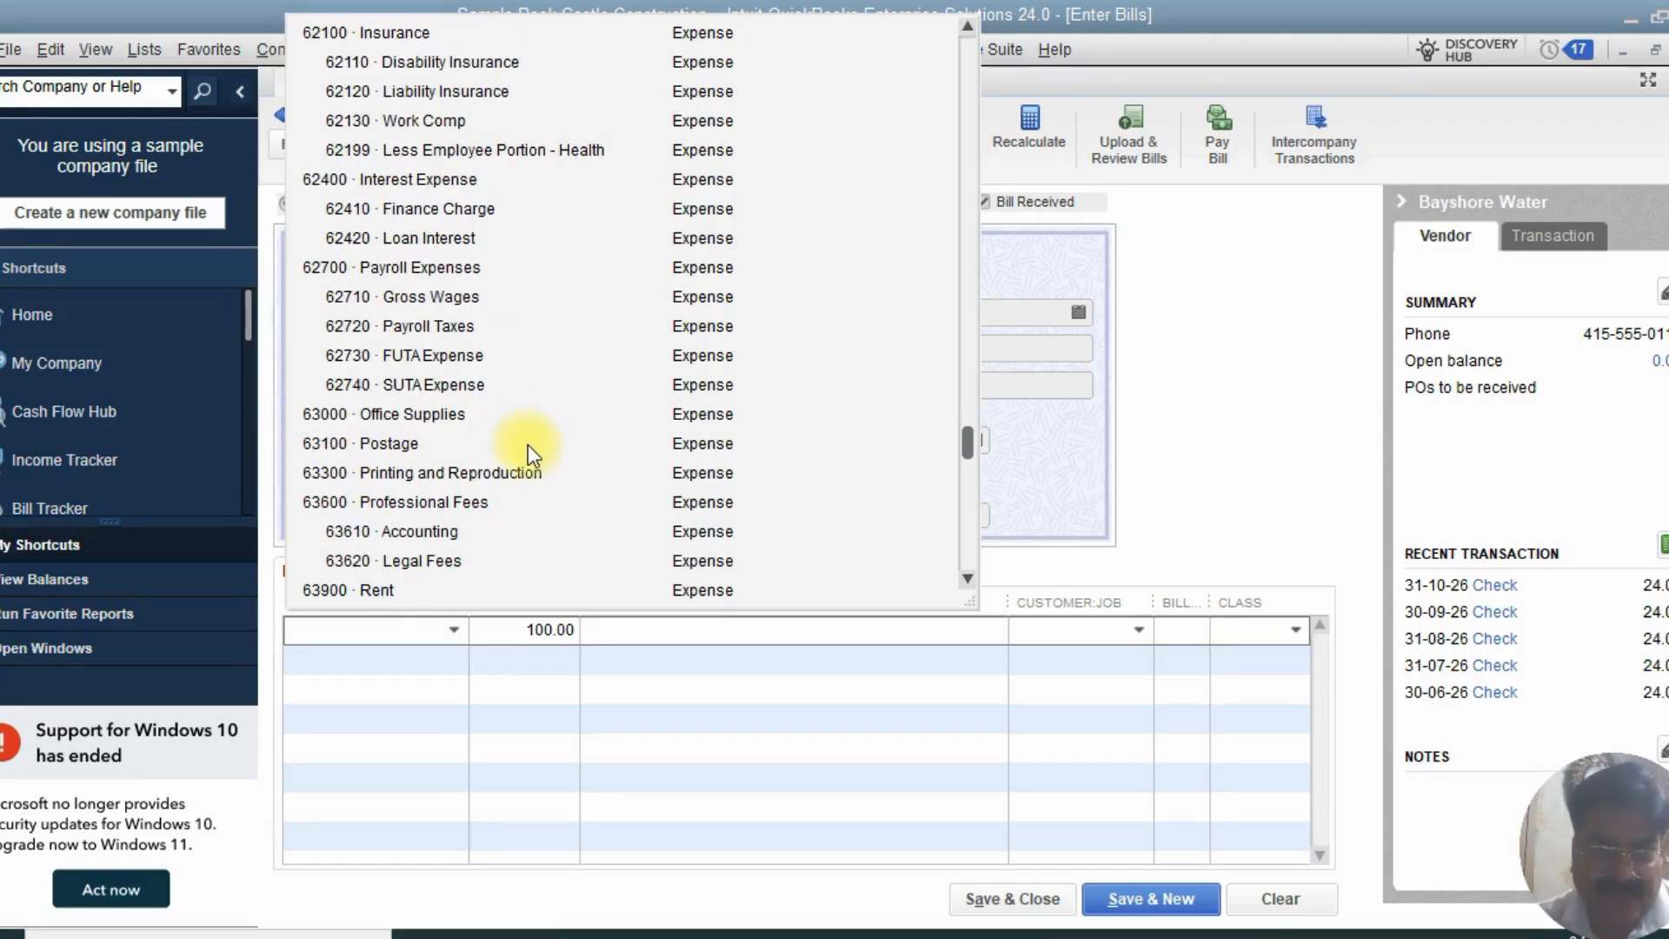
scroll(513, 441, down, 7)
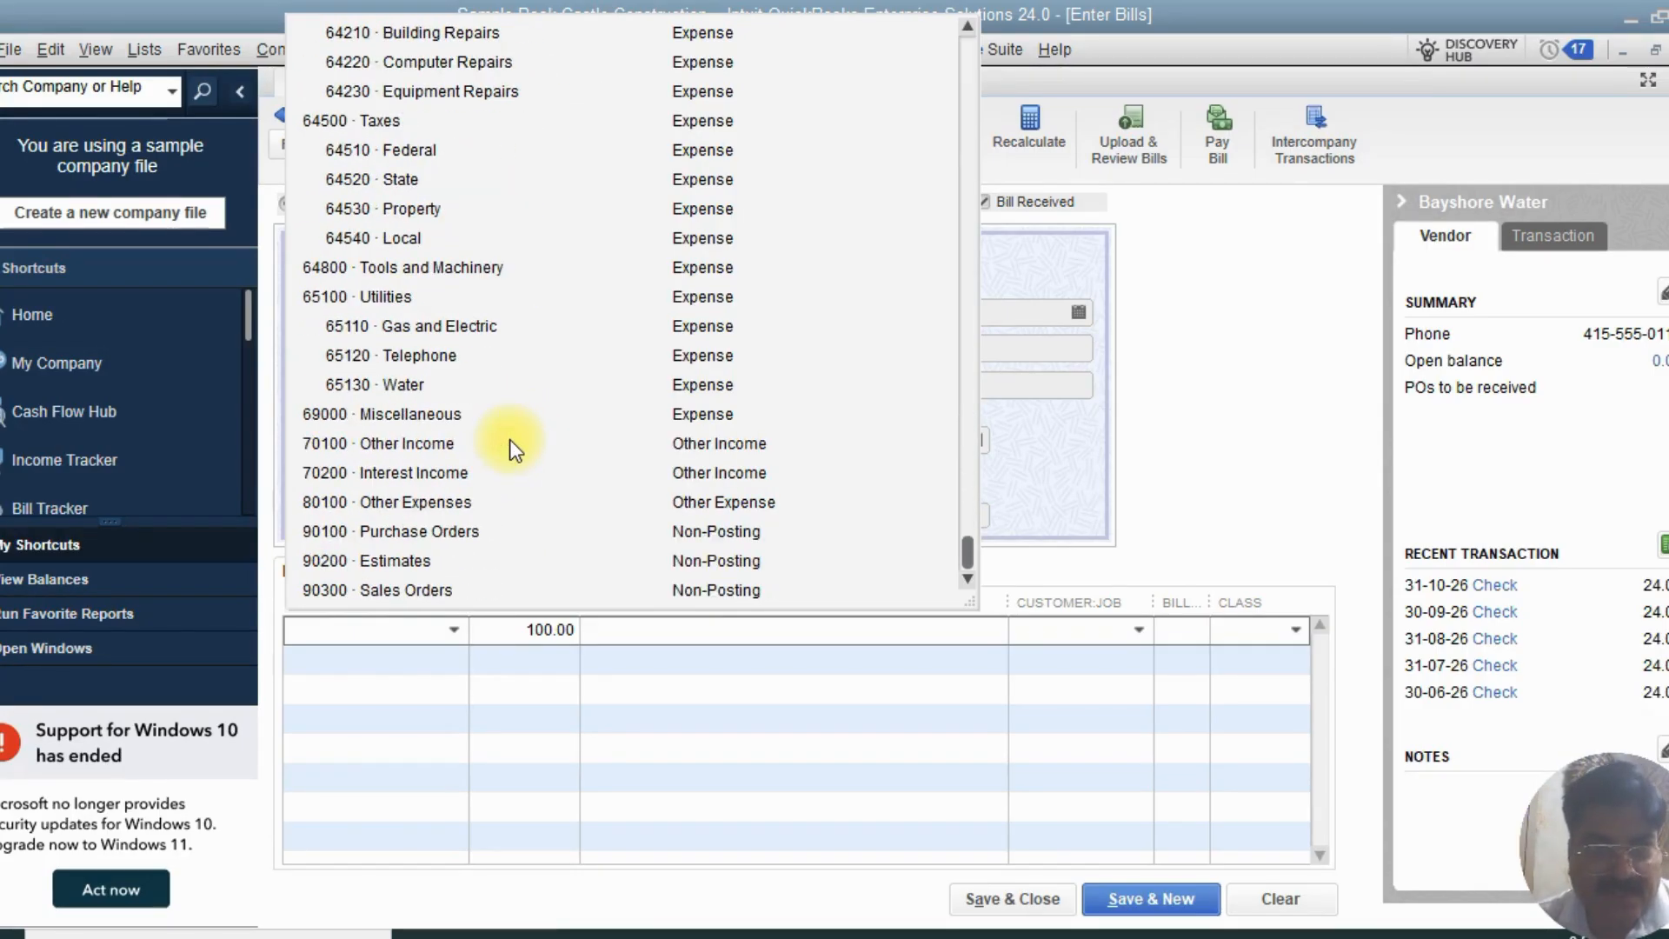
click(413, 386)
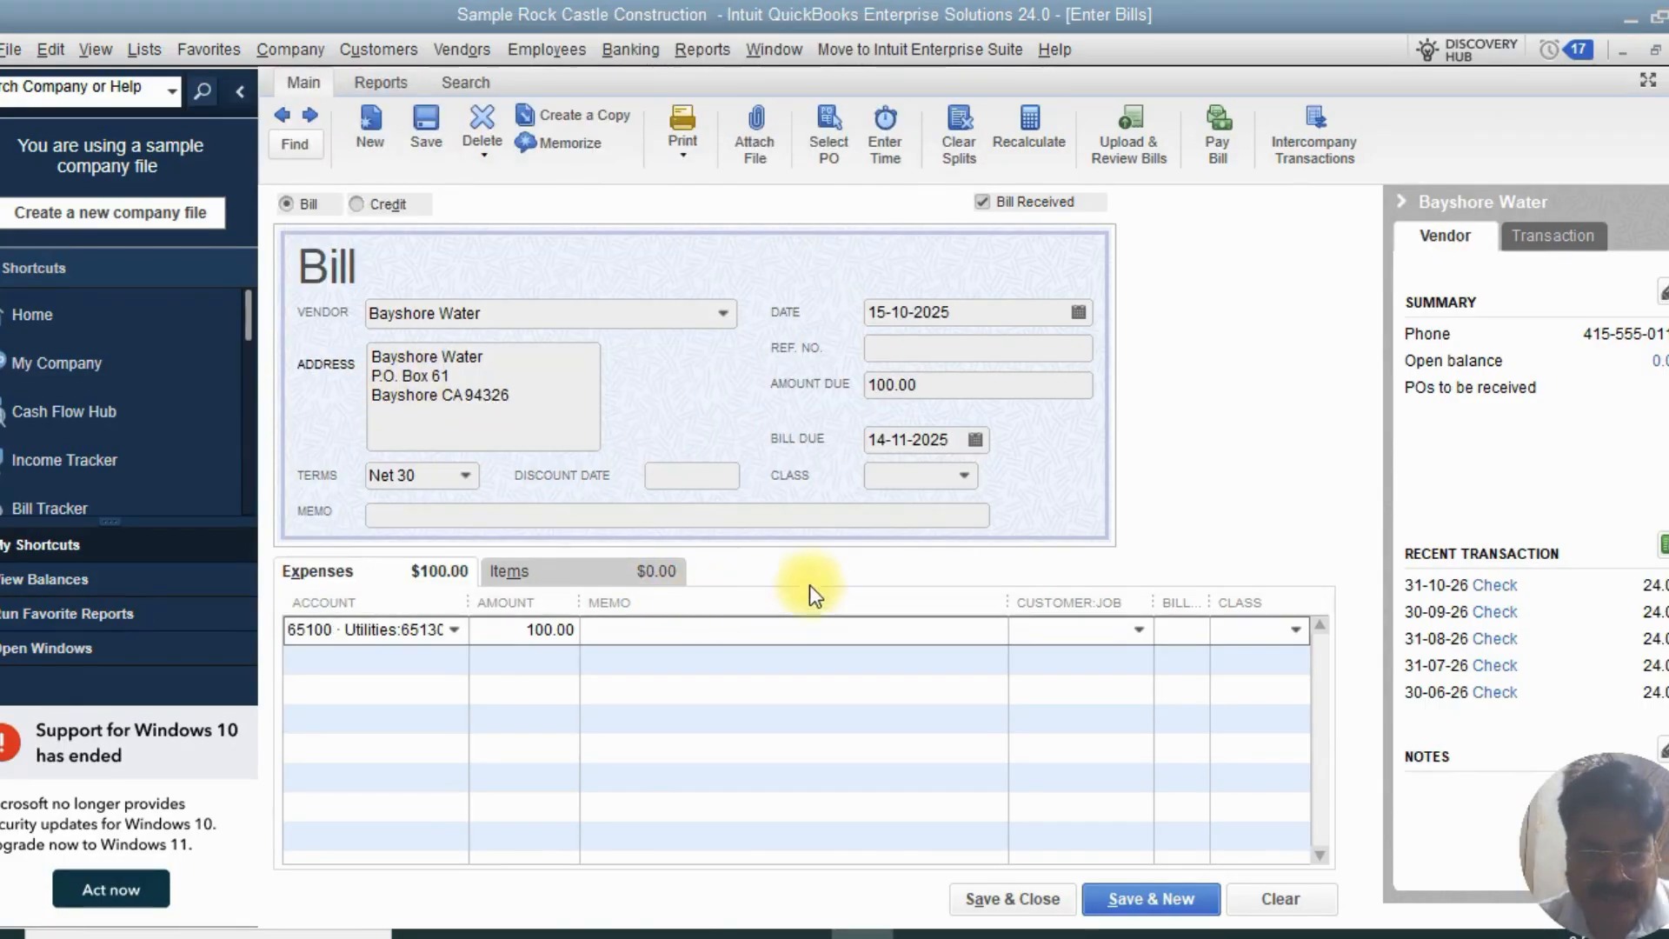
- Enter the memo "water bill for sept month" on the Water expense line
click(676, 628)
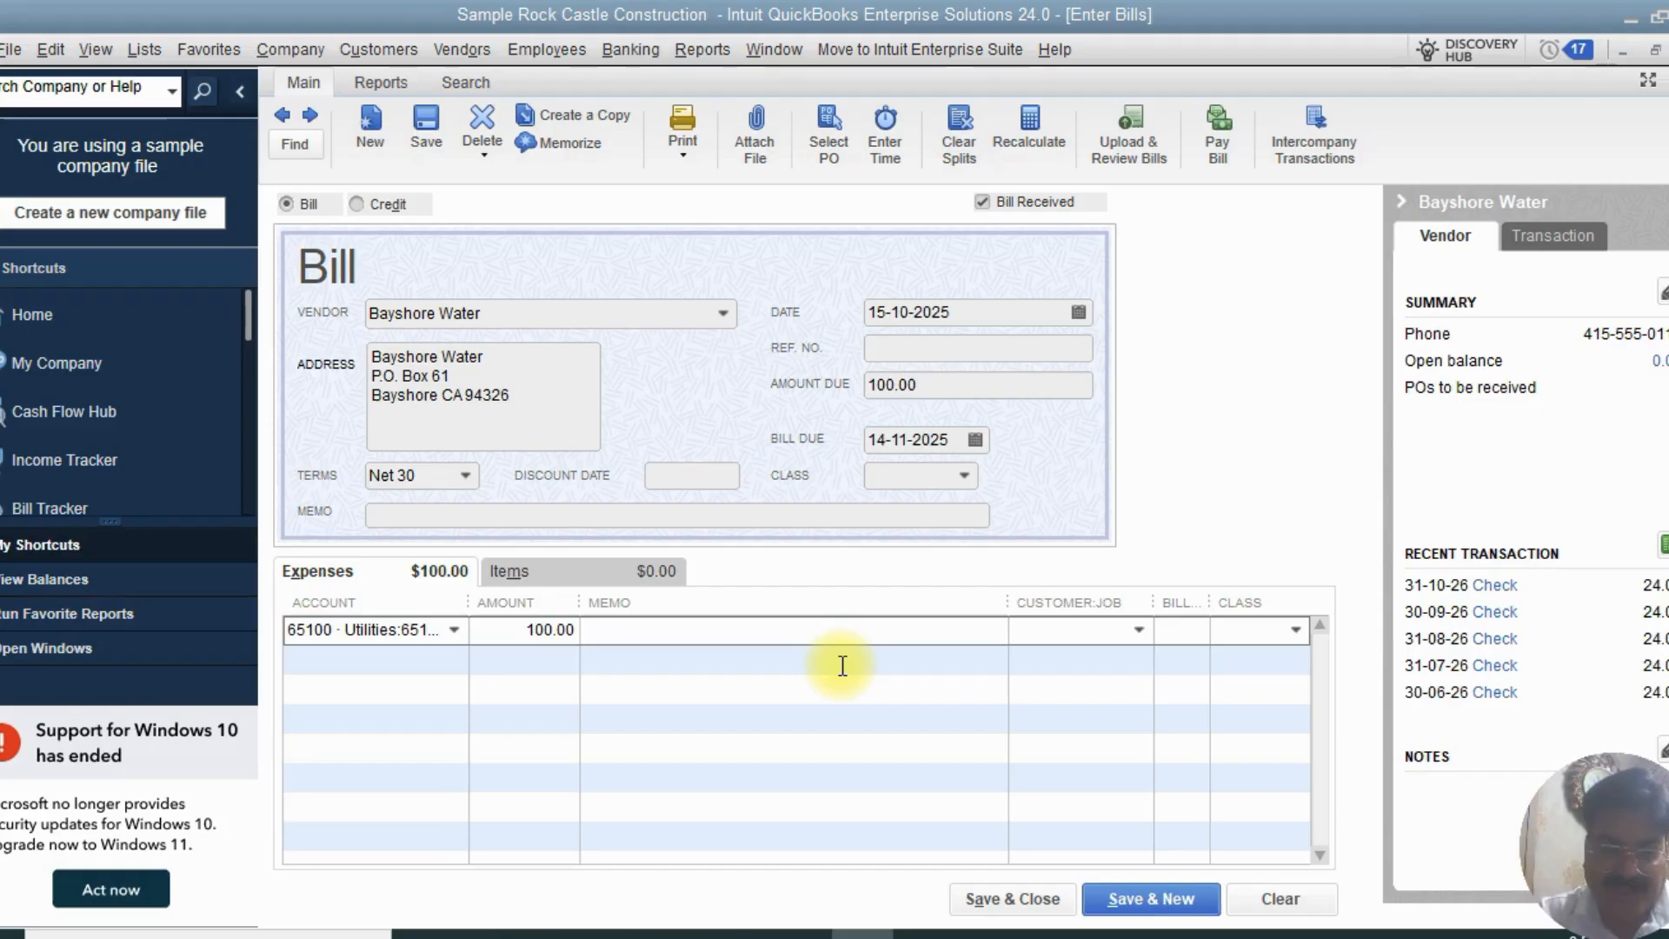
text(water bil)
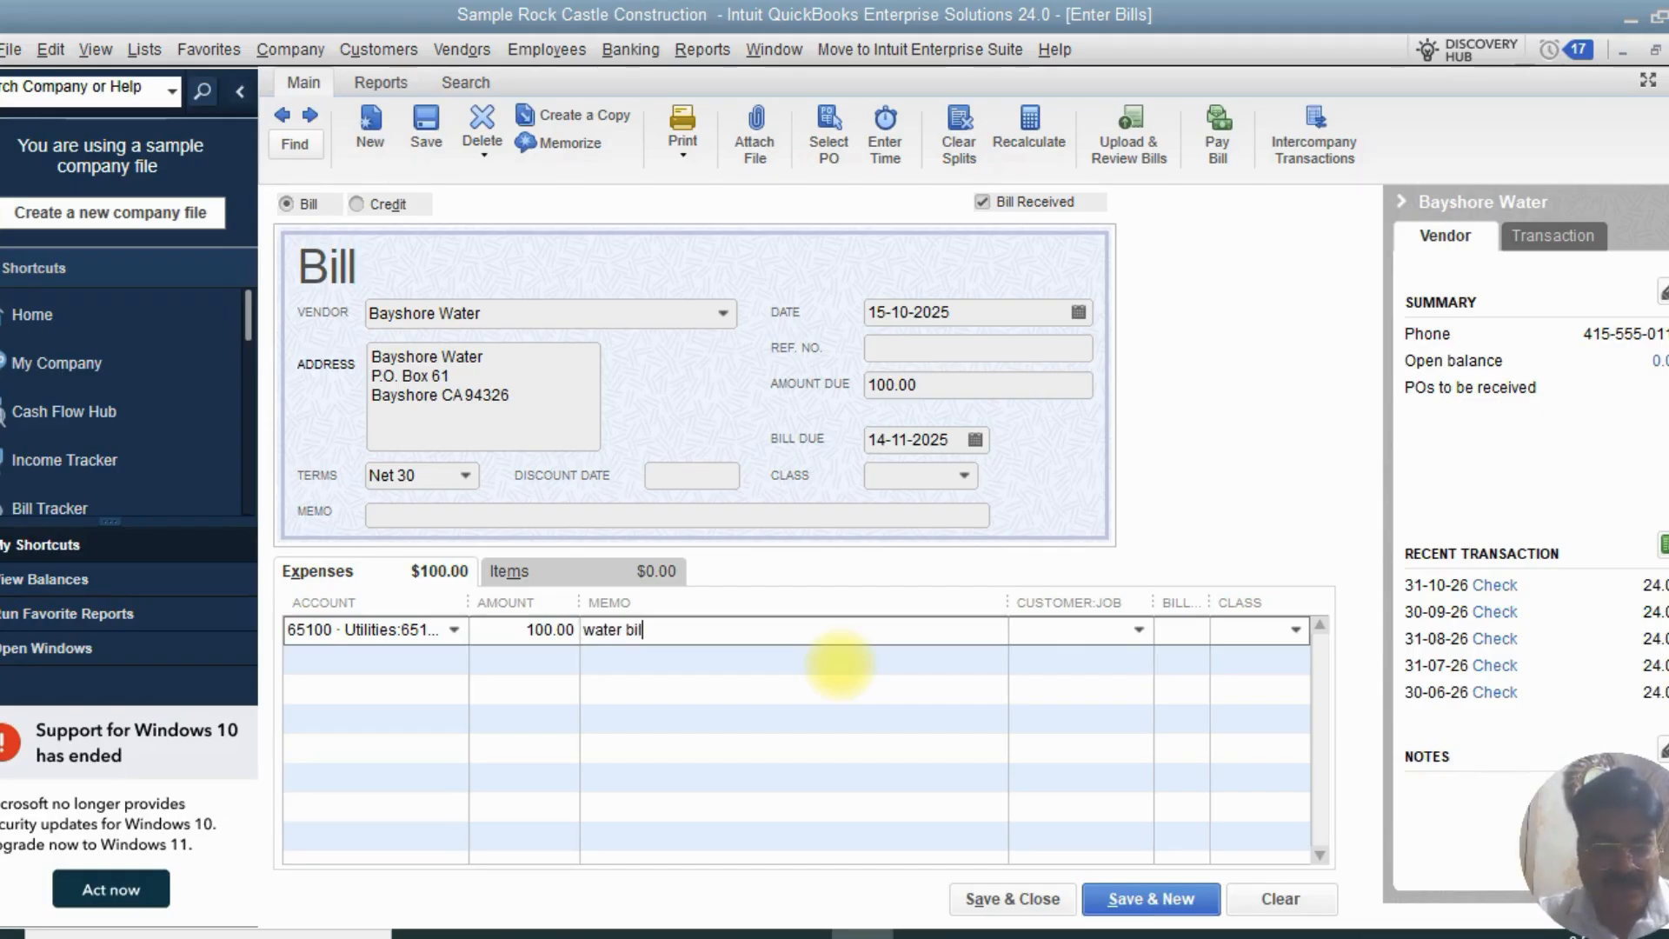
text(l for o)
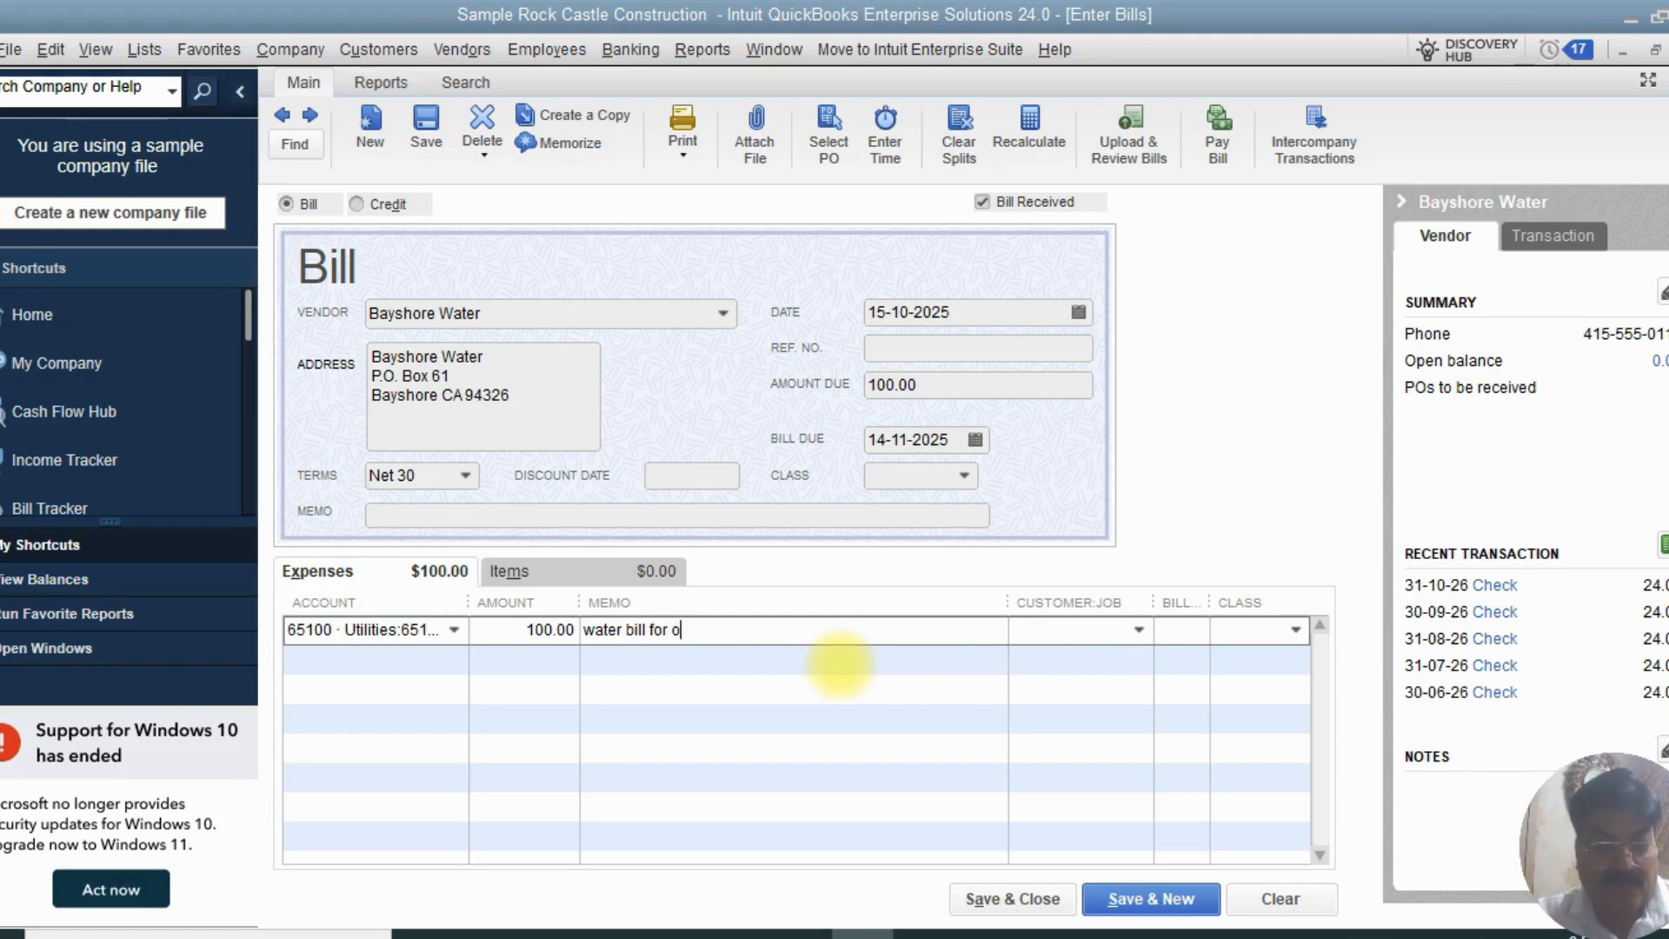
text(ct mo)
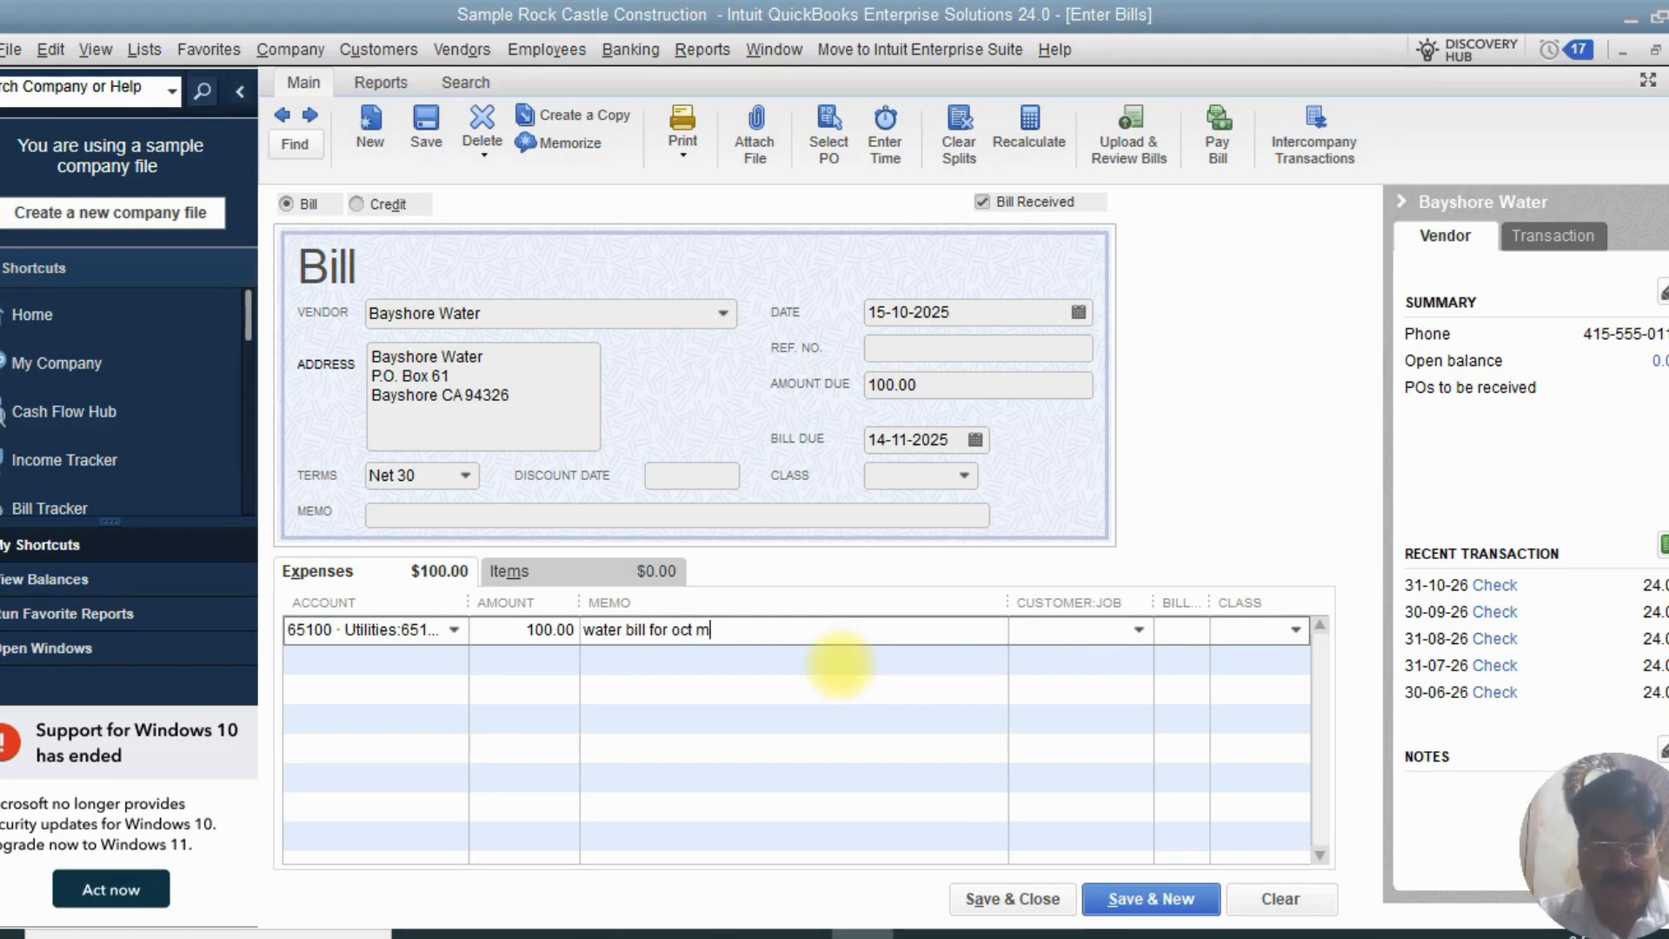
key(BackSpace)
key(BackSpace)
key(BackSpace)
key(BackSpace)
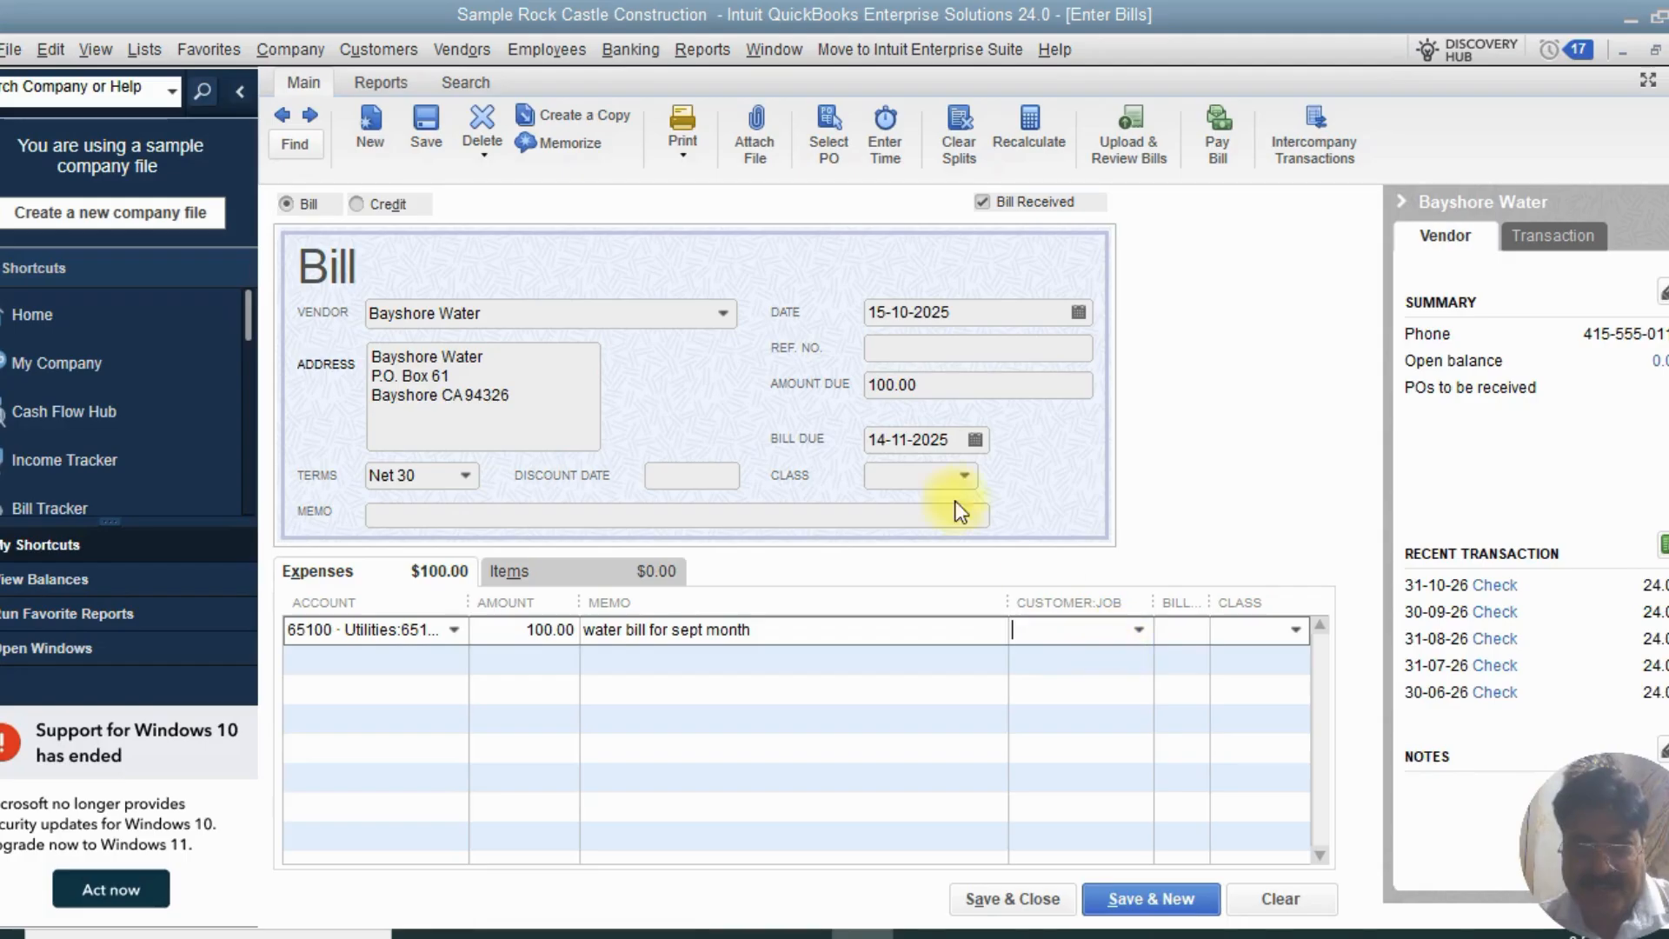
- Set the bill's due date to 01-11-2025
click(946, 440)
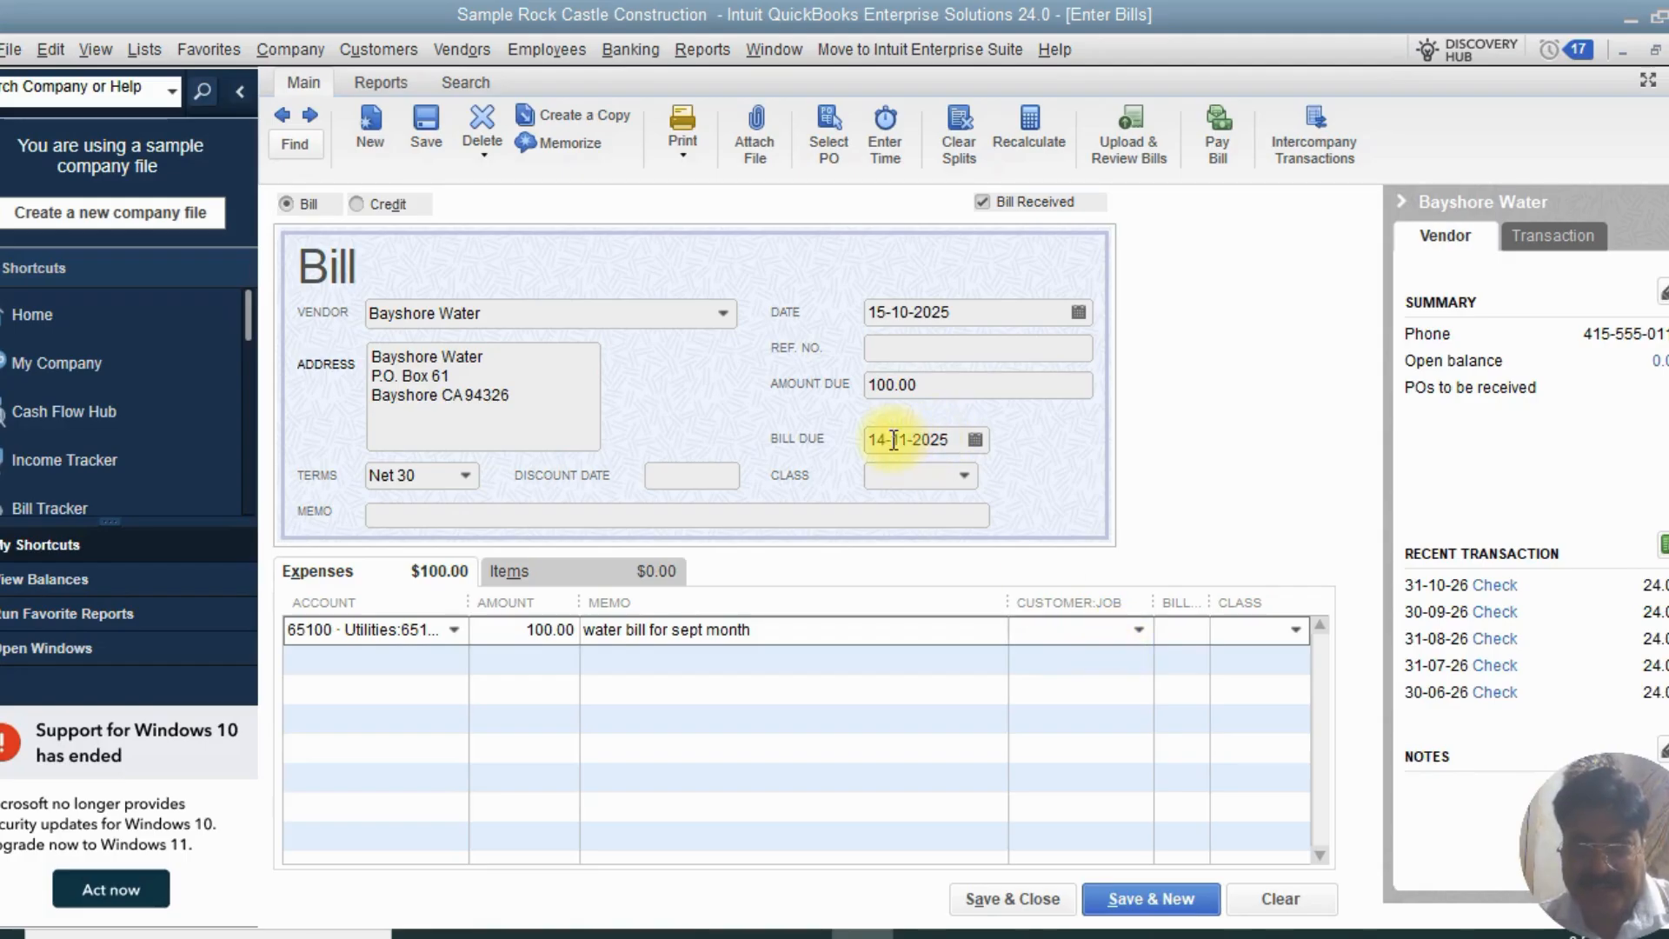
click(984, 440)
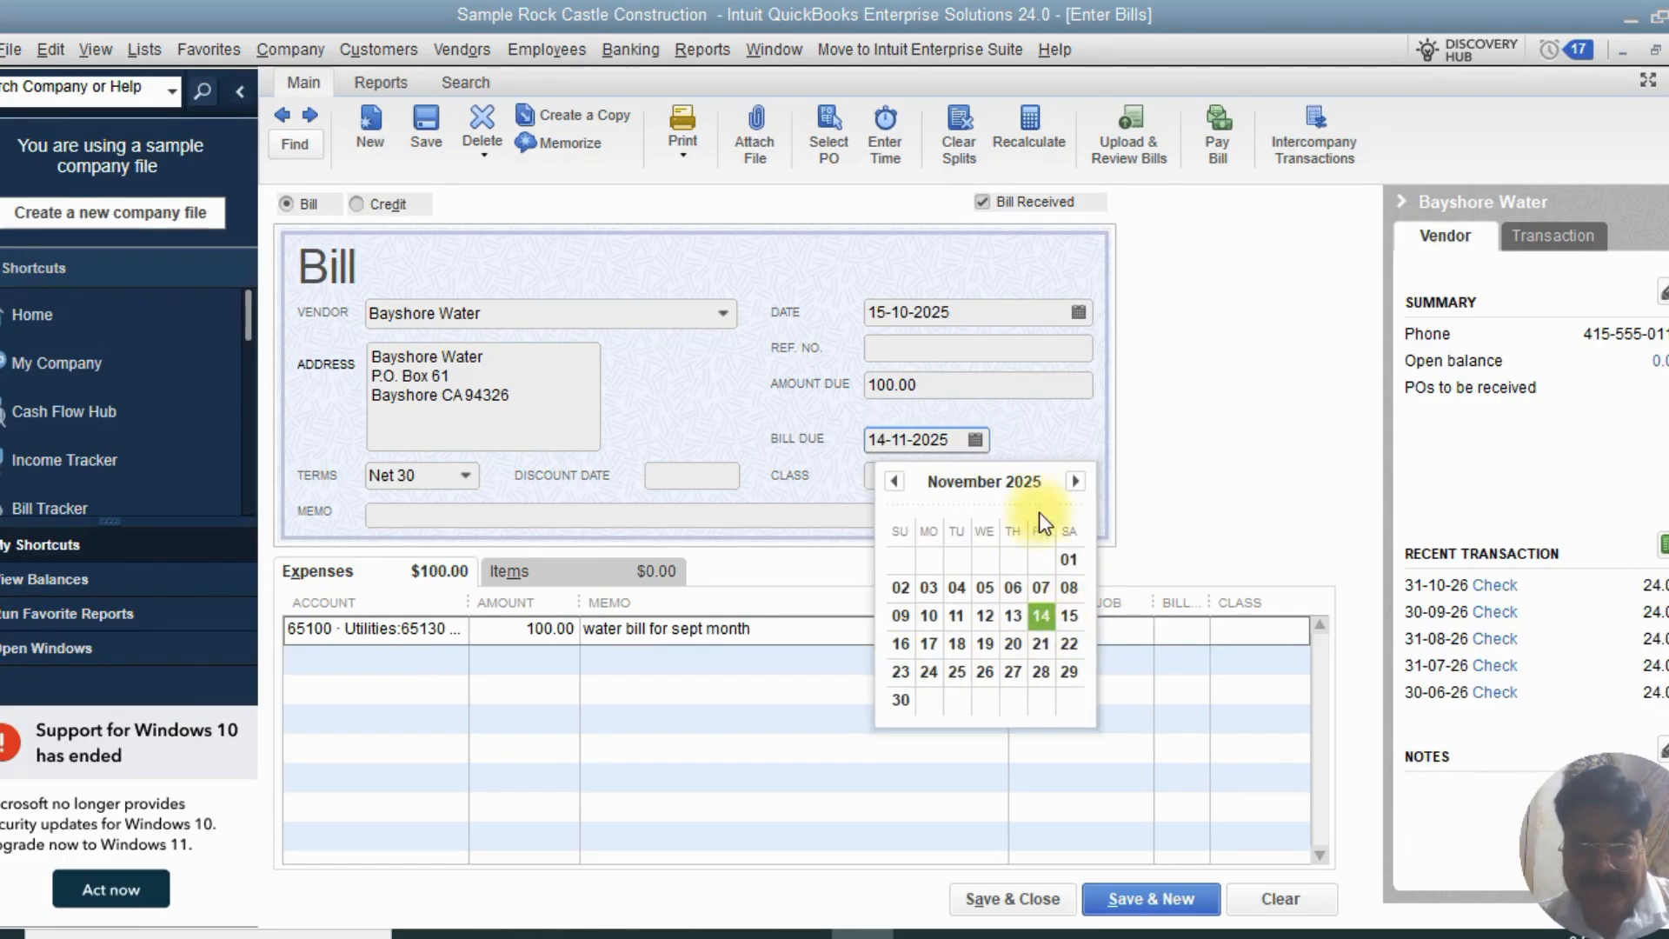
click(1072, 563)
click(925, 441)
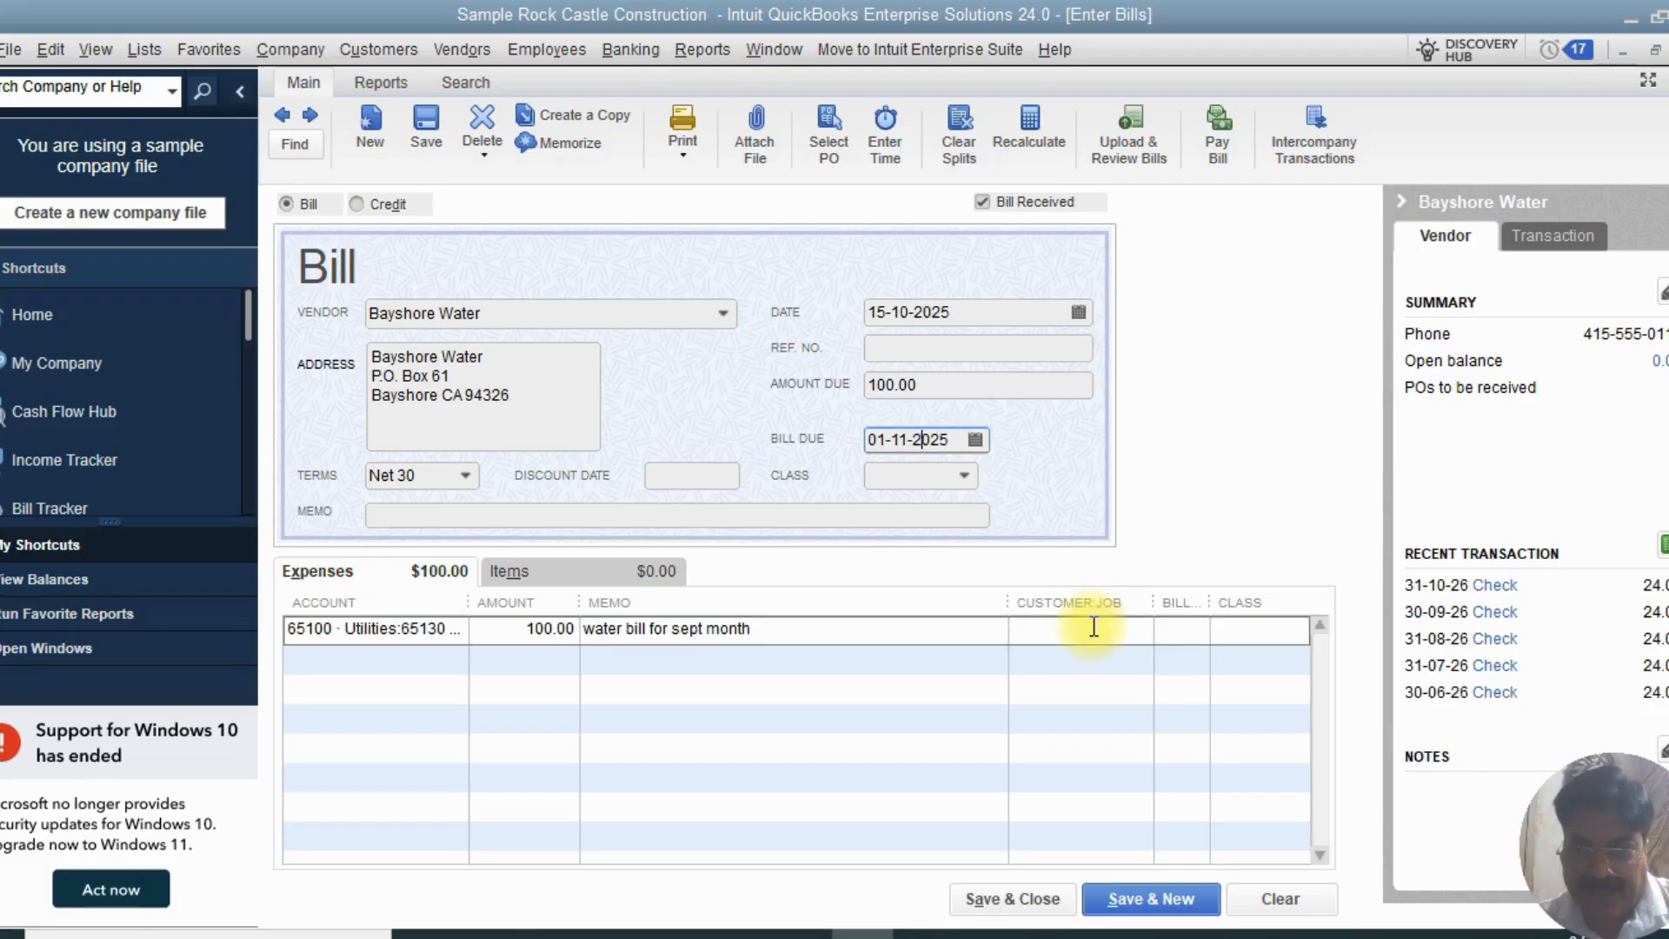
- Check the customer job choices for the expense line, leave job and class blank, and save and close the bill
click(1129, 627)
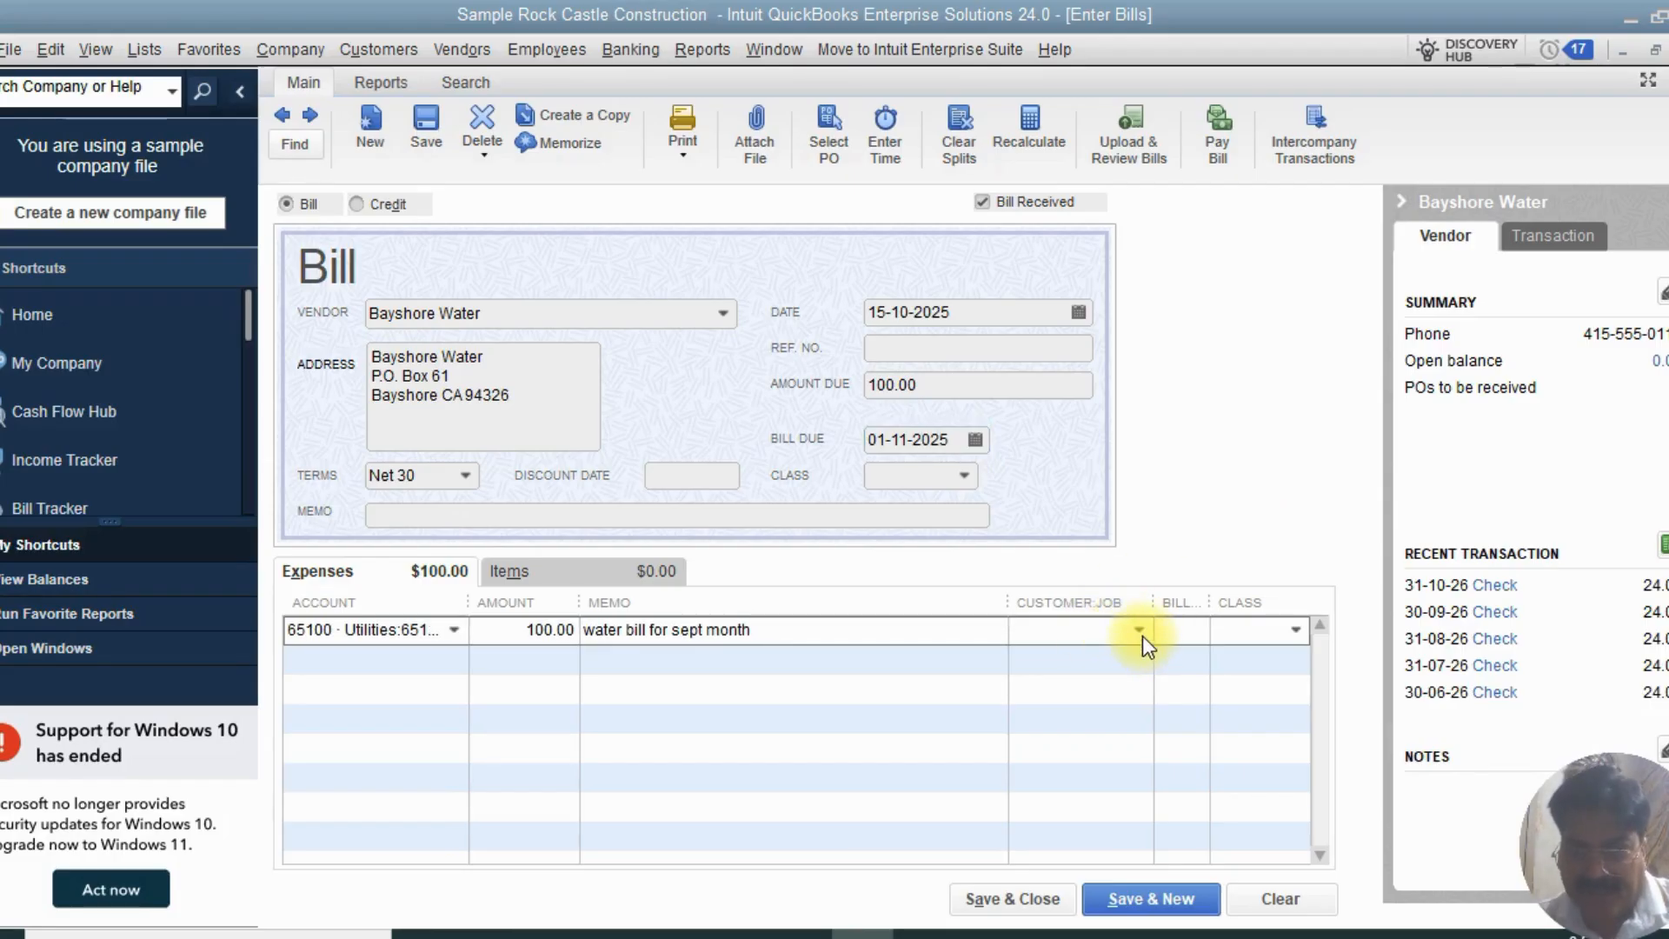
click(1139, 630)
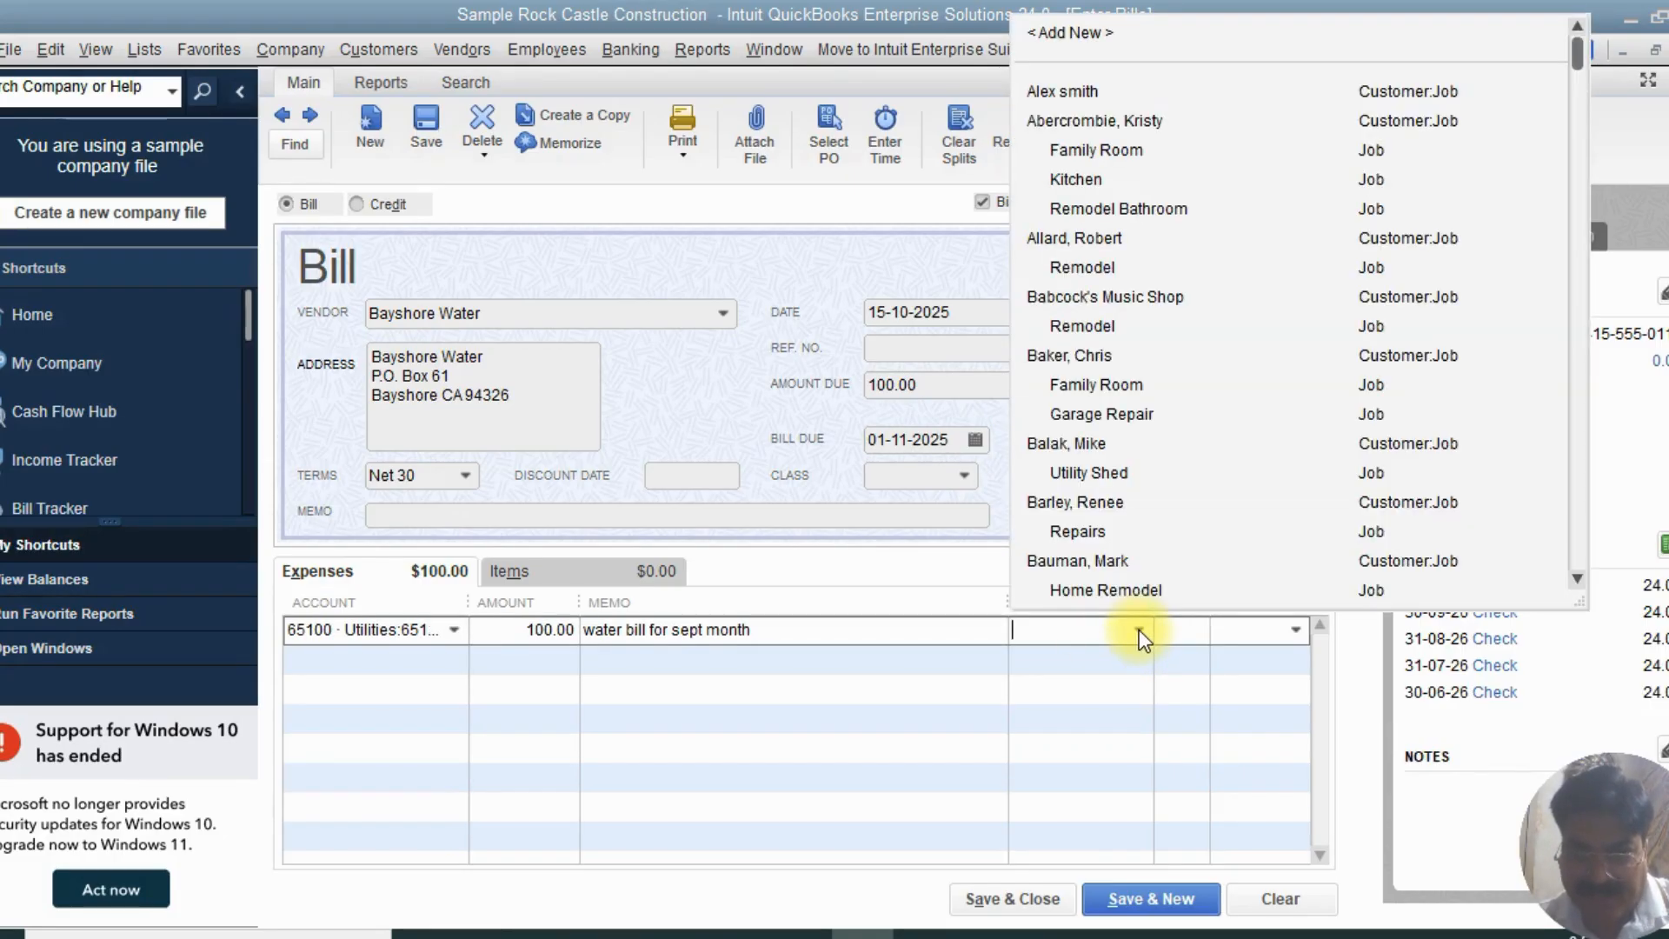
click(711, 367)
click(1186, 637)
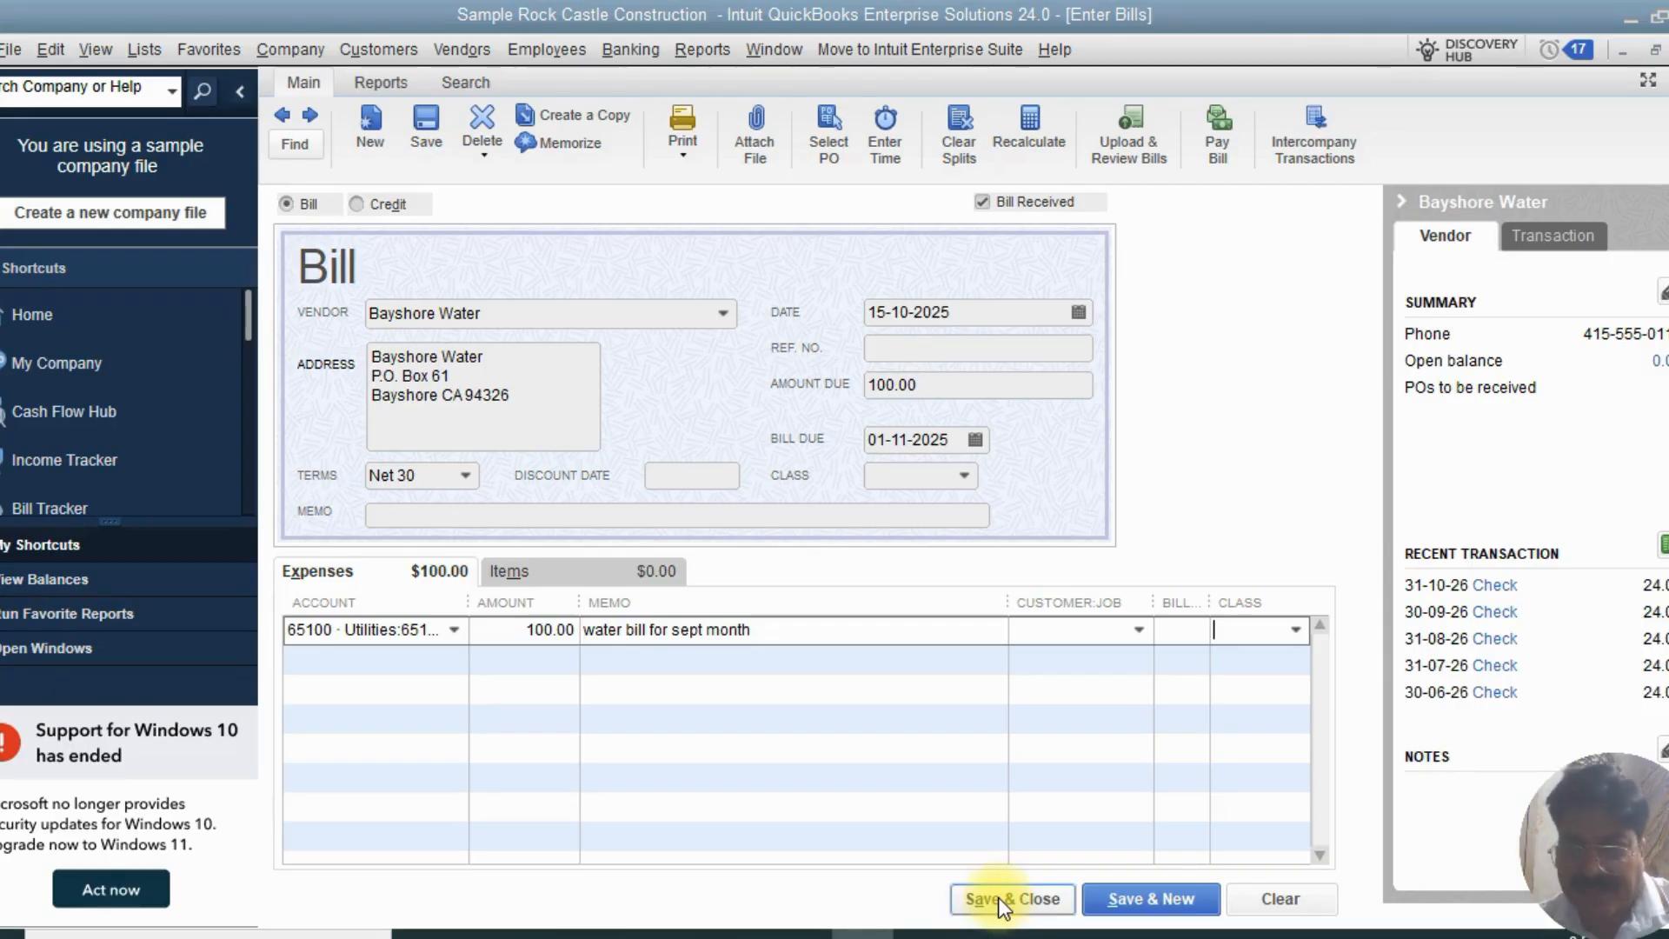
click(998, 897)
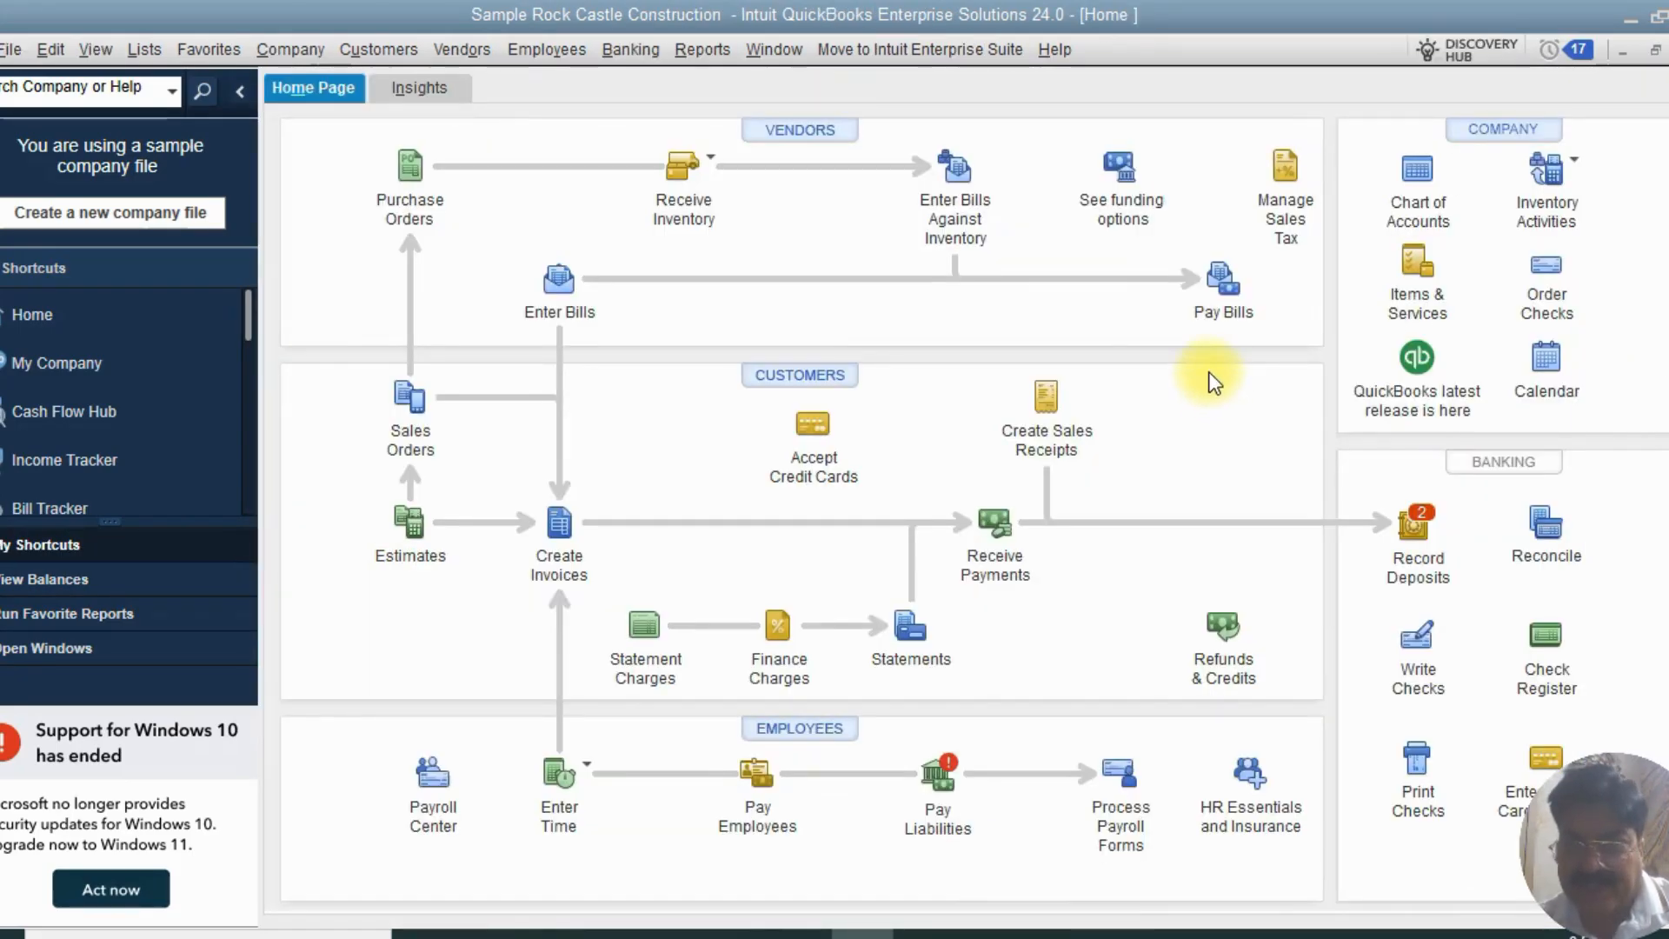
- Open the Vendor Center and review Bayshore Water's balance and its transactions for this fiscal year
click(457, 52)
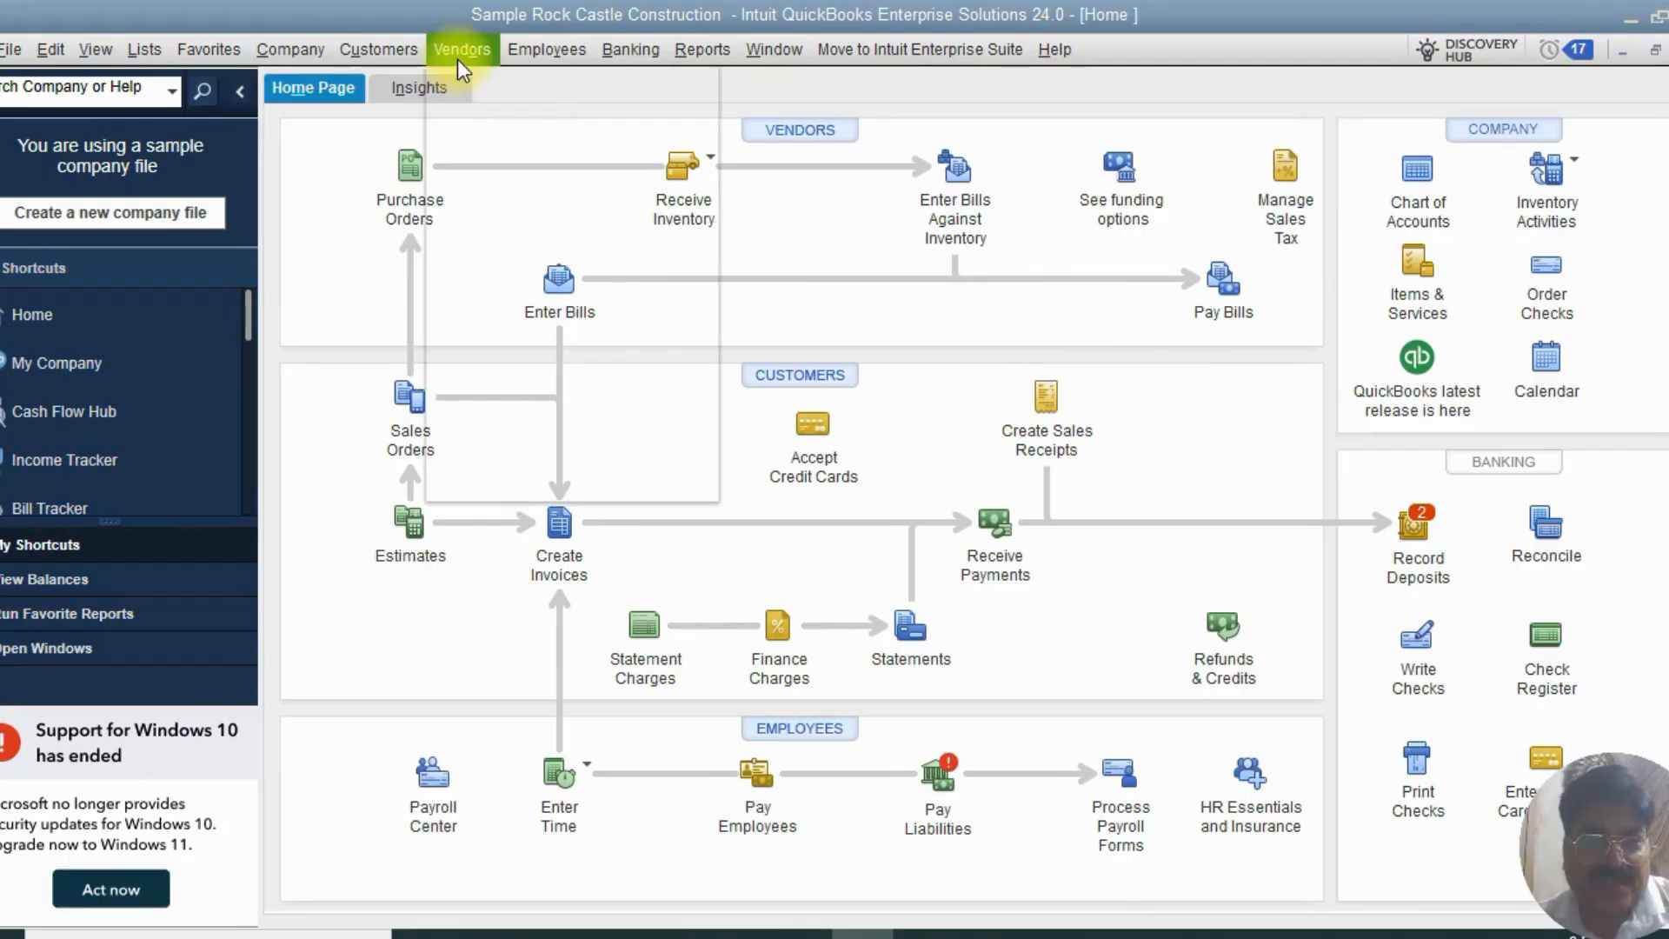
click(502, 84)
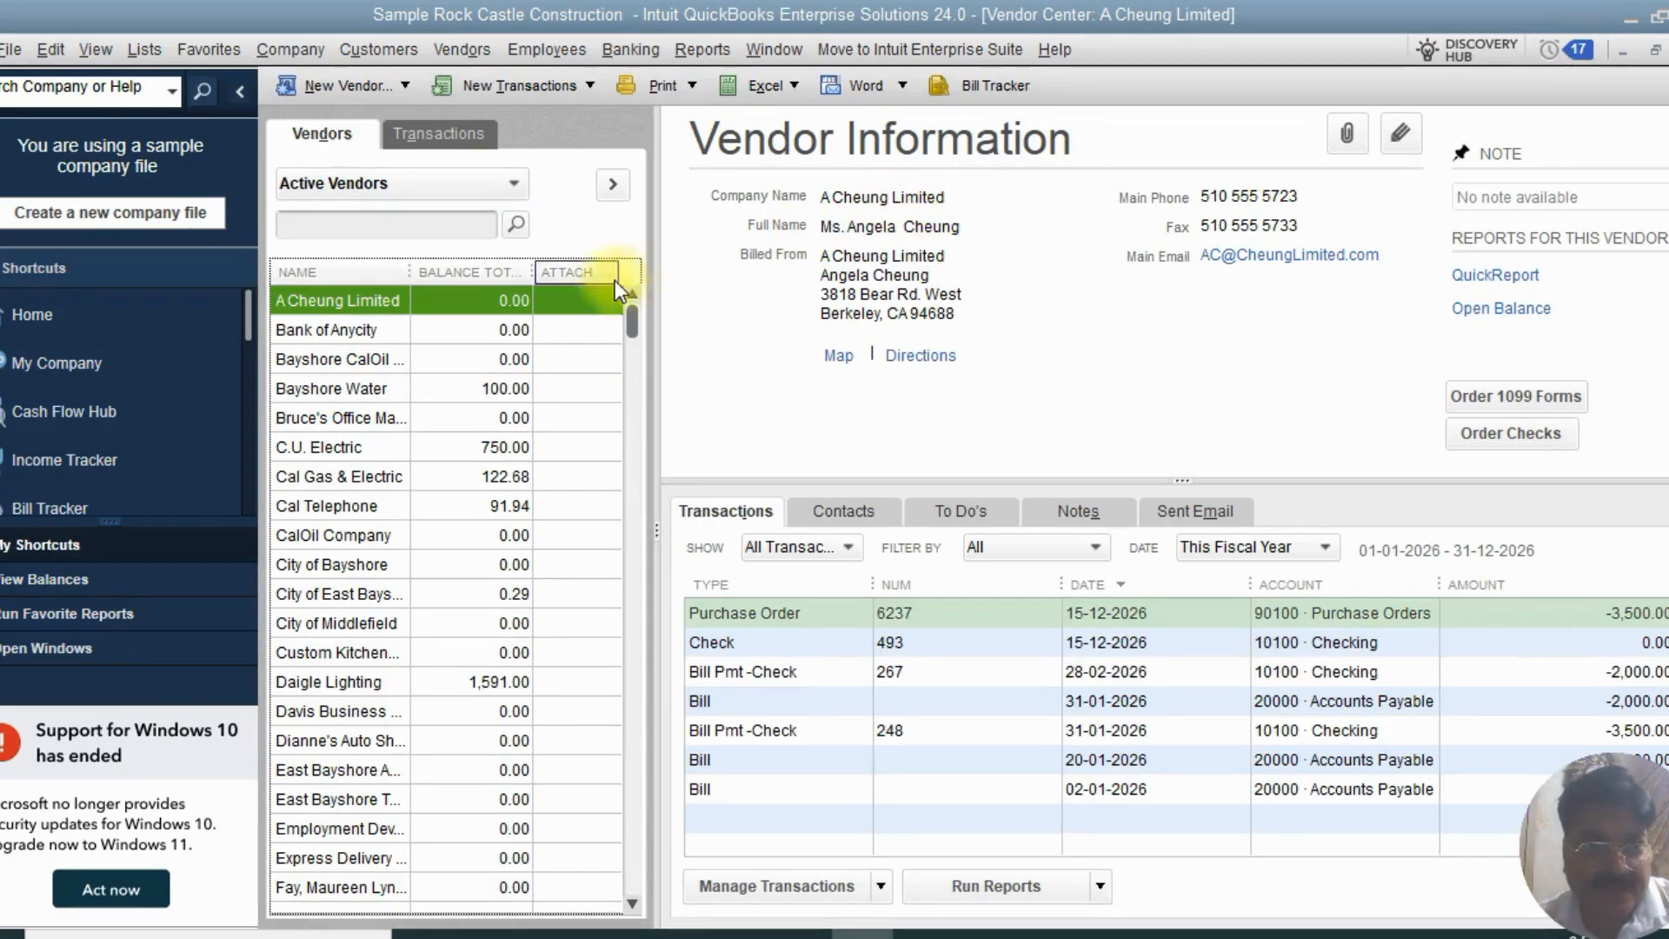
click(338, 393)
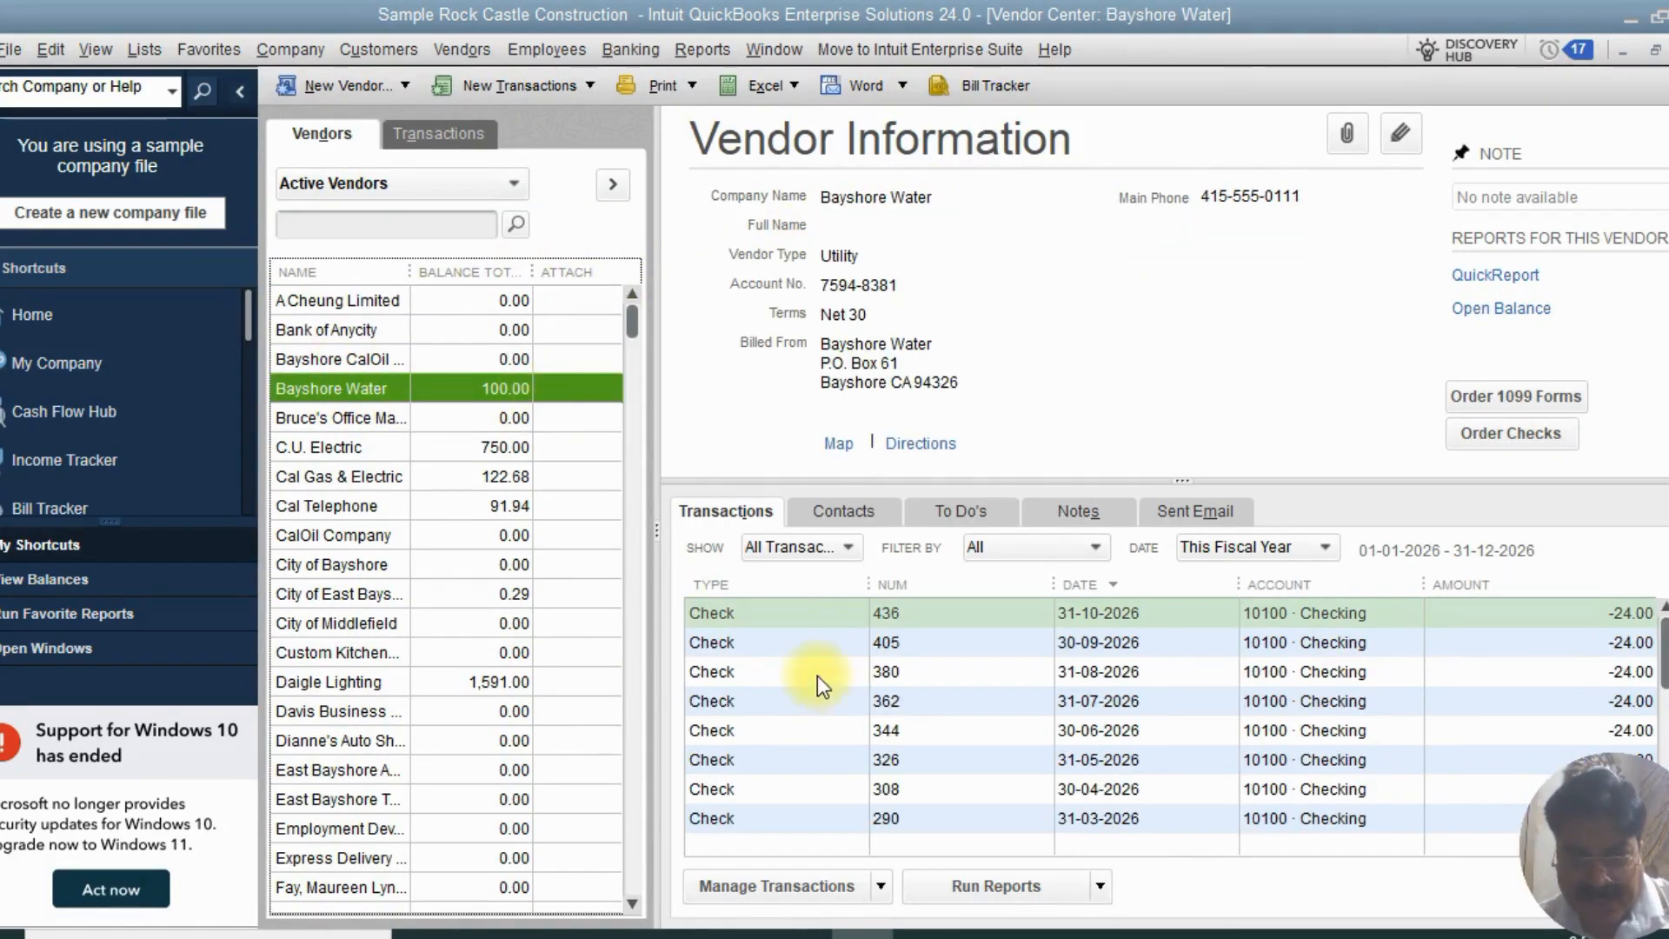
scroll(939, 742, down, 2)
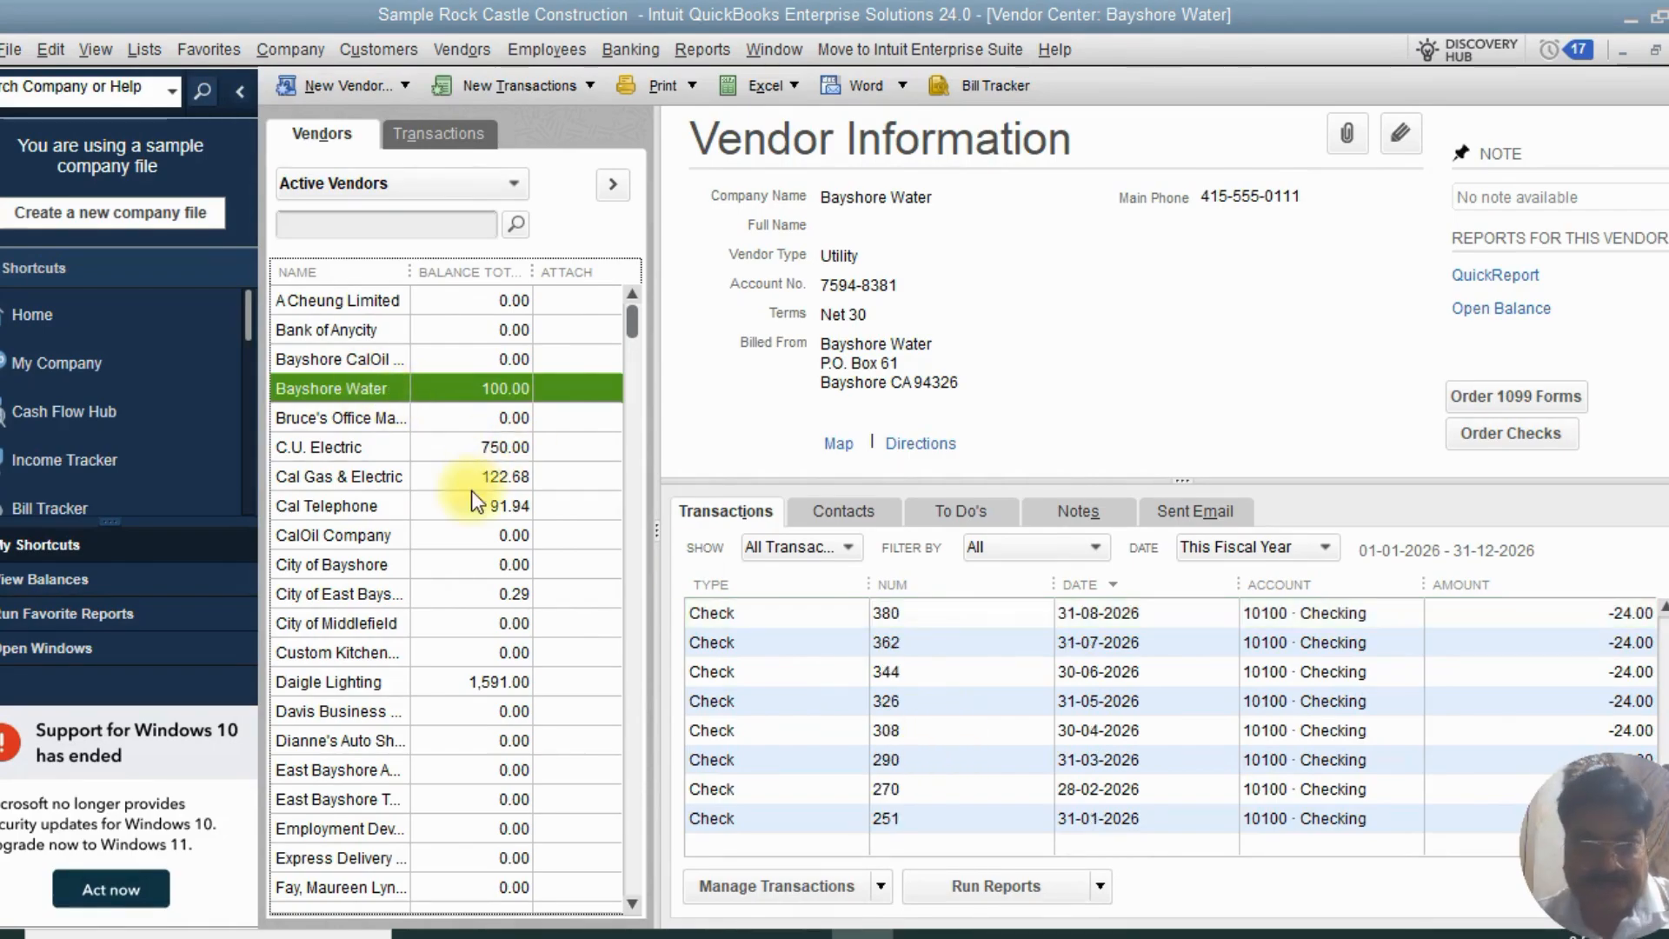
- Look at Bayshore Water's vendor record and the actions available for this vendor without changing anything
double_click(356, 383)
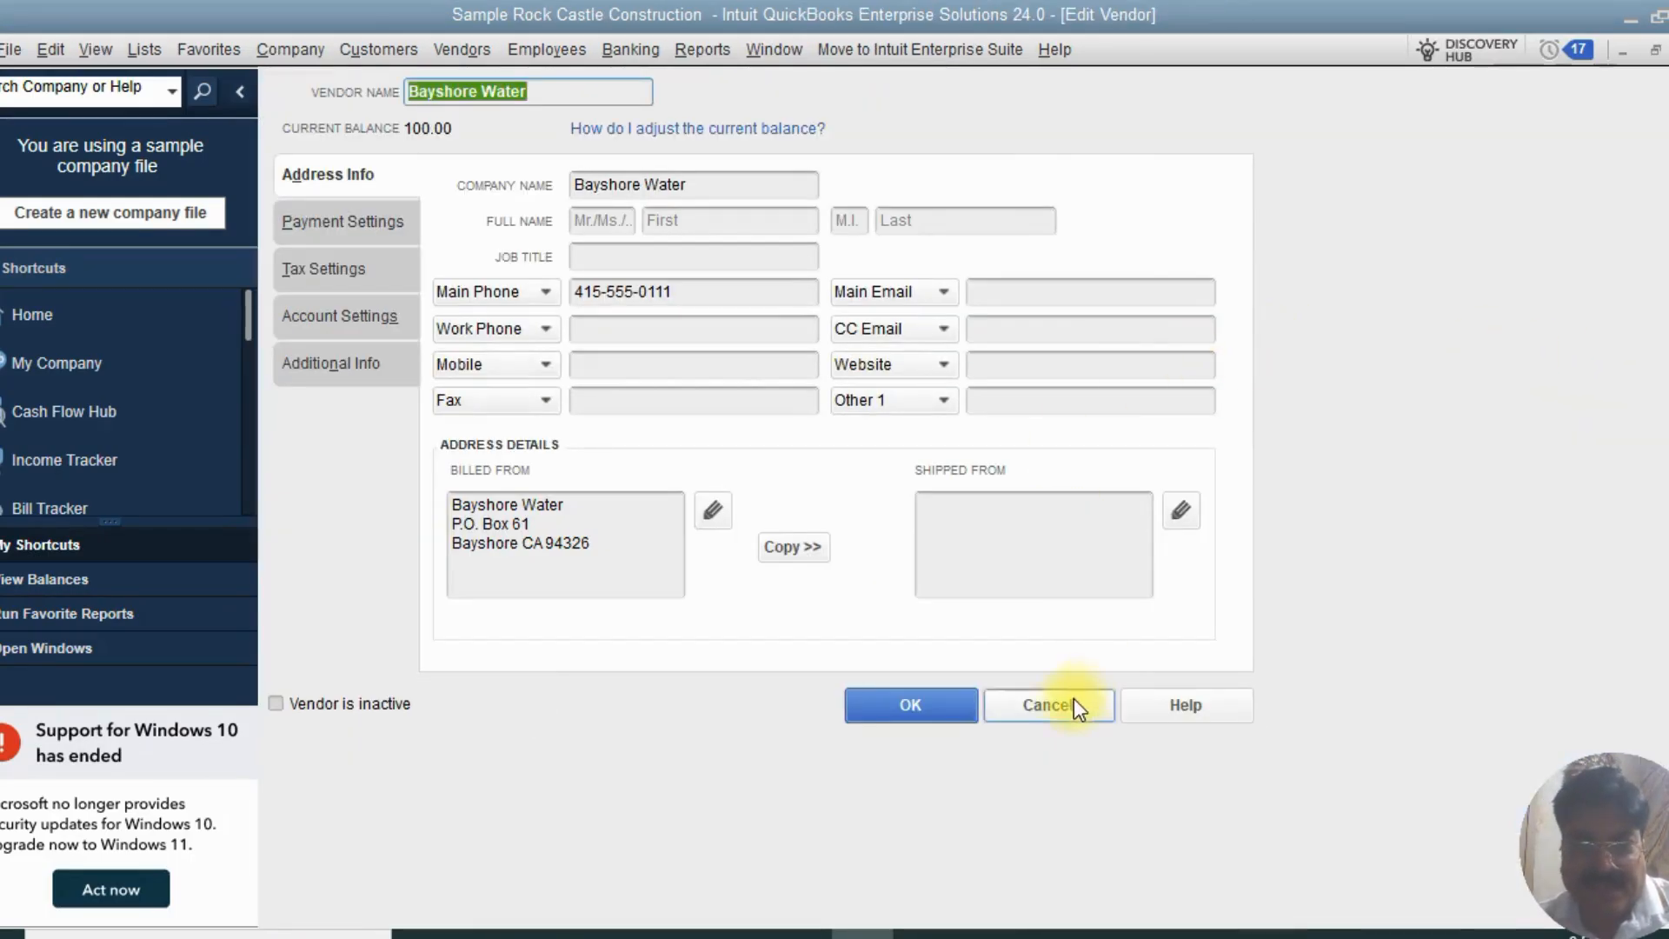
click(1069, 701)
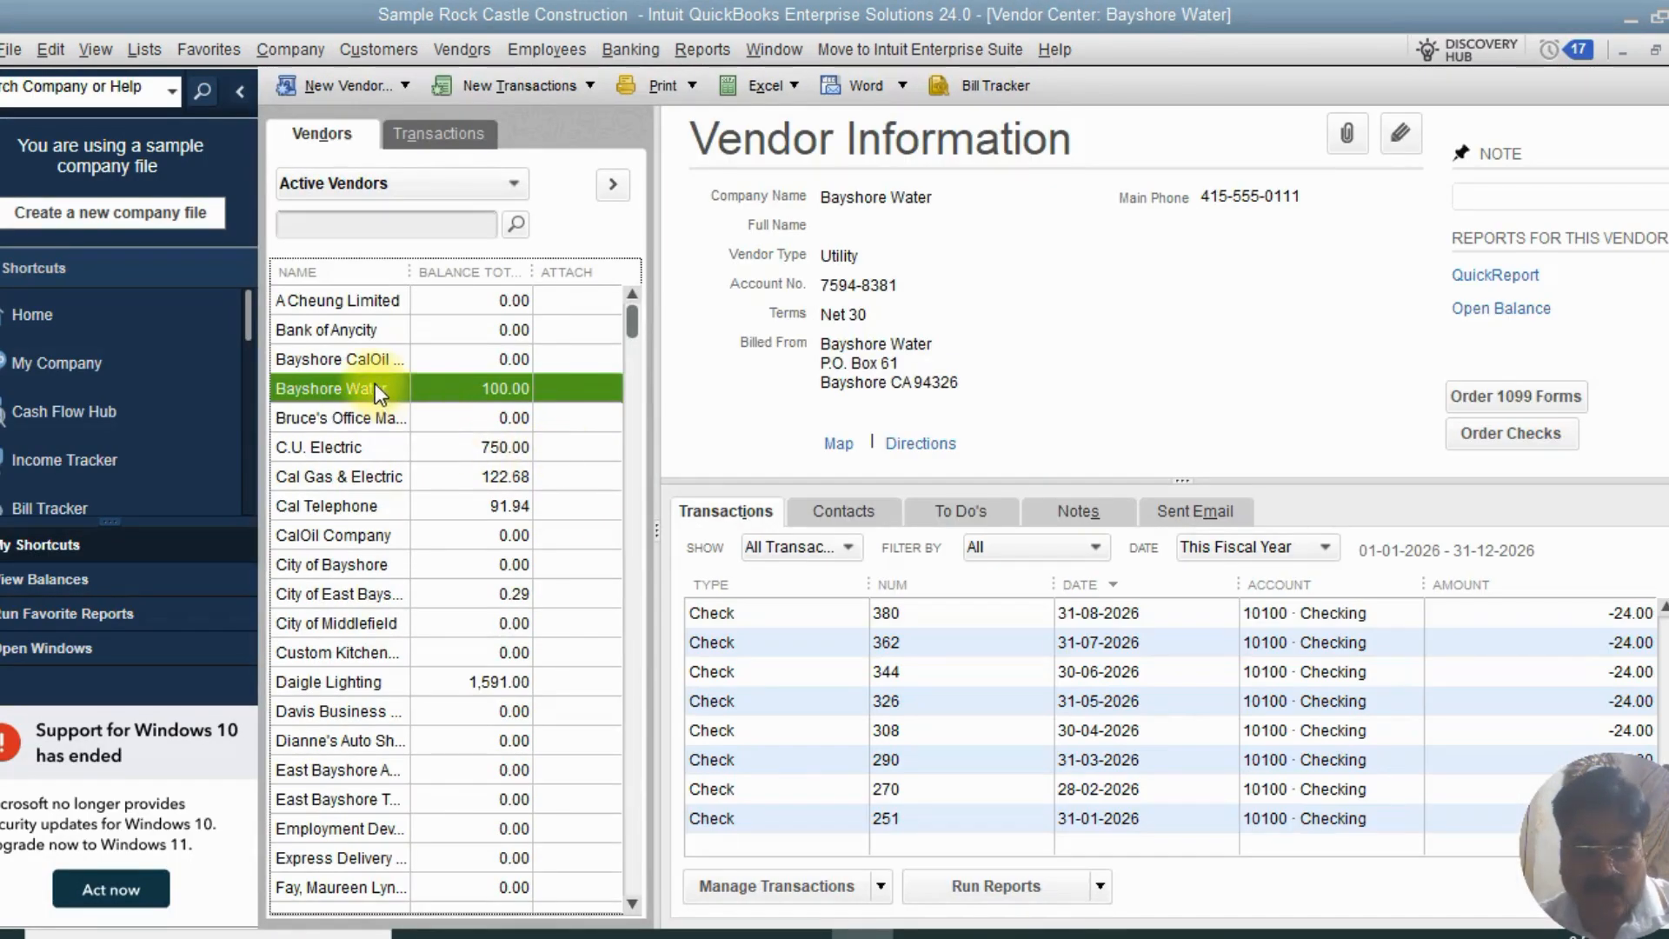
right_click(374, 384)
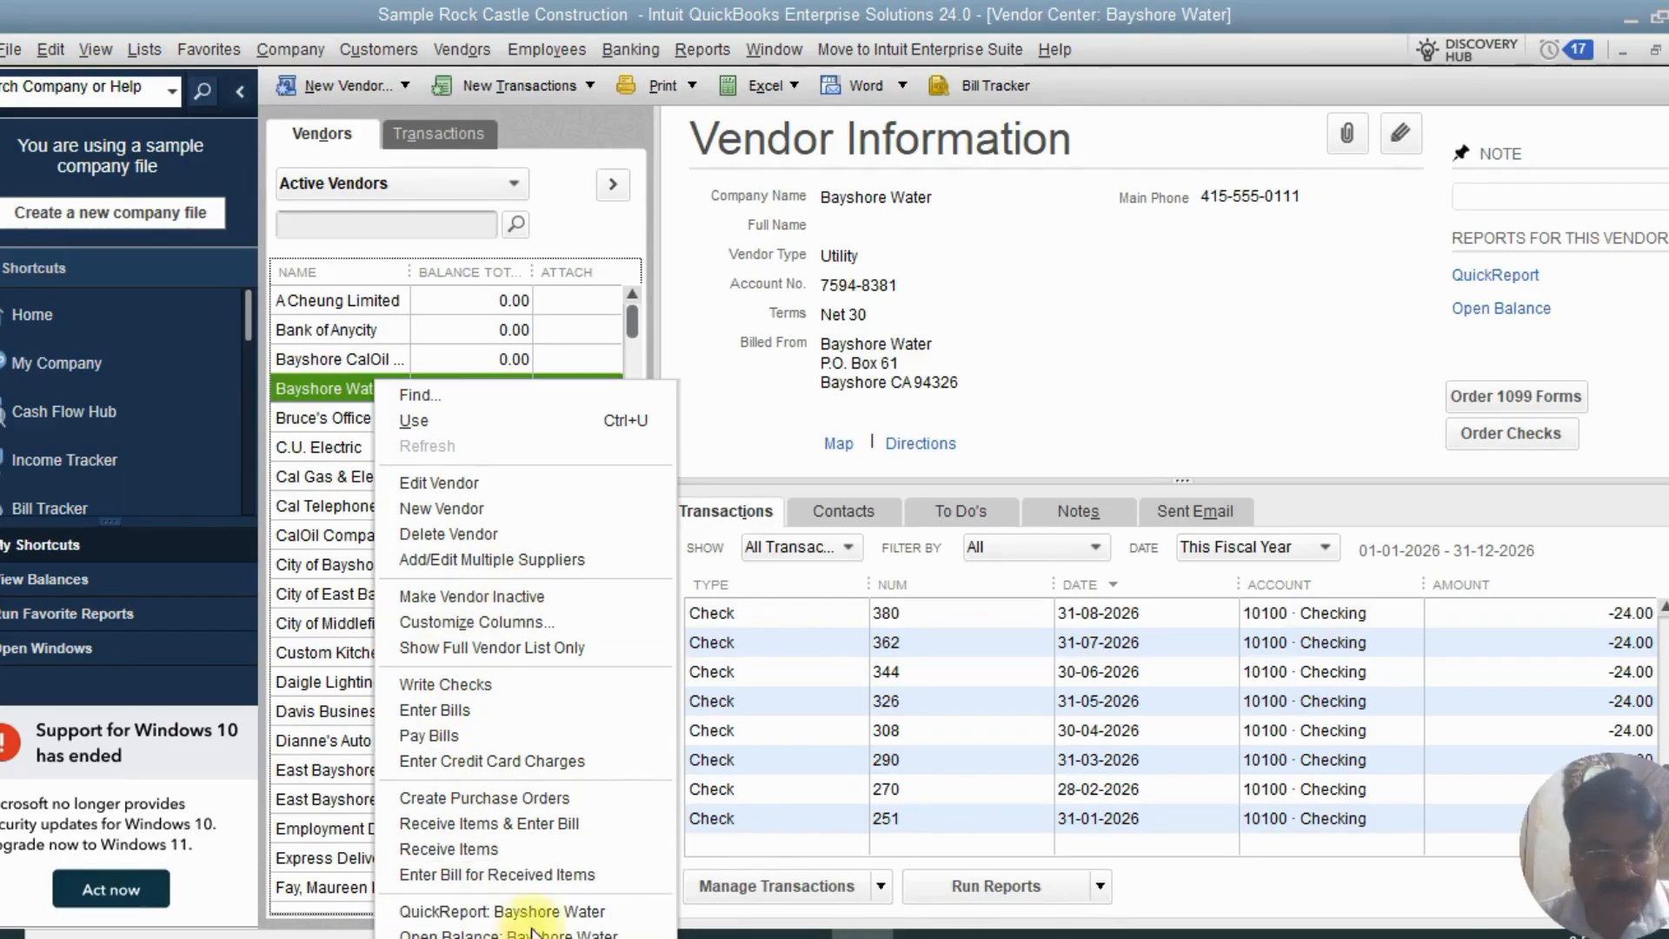
click(1100, 368)
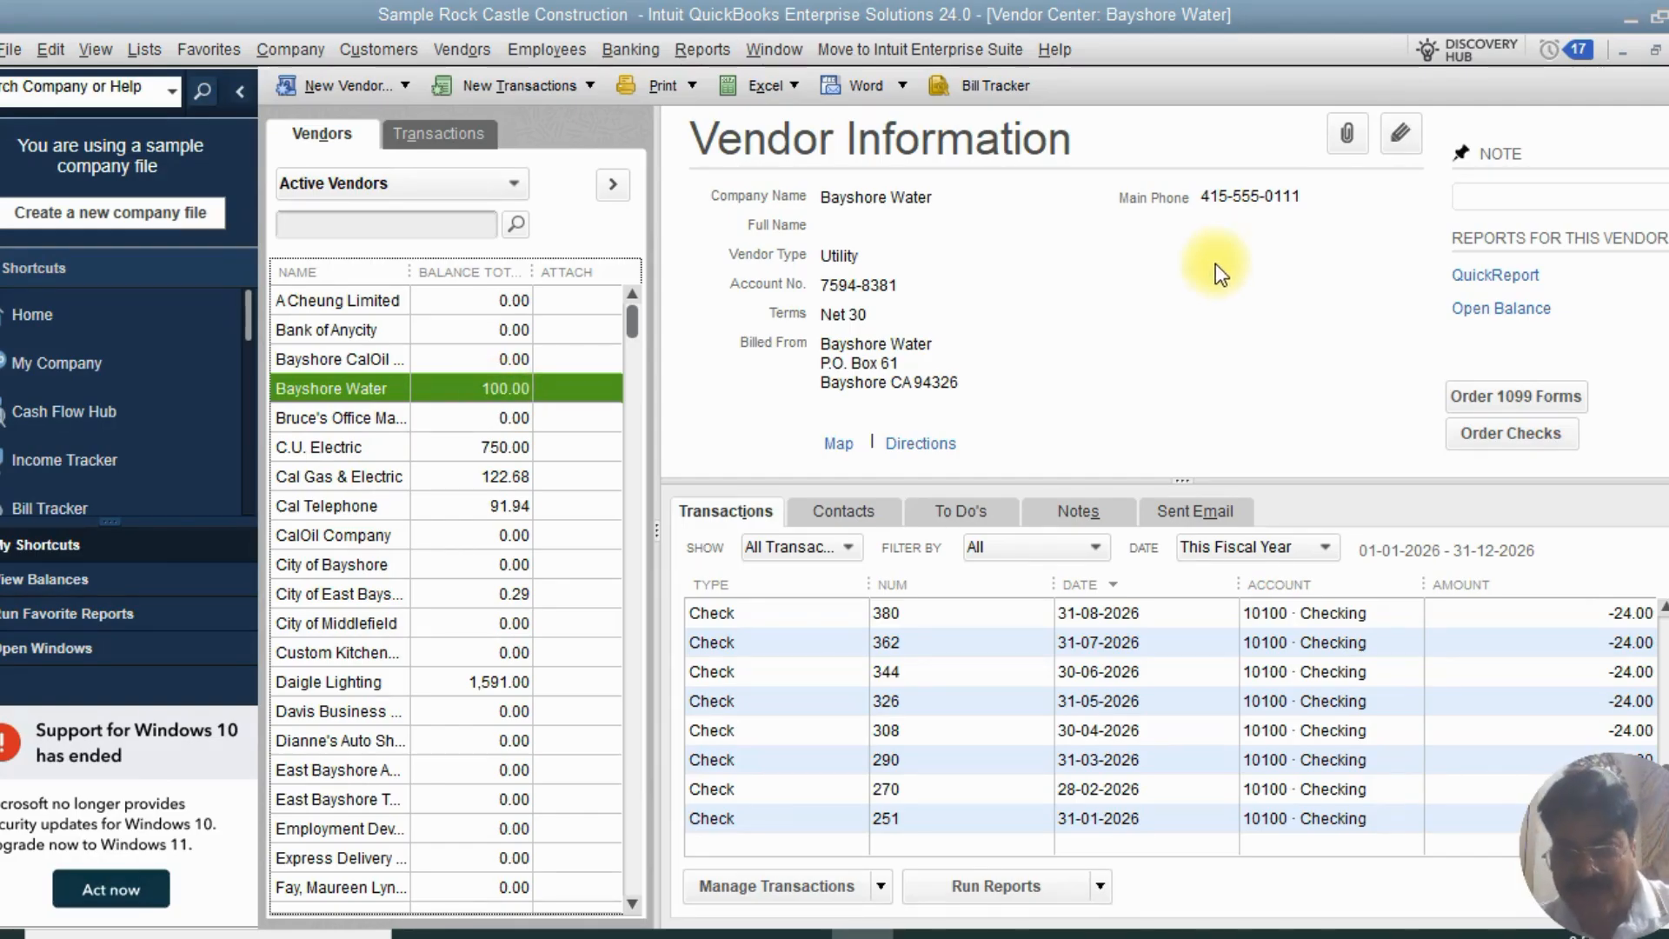
- Open Pay Bills and select the Bayshore Water bill due 01-11-2025 for payment
click(467, 51)
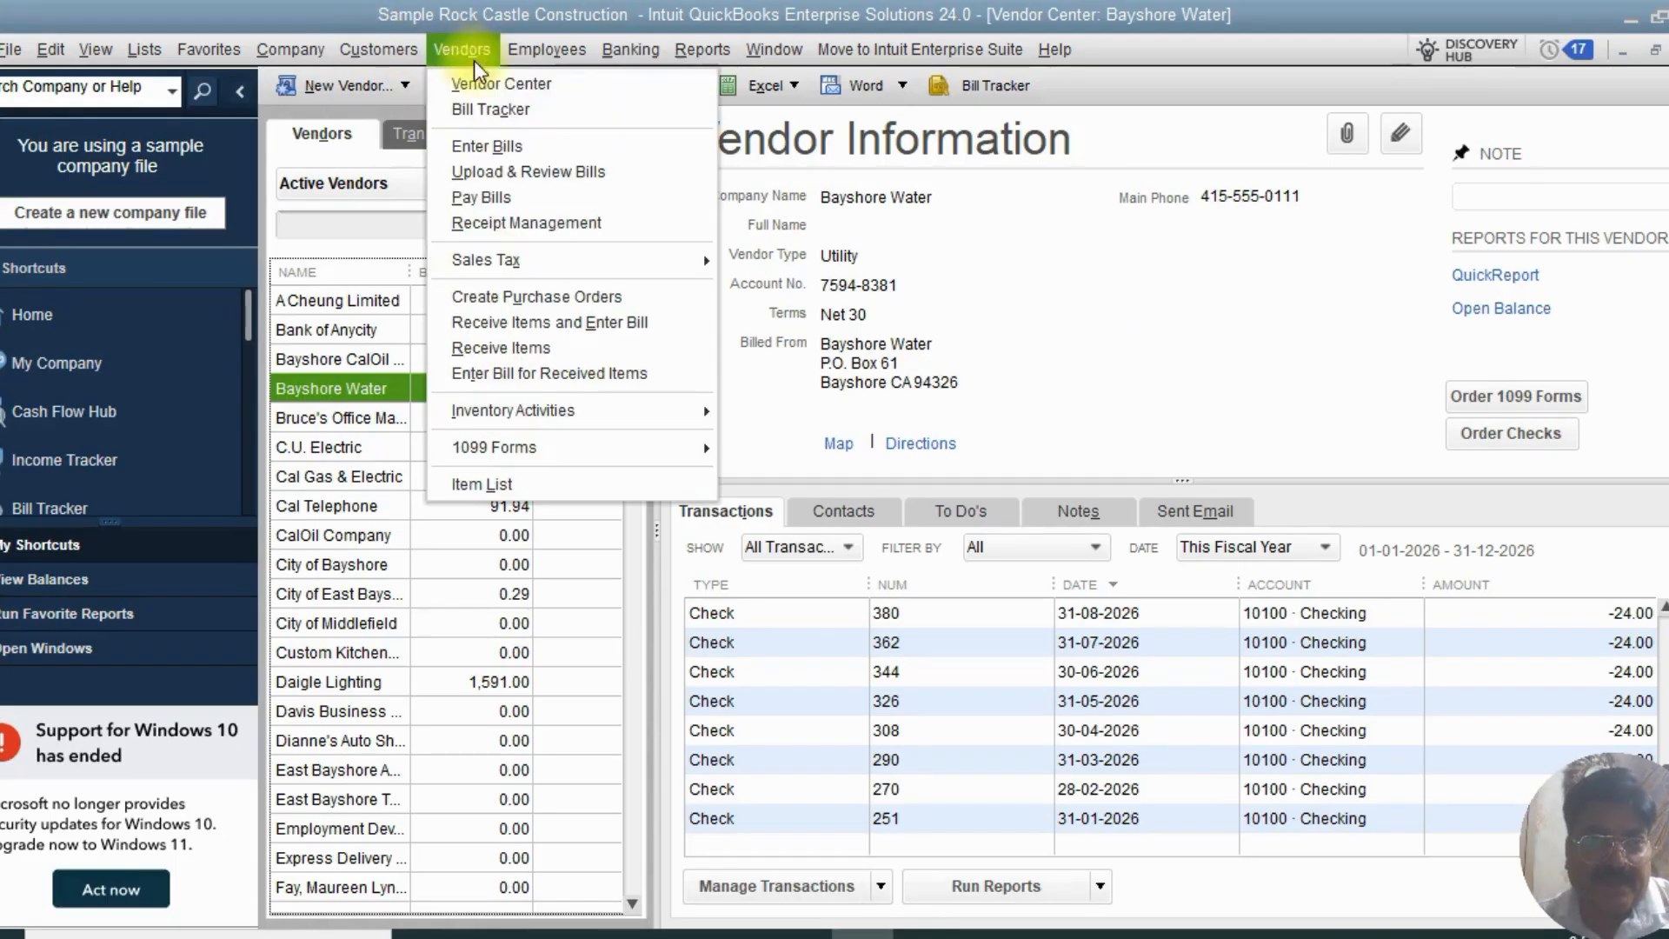
click(489, 86)
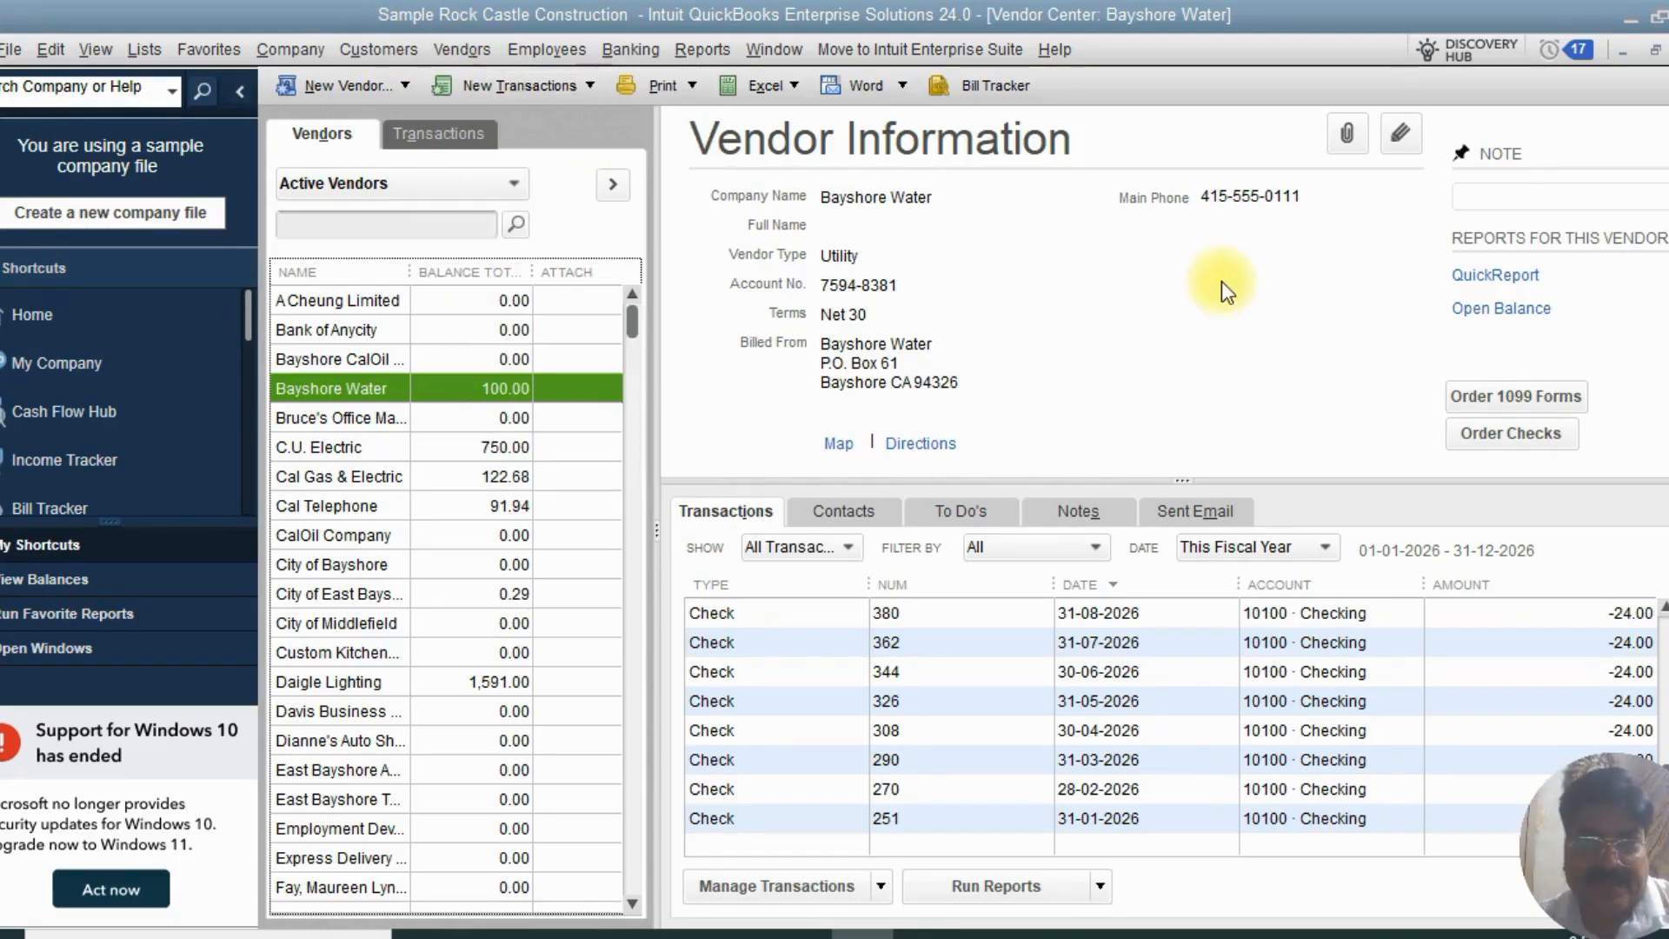
click(478, 45)
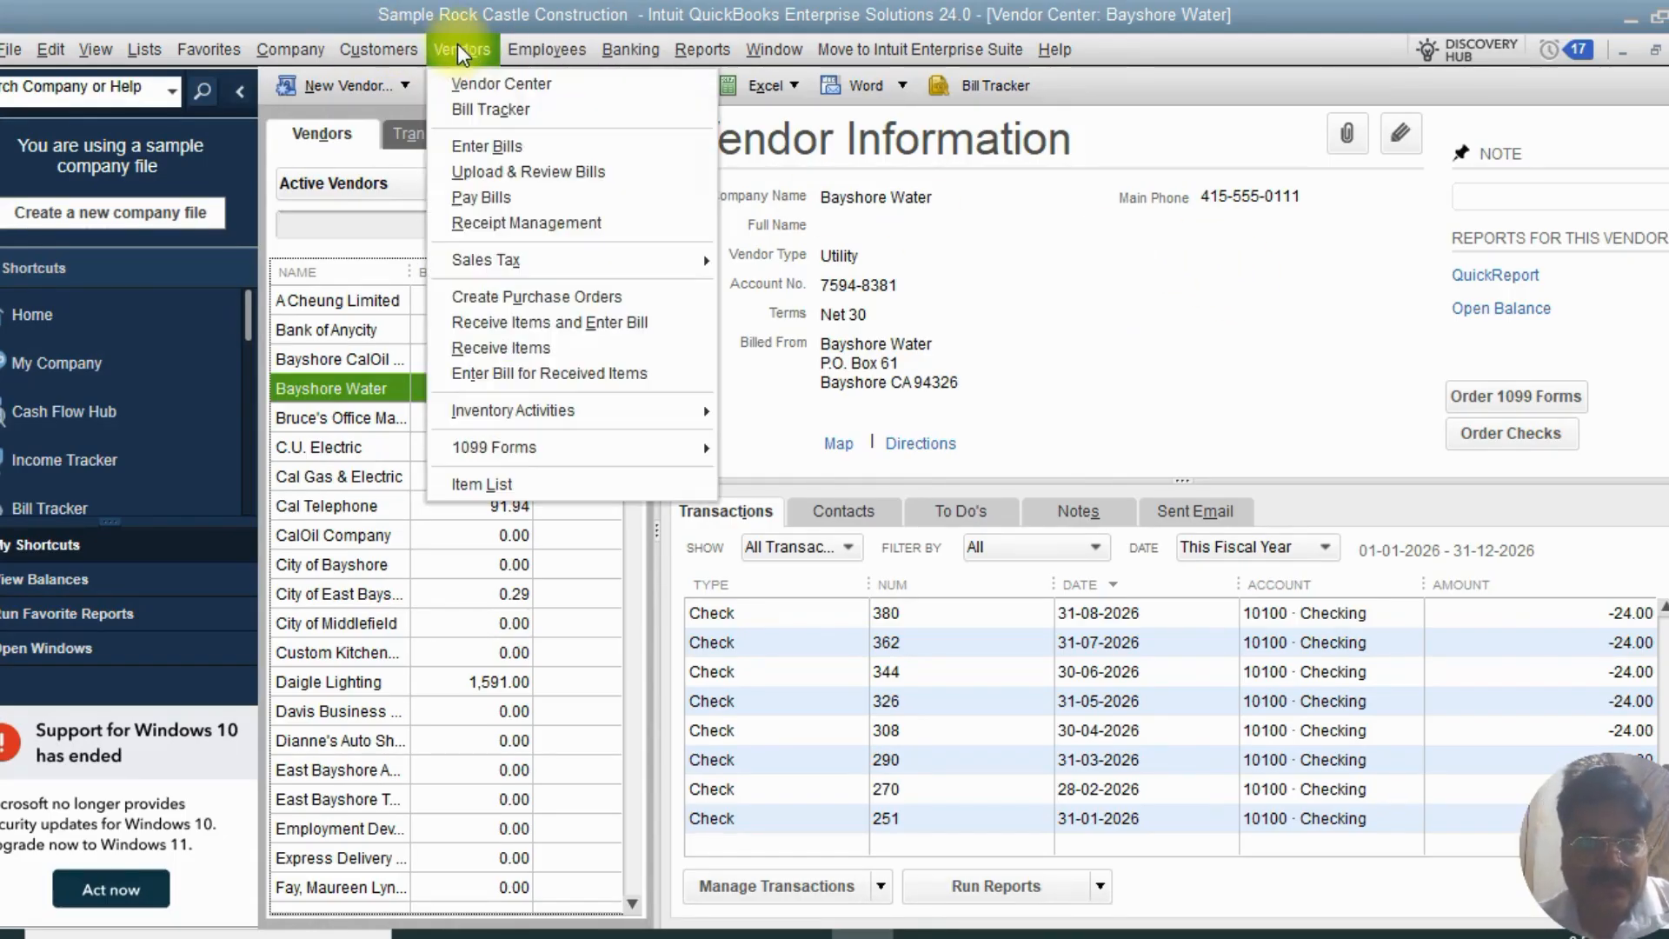
click(650, 198)
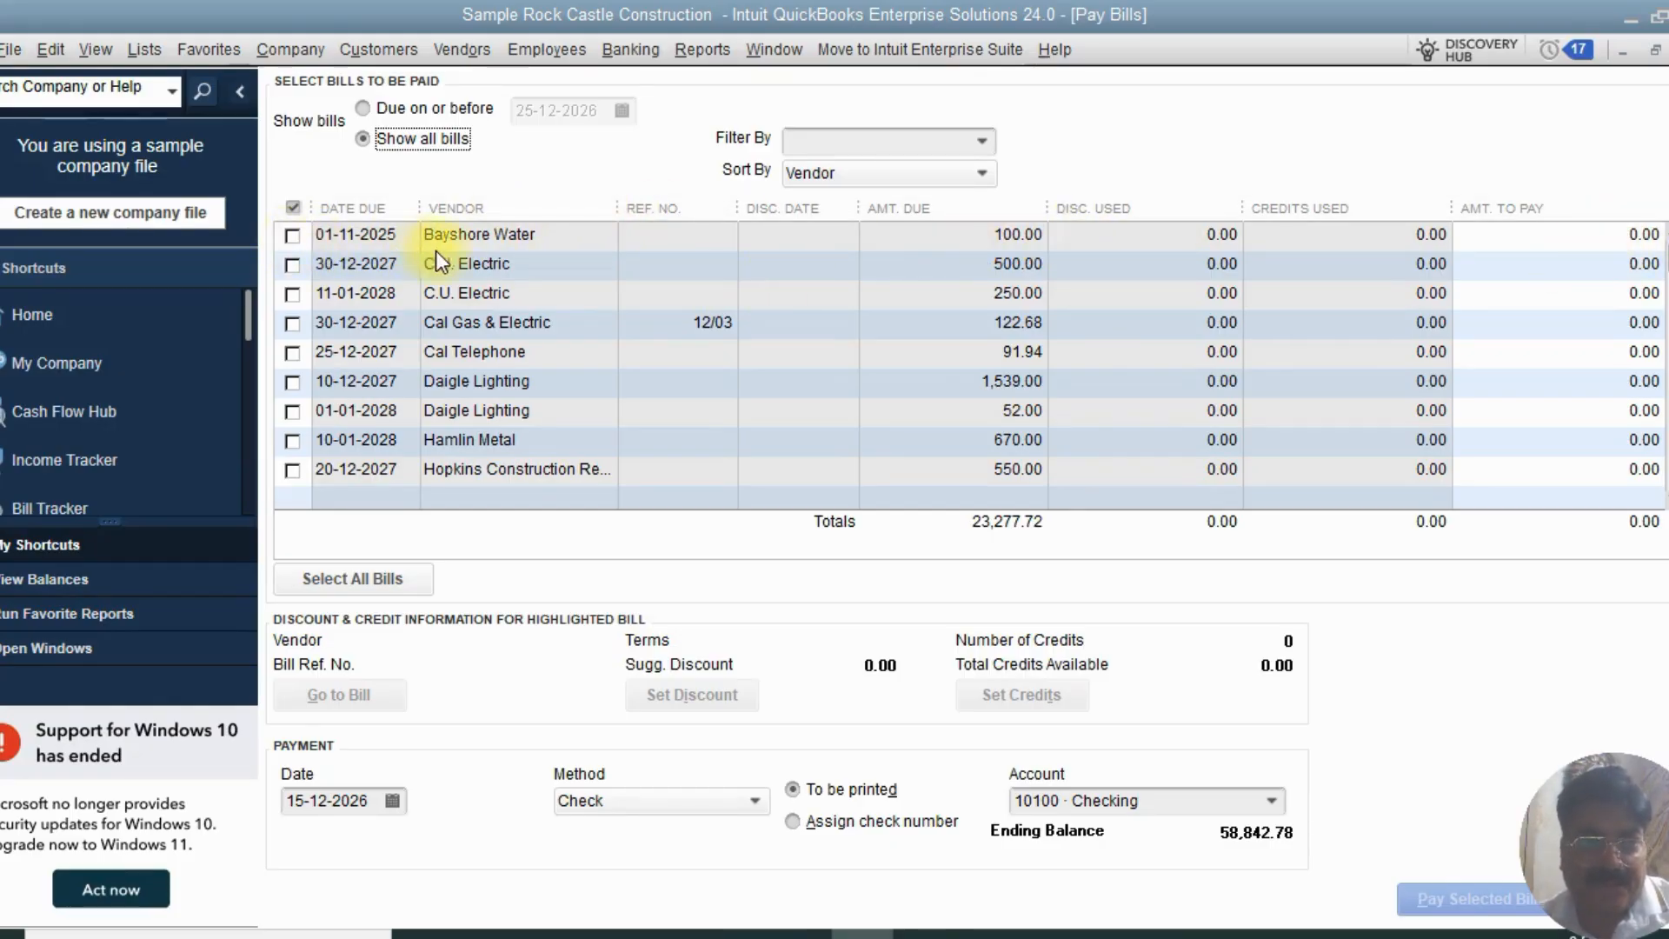
click(466, 233)
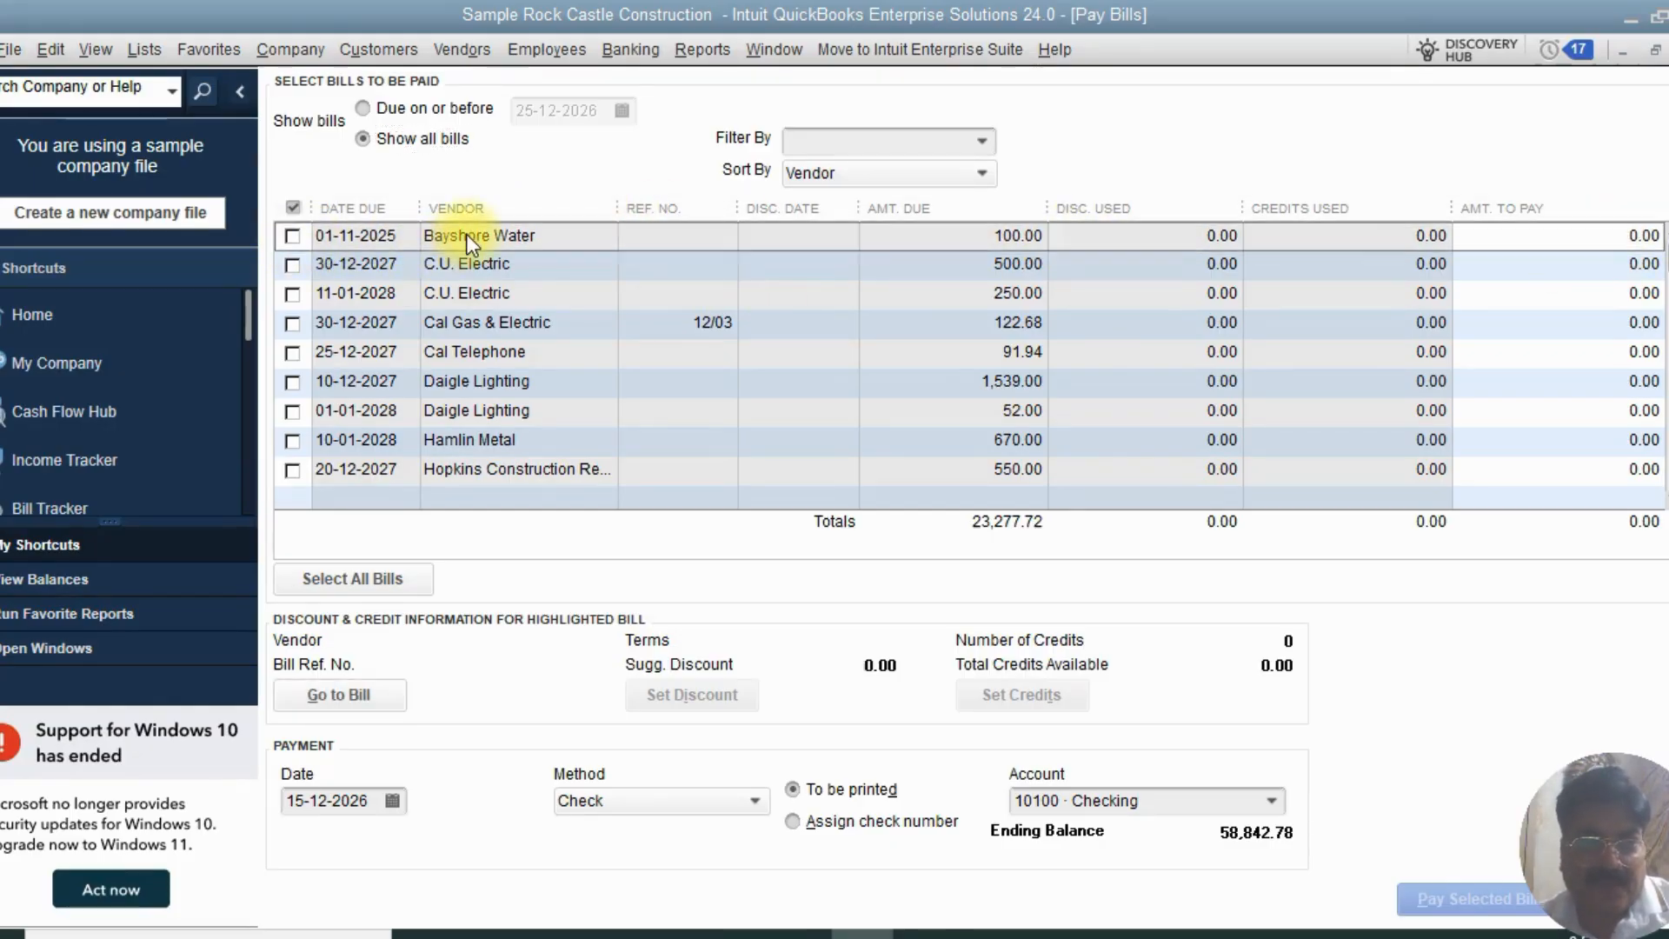
click(292, 236)
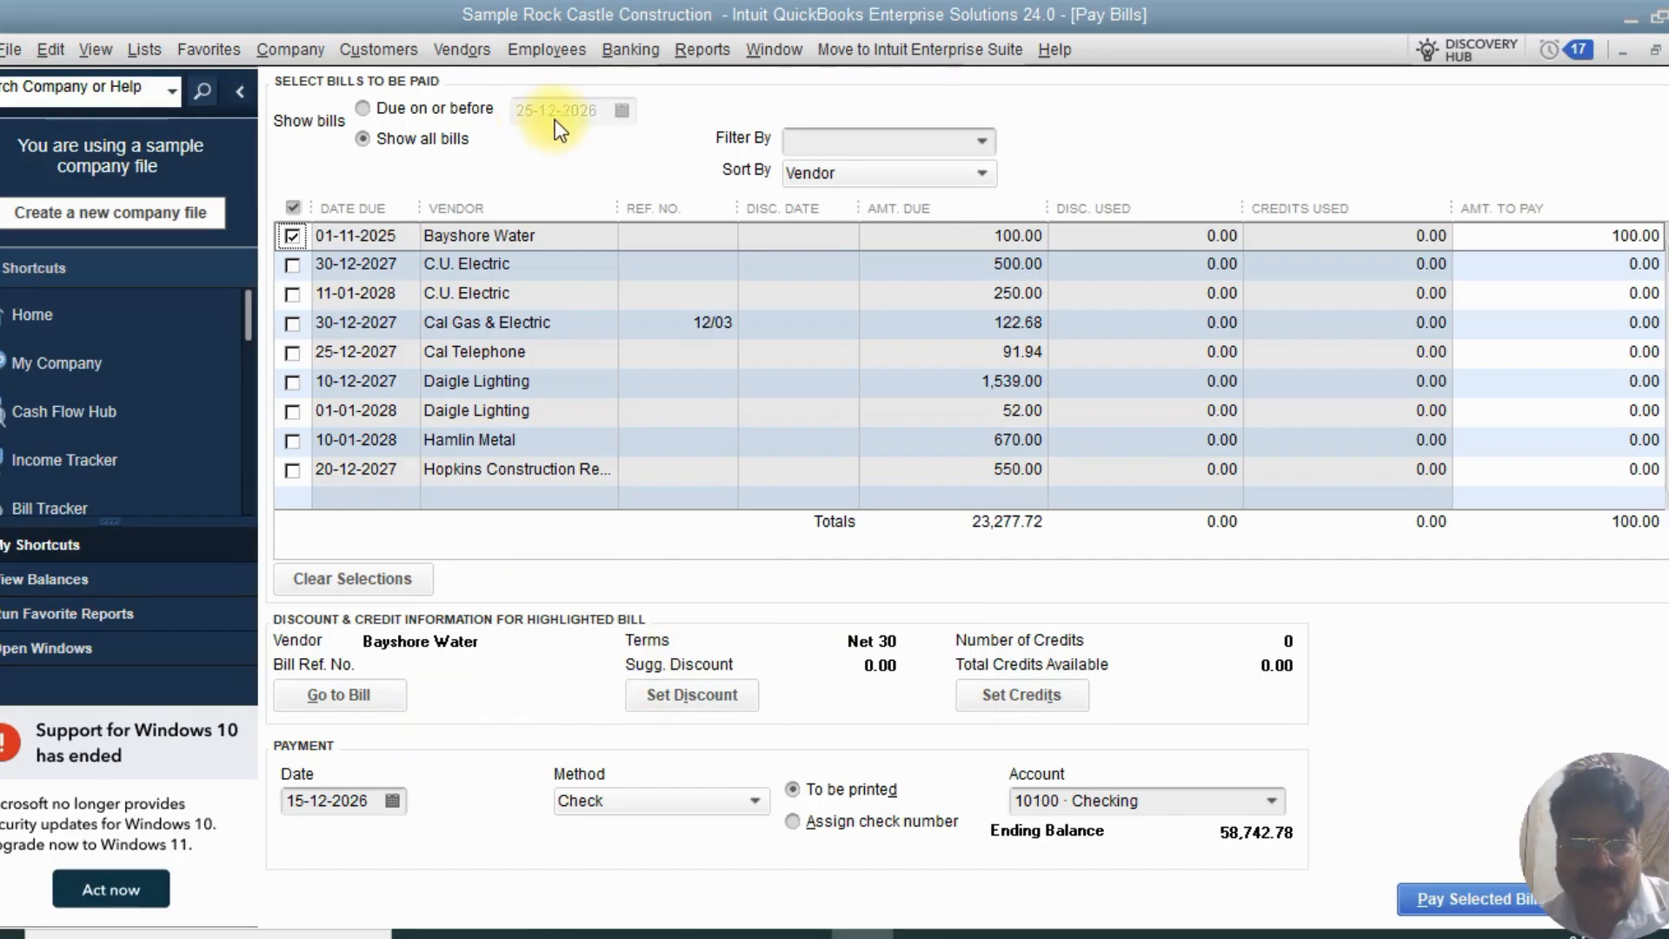
- Try filtering the bills by due date, decline the change to keep the current selection, and look through the other unpaid bills
click(373, 113)
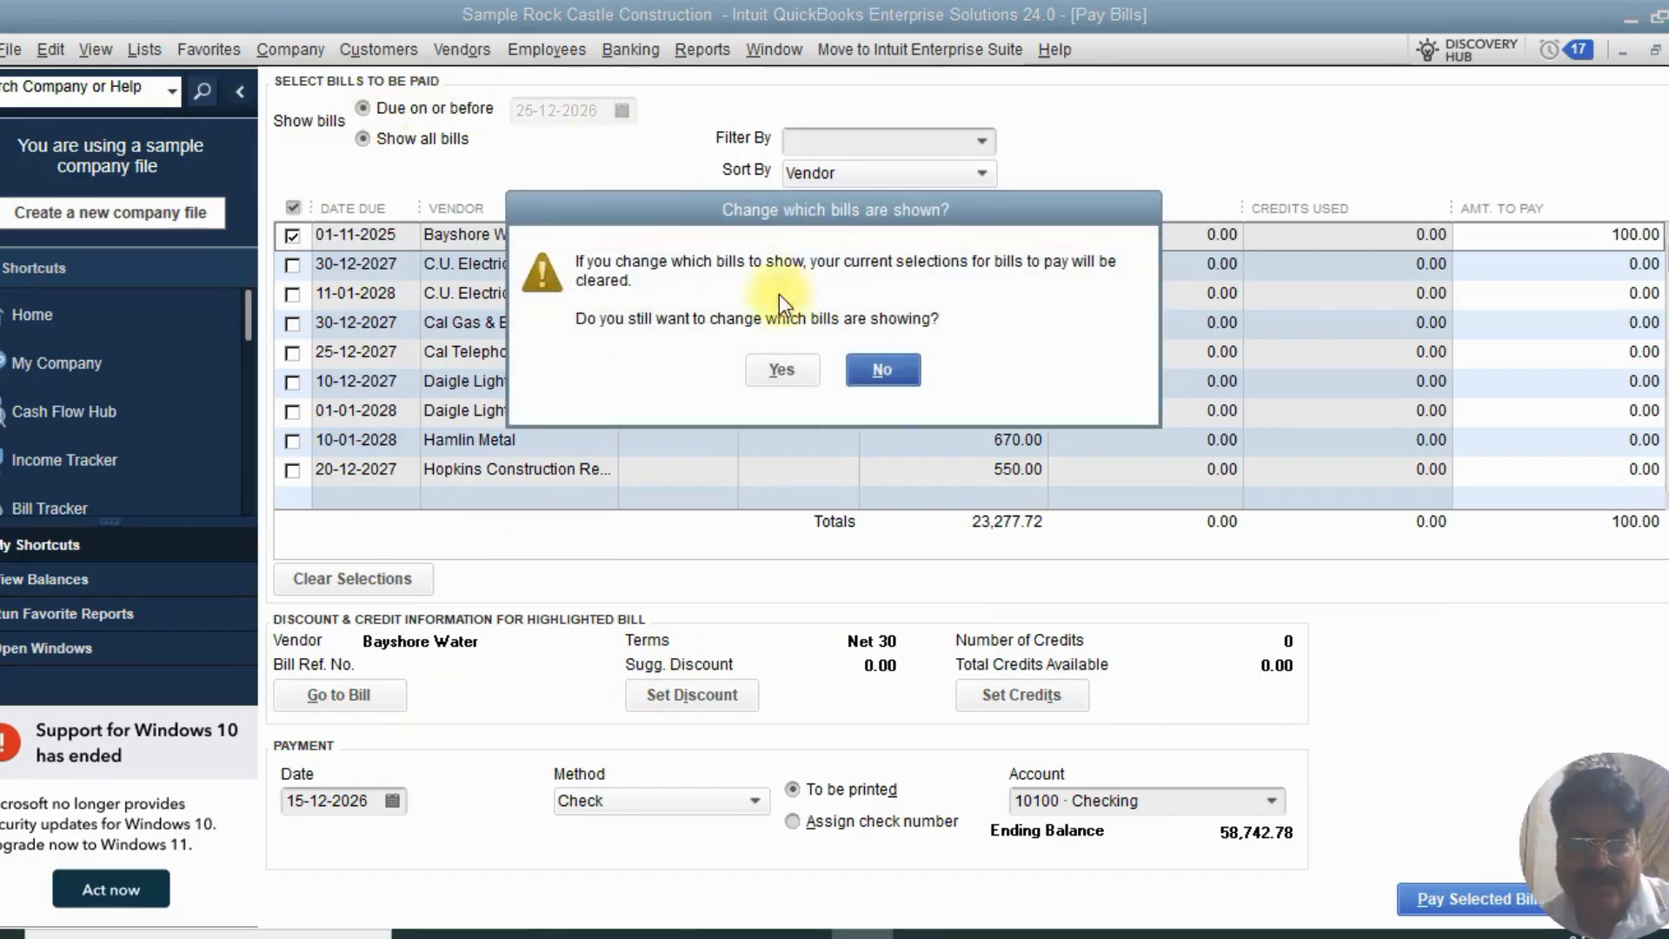
click(898, 383)
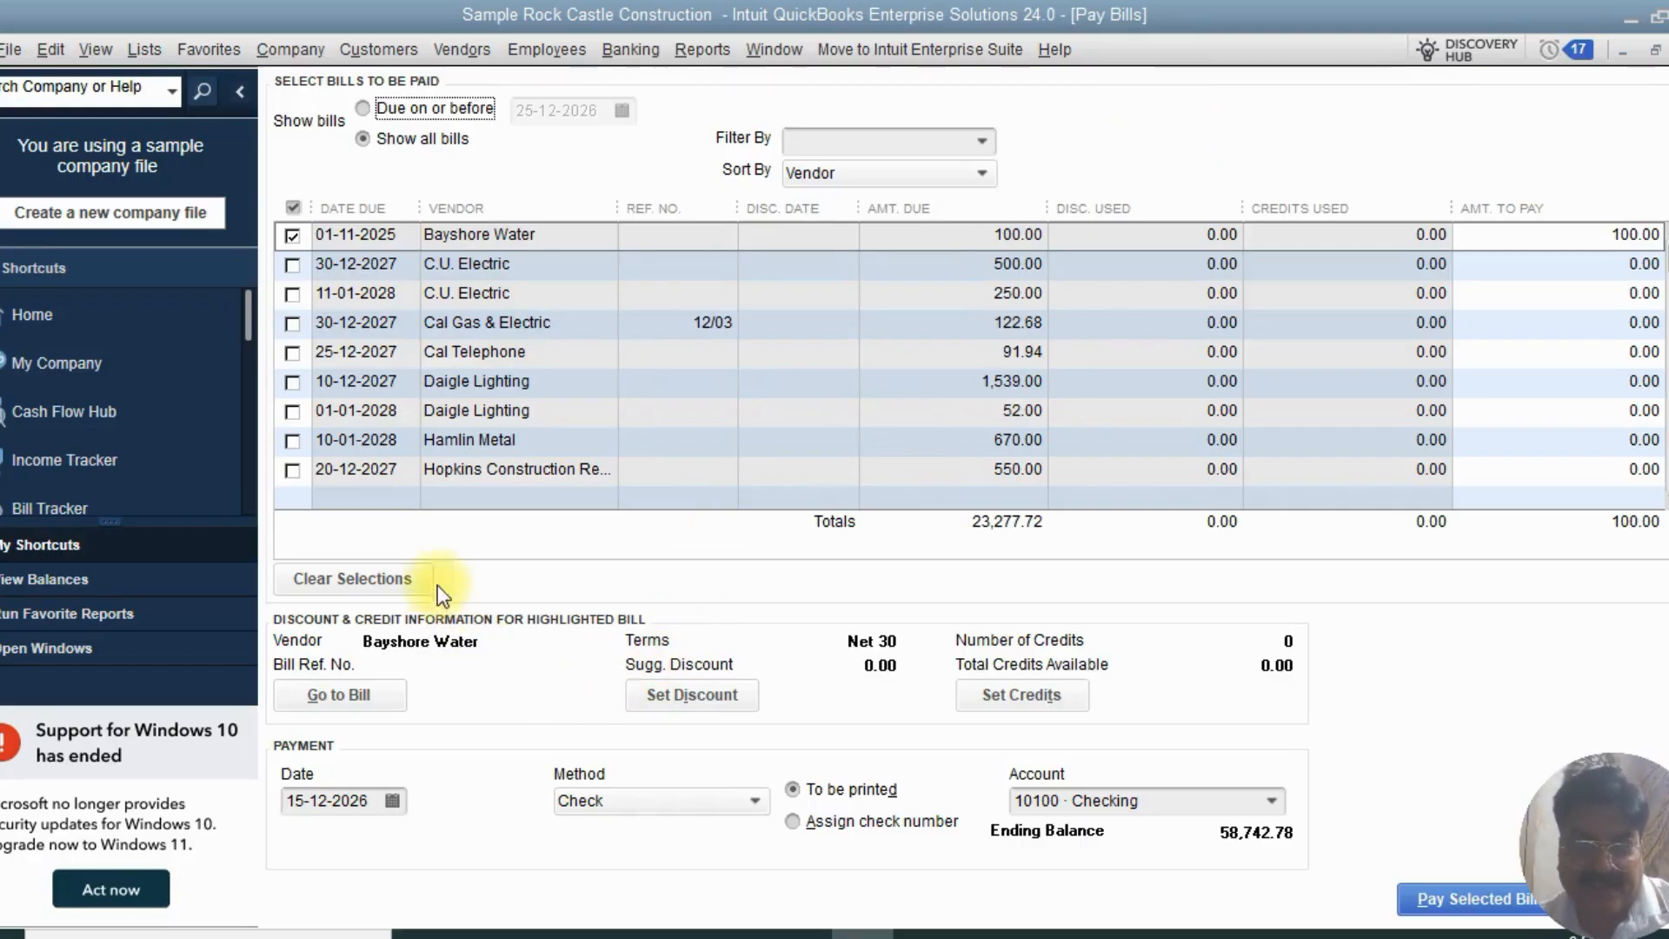
scroll(437, 586, down, 2)
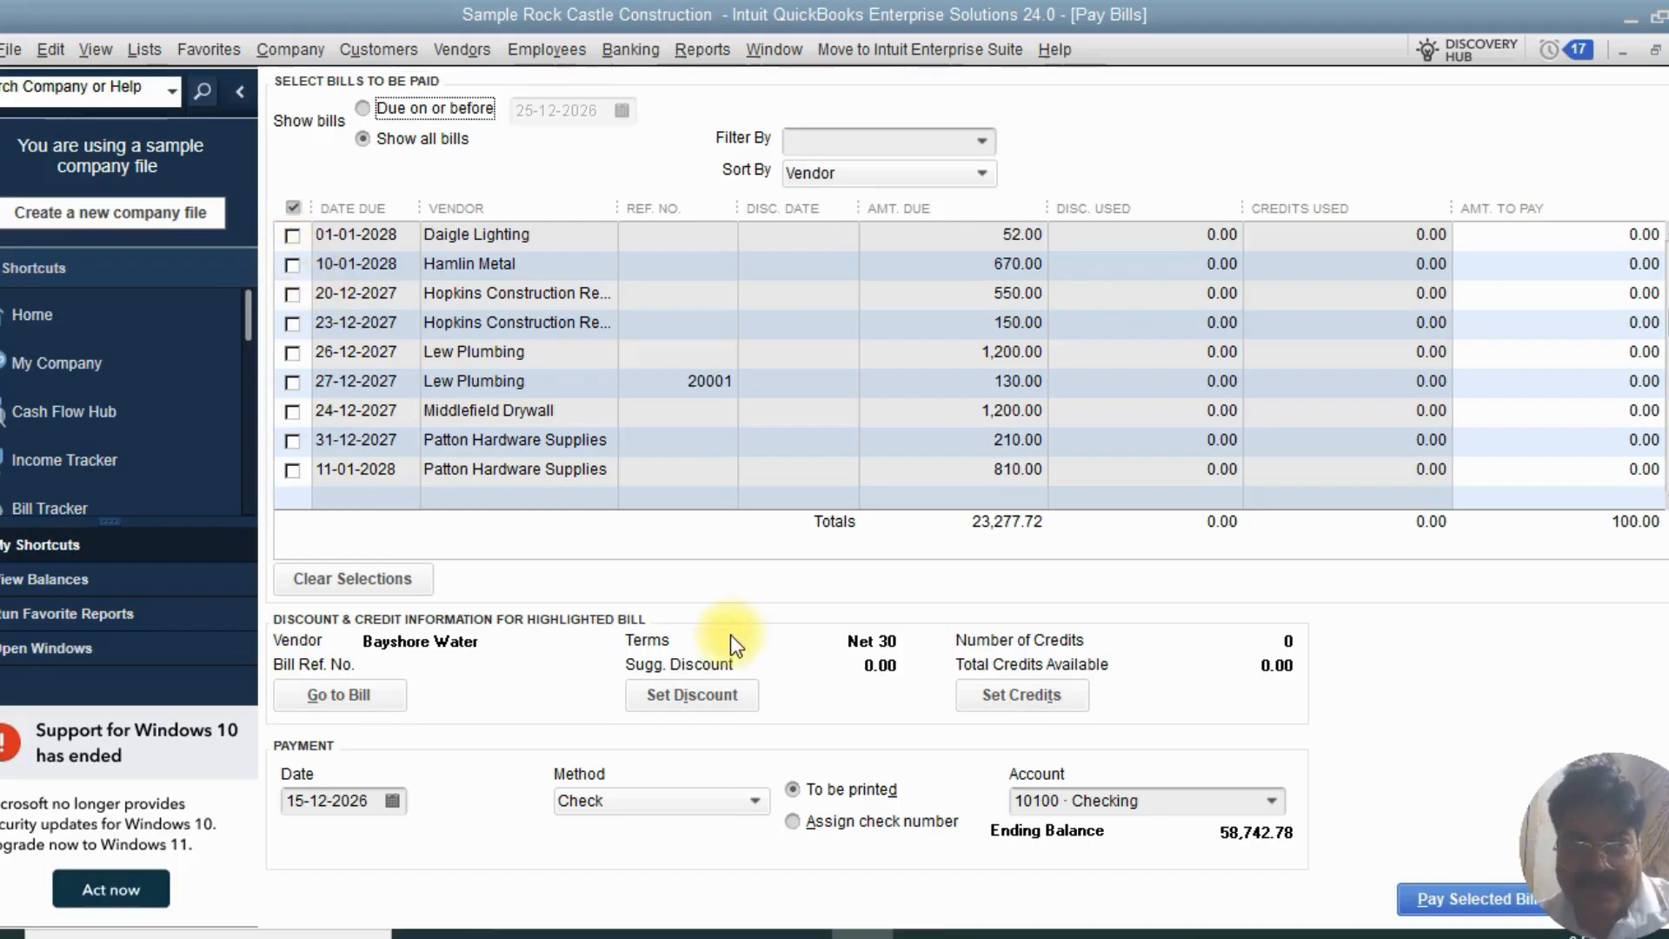
- Look through the payment date calendar and the payment method choices for the selected Bayshore Water bill, keeping both settings as they are
scroll(986, 483, up, 2)
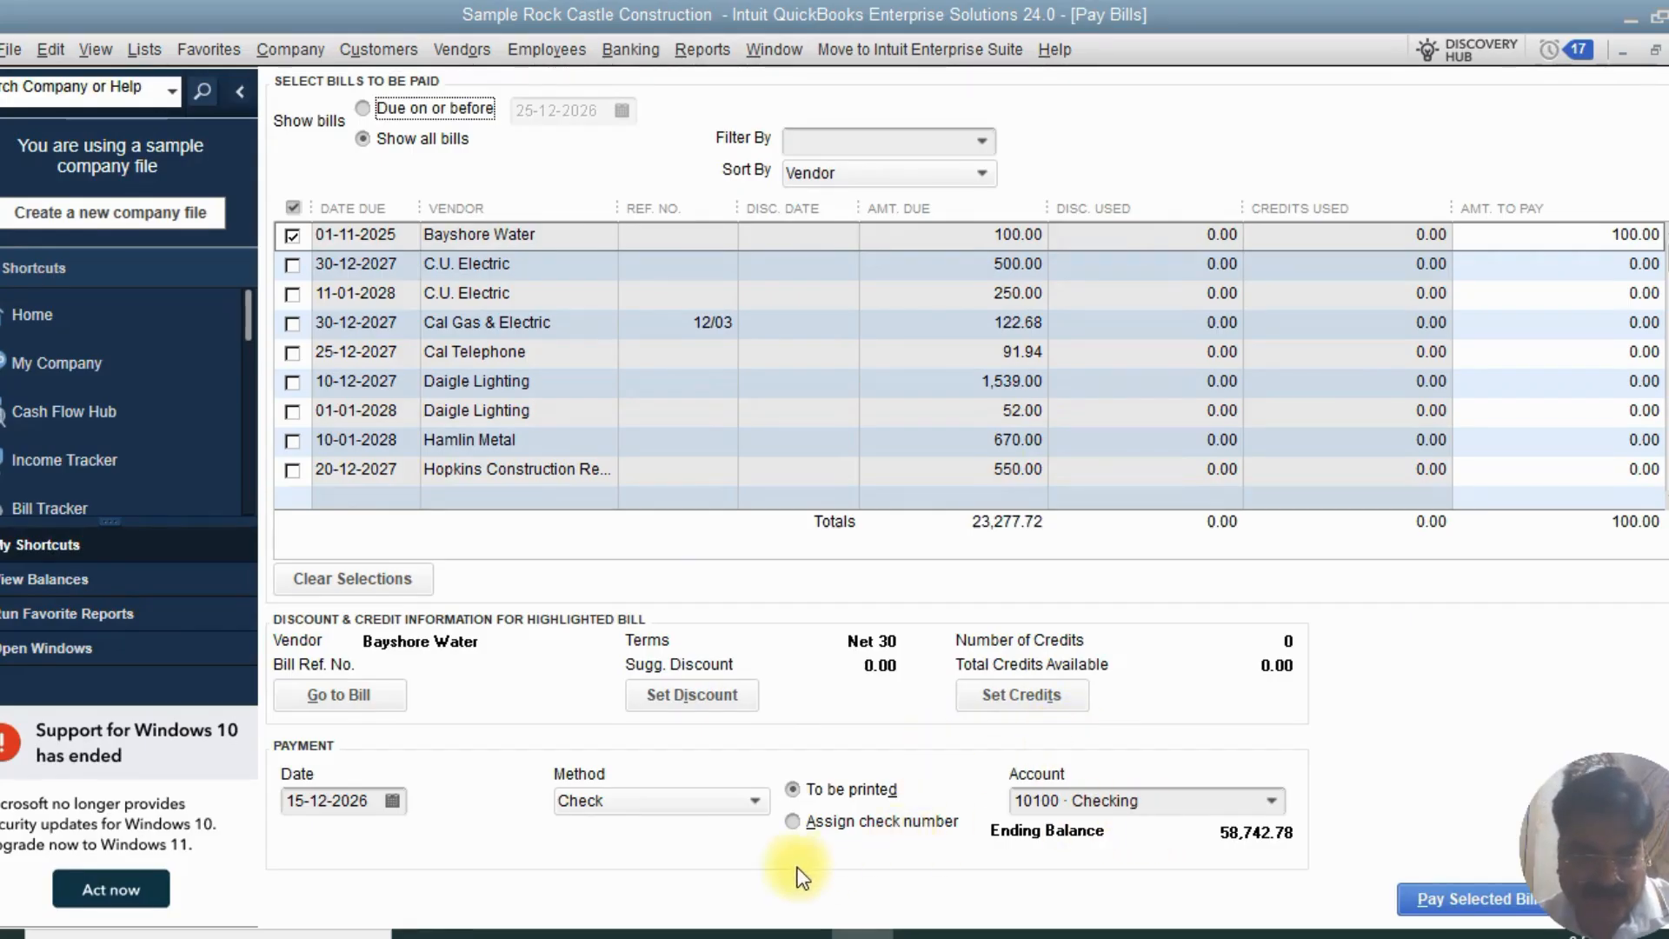
click(393, 800)
click(310, 721)
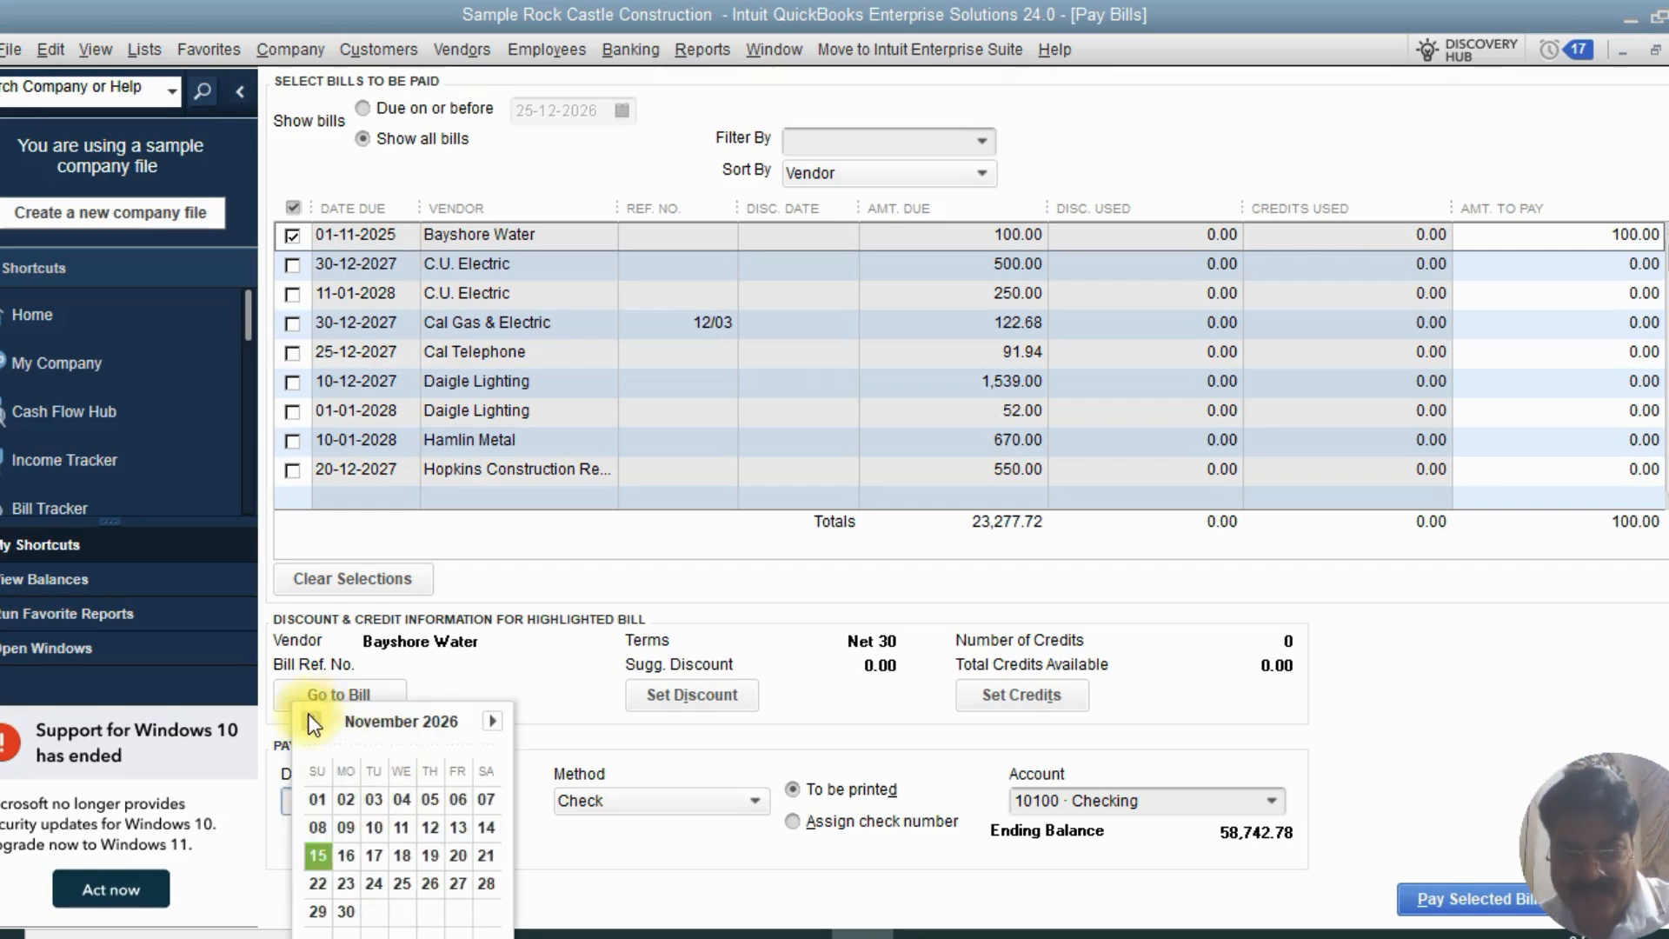
click(311, 721)
click(310, 721)
click(311, 720)
click(310, 721)
click(311, 721)
click(311, 721)
click(515, 765)
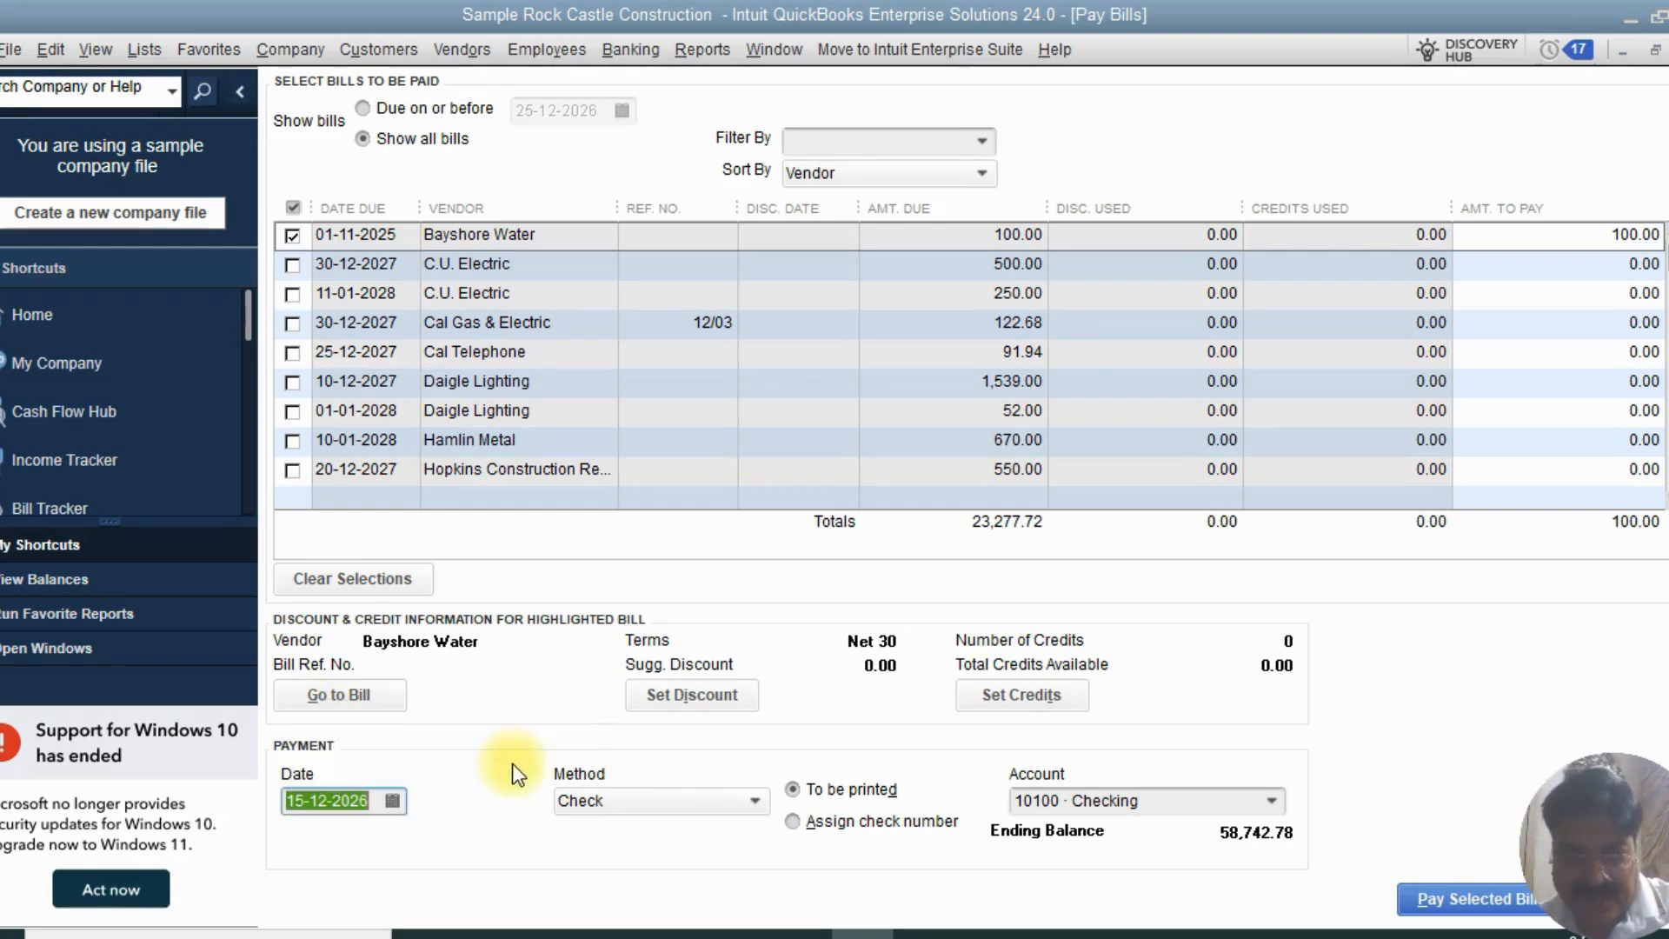
click(757, 801)
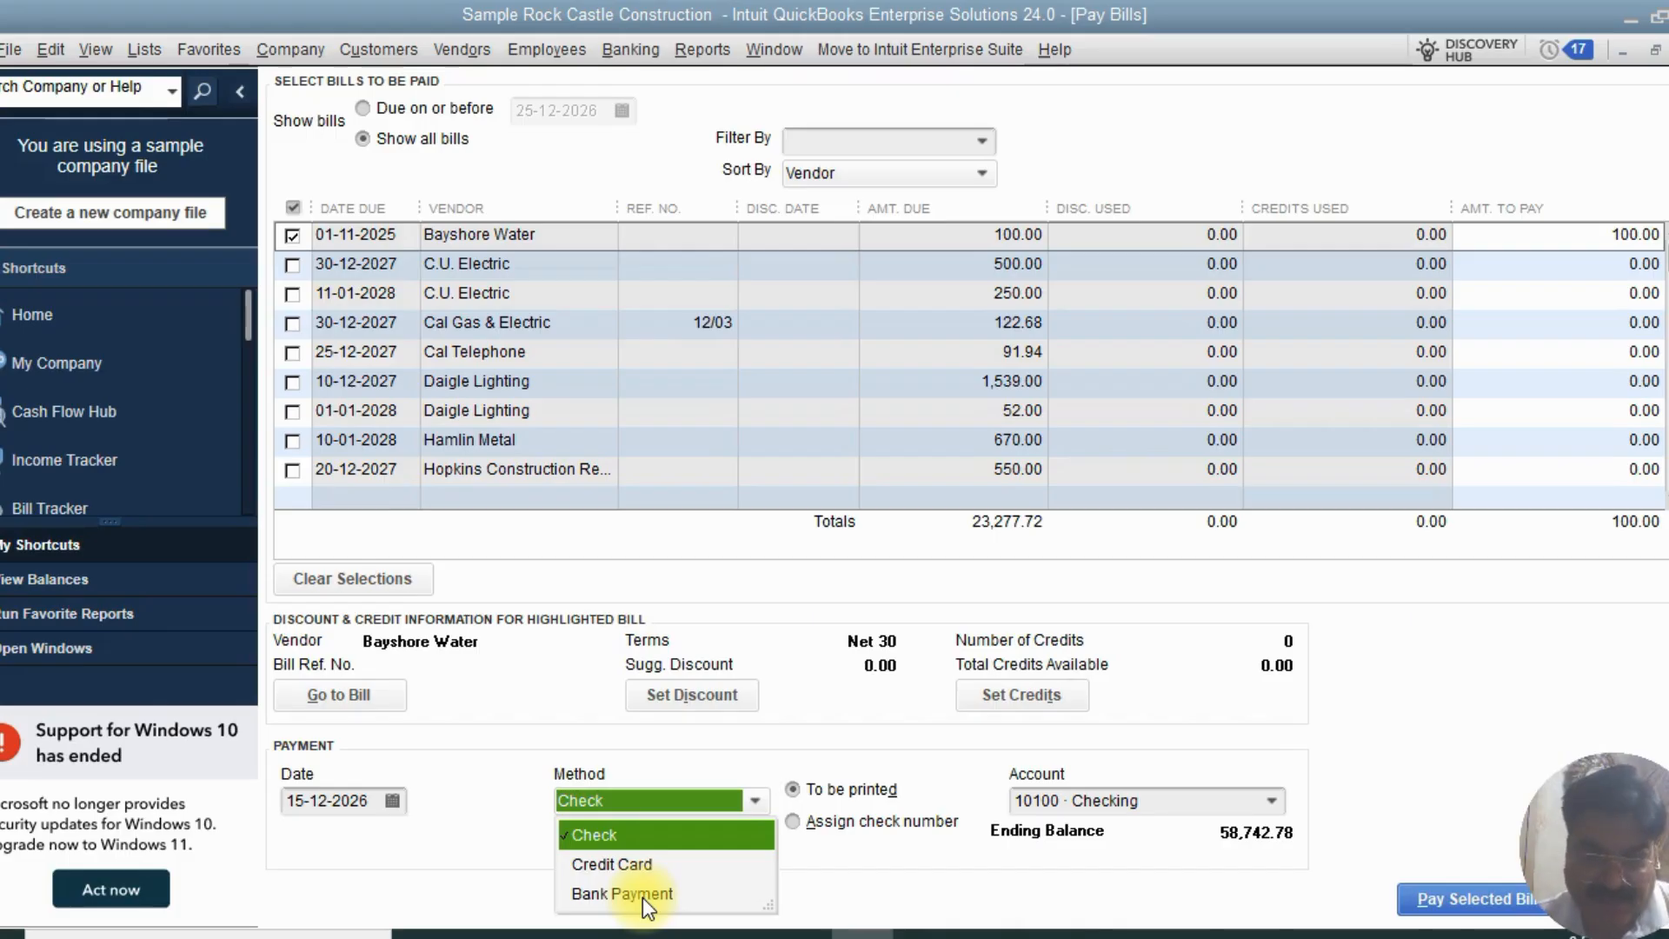
click(823, 881)
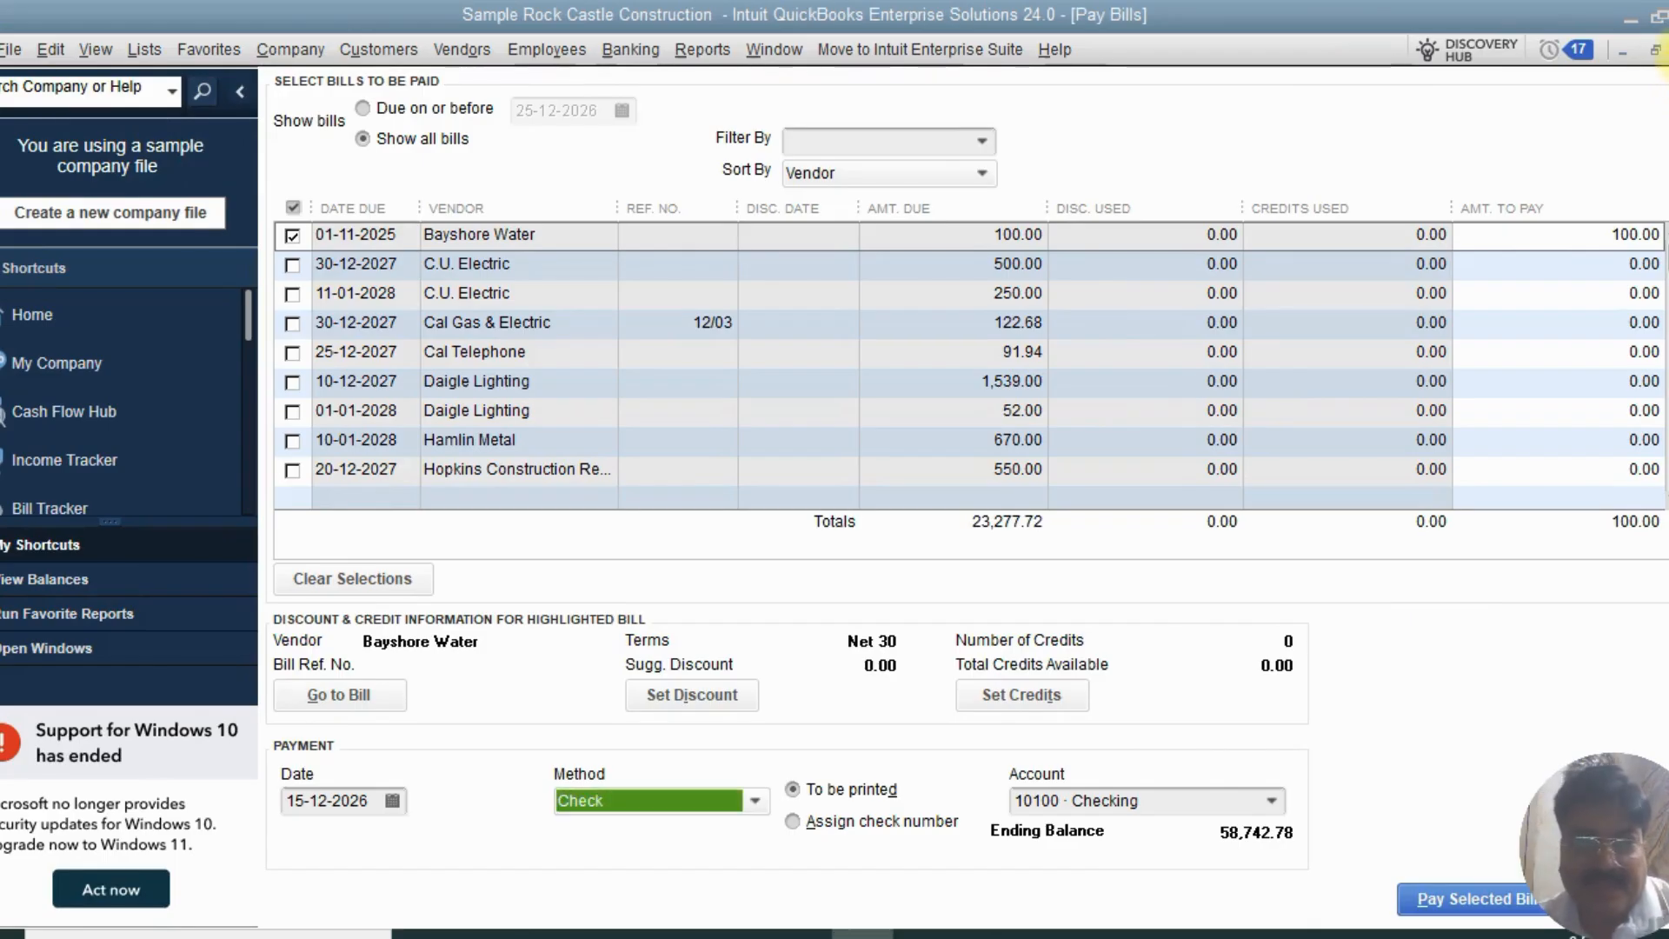
- Leave Pay Bills without recording the payment, and look at the transaction categories in the Vendor Center
click(1668, 53)
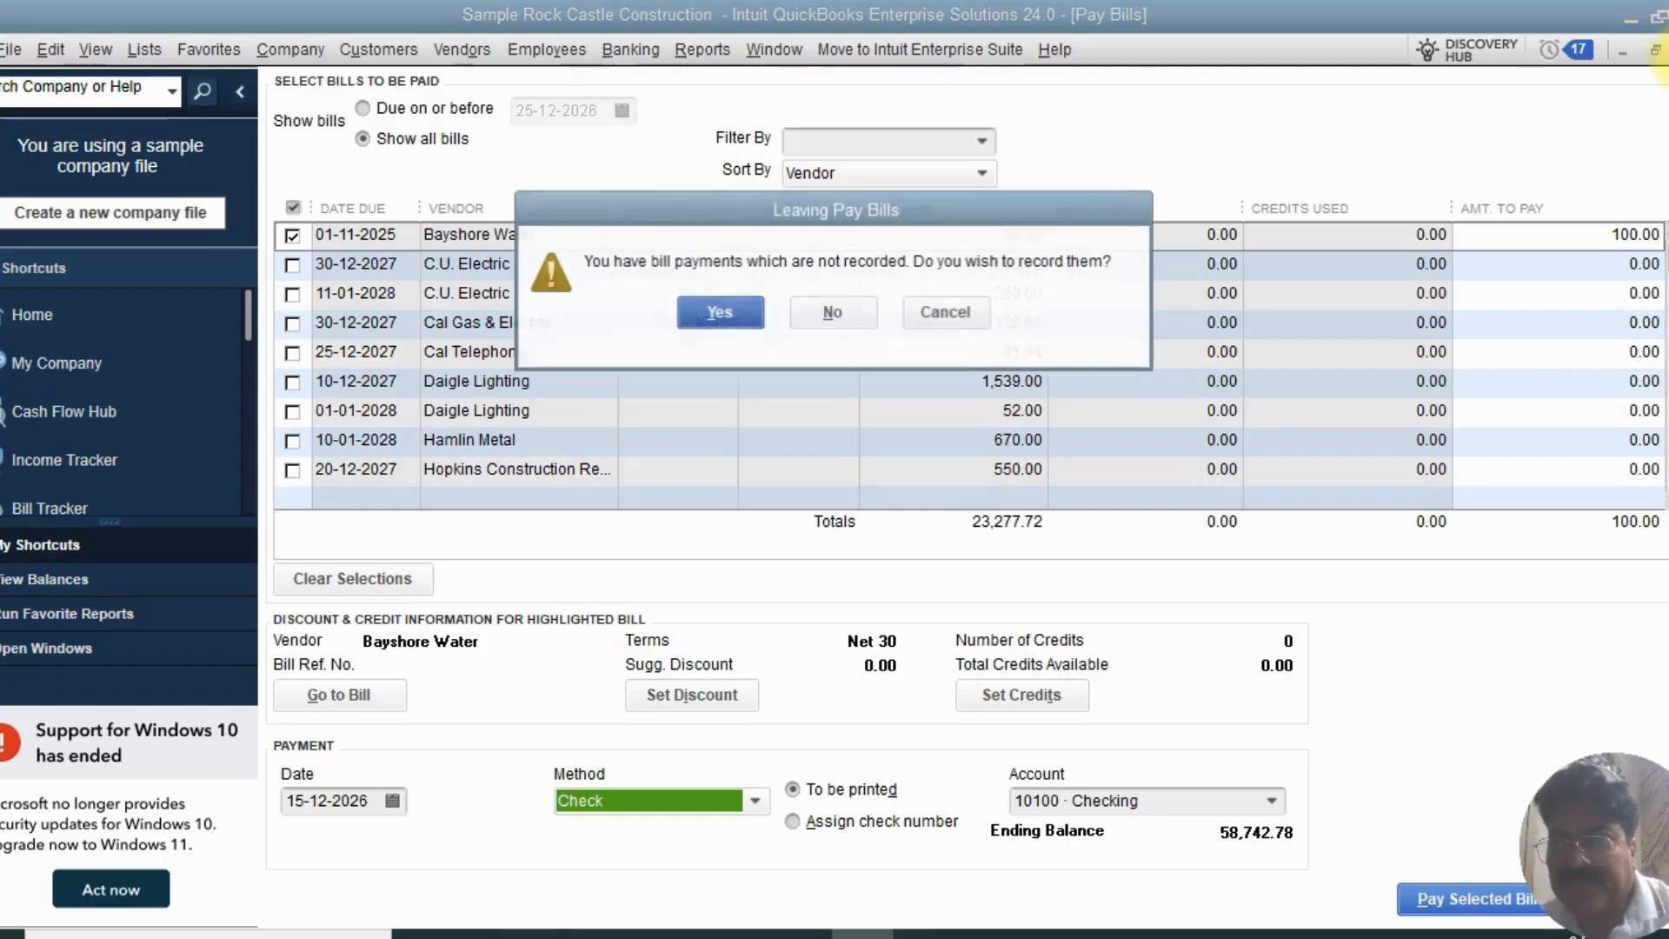
click(835, 315)
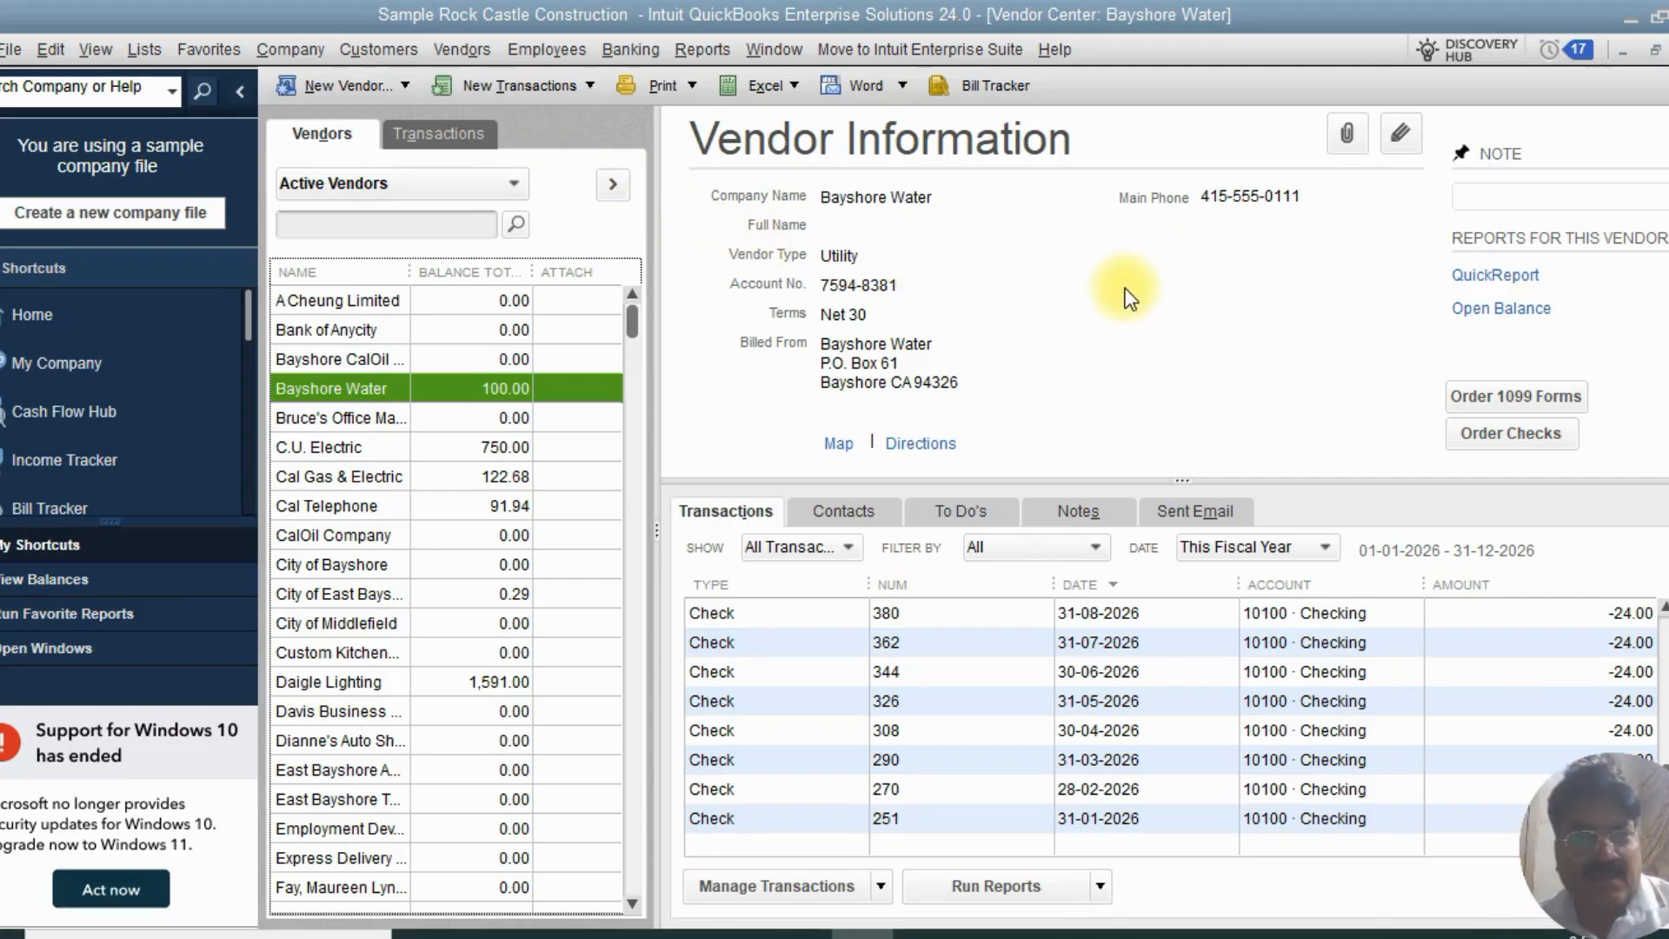
click(463, 133)
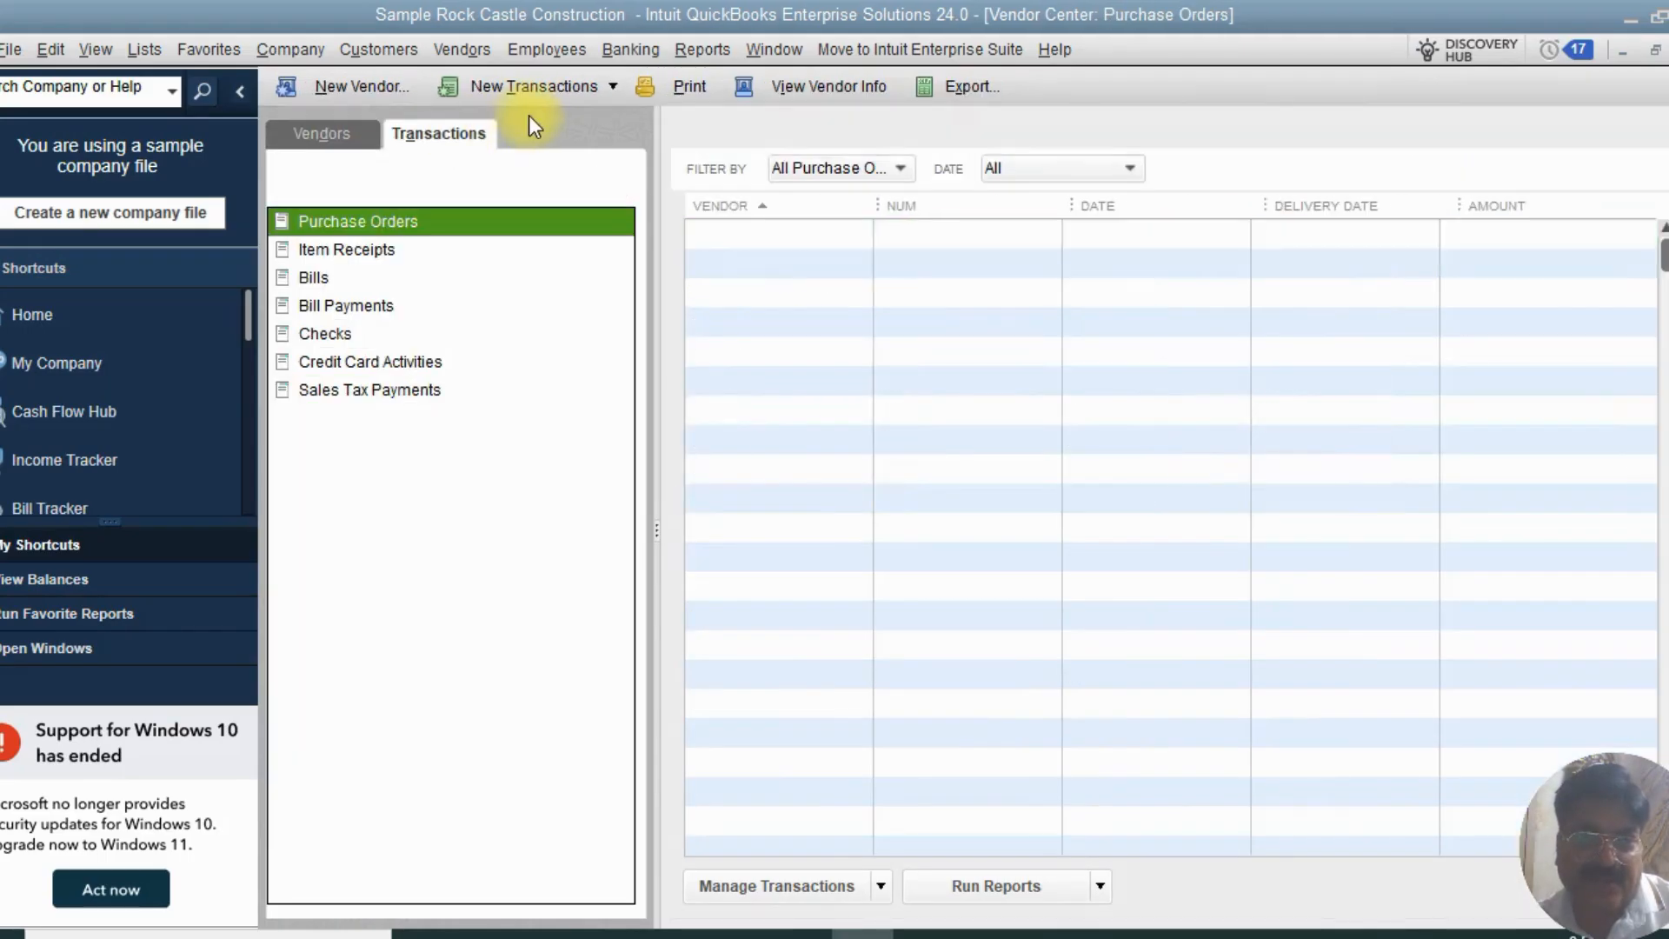
click(328, 136)
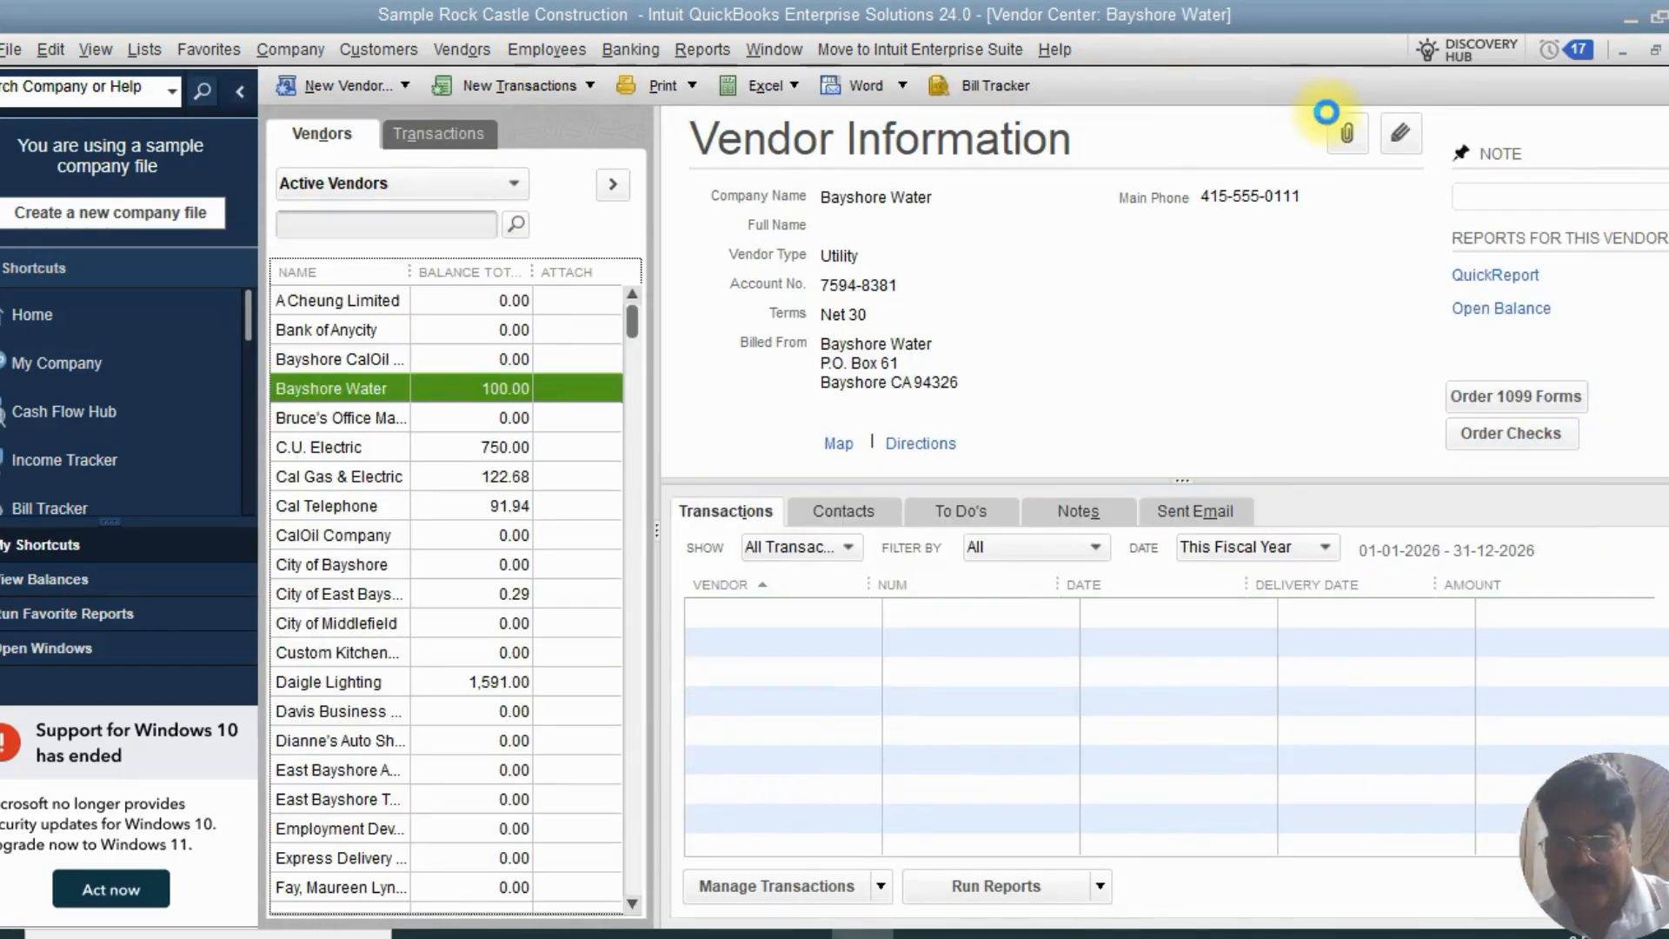
- Open the 10100 Checking register from the Chart of Accounts and compare its one-line display with the two-line display
click(149, 55)
click(175, 84)
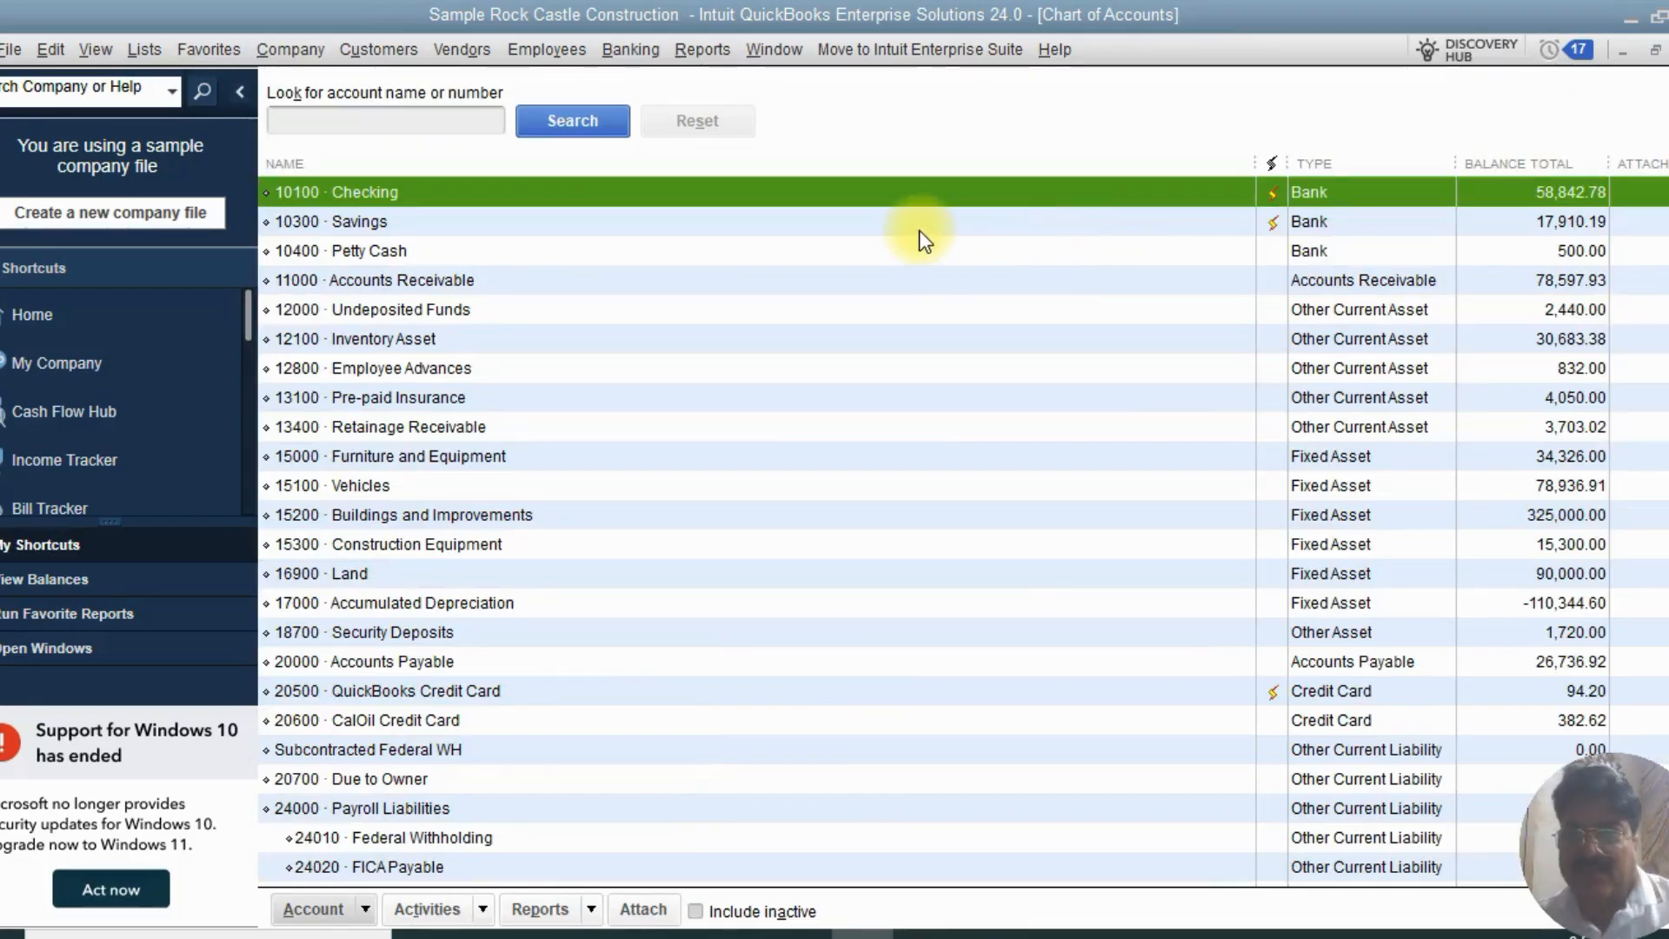
double_click(589, 191)
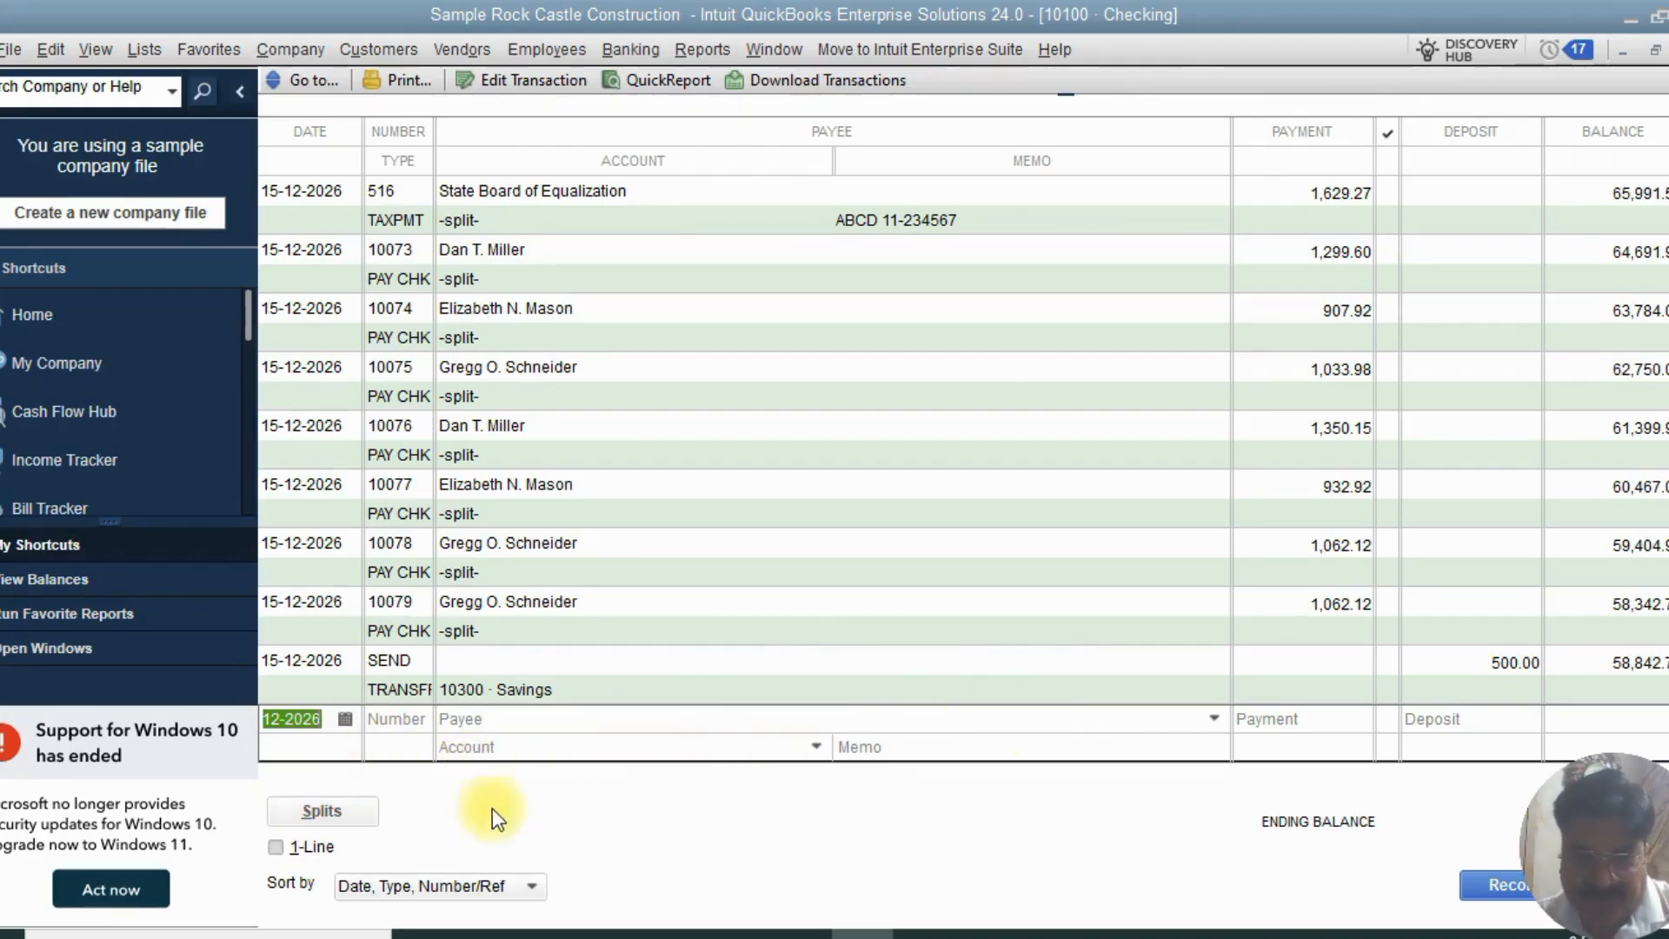
click(276, 847)
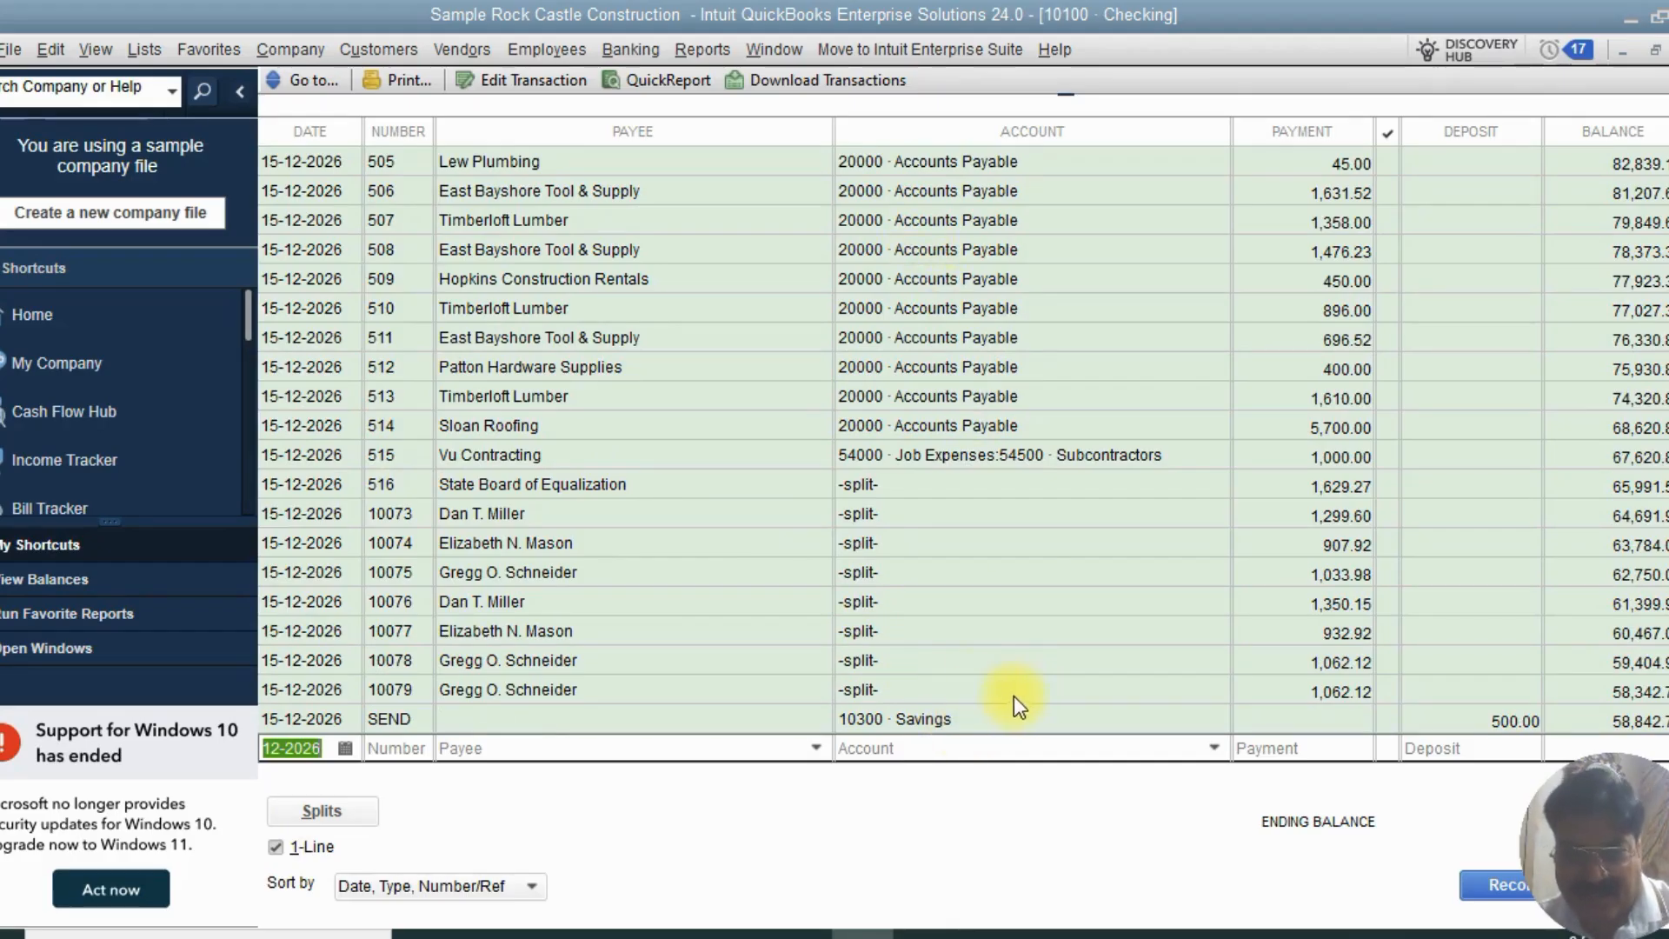
click(275, 850)
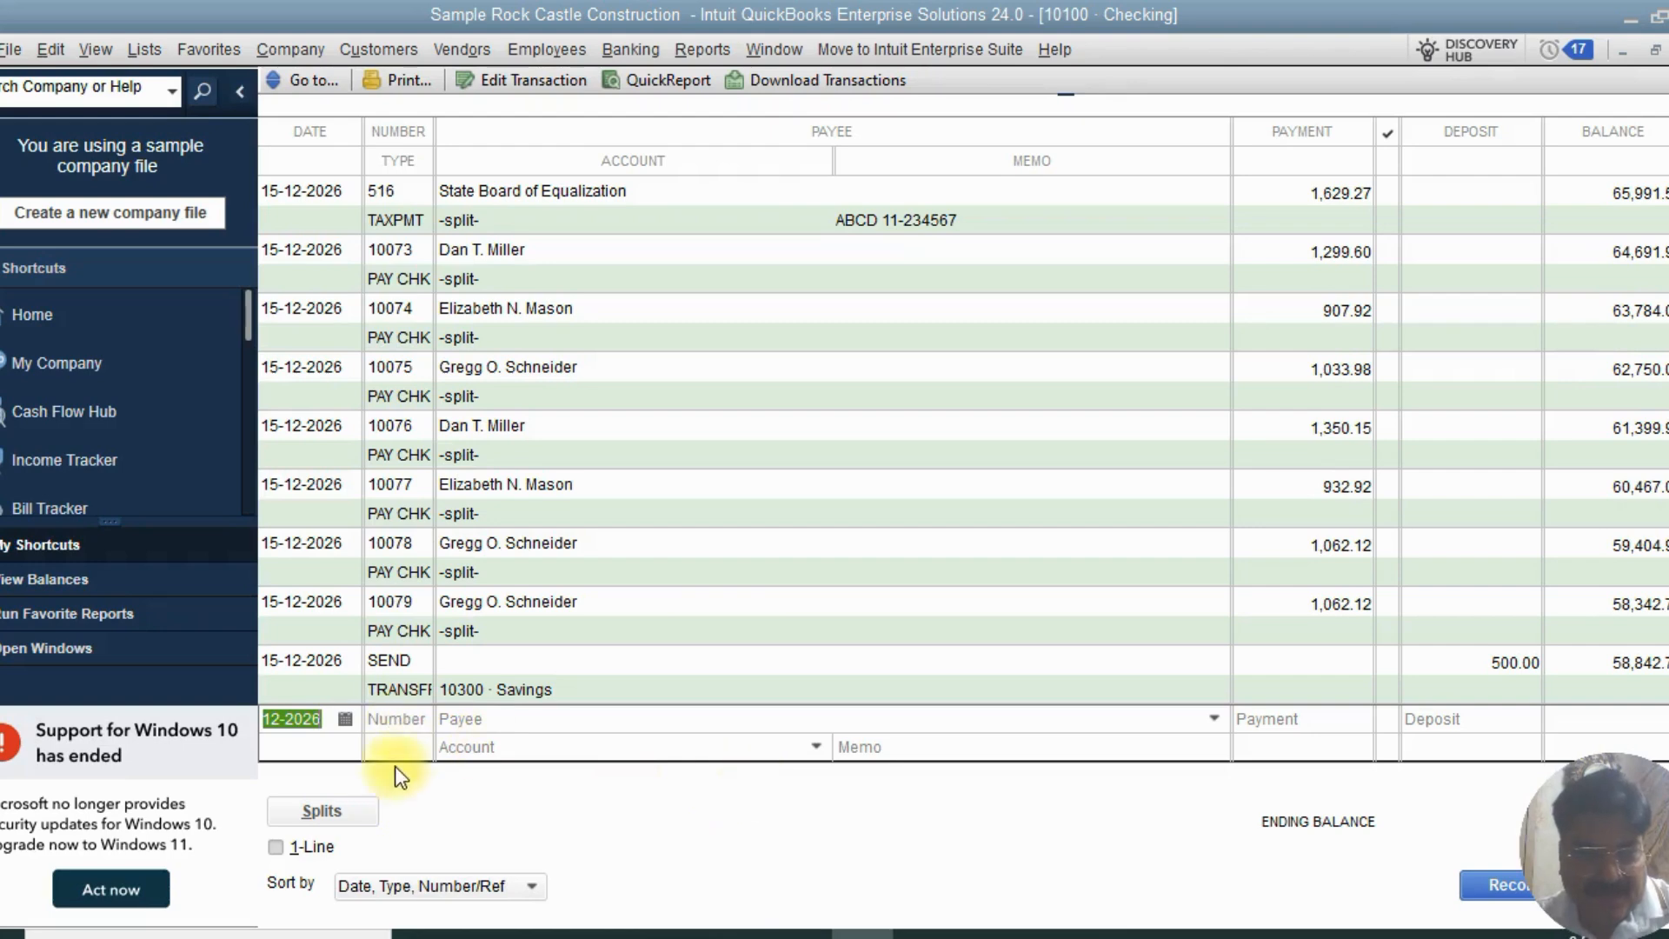
- Set the date of the new entry in the Checking register to 16-10-2025
click(346, 723)
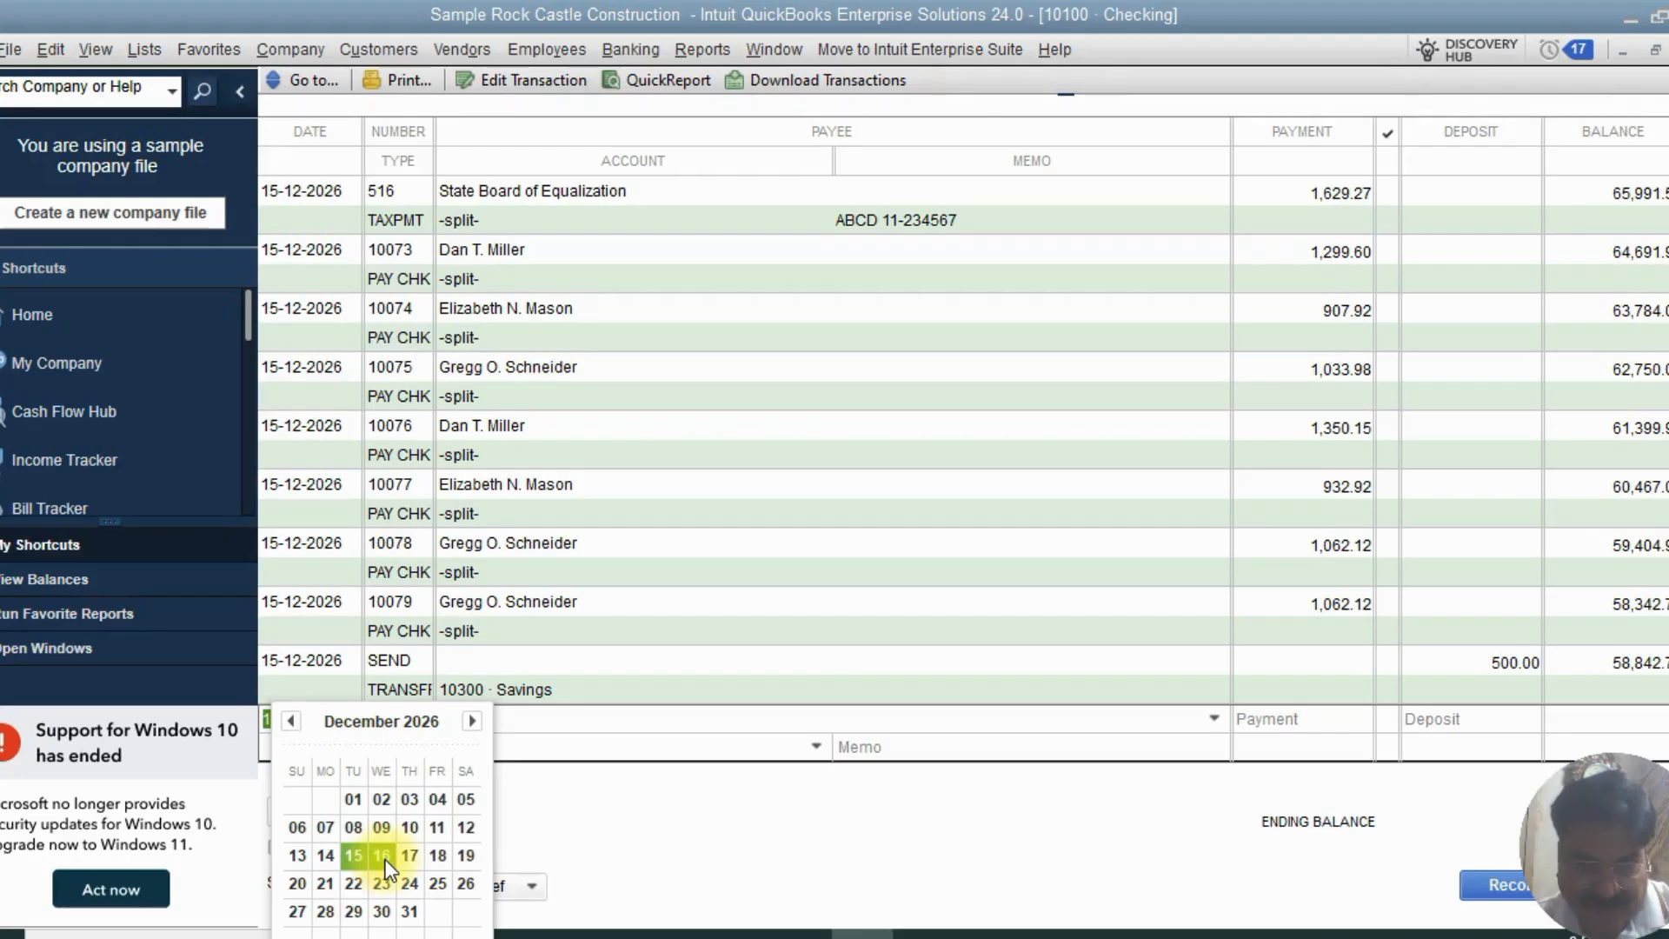
click(382, 856)
click(339, 718)
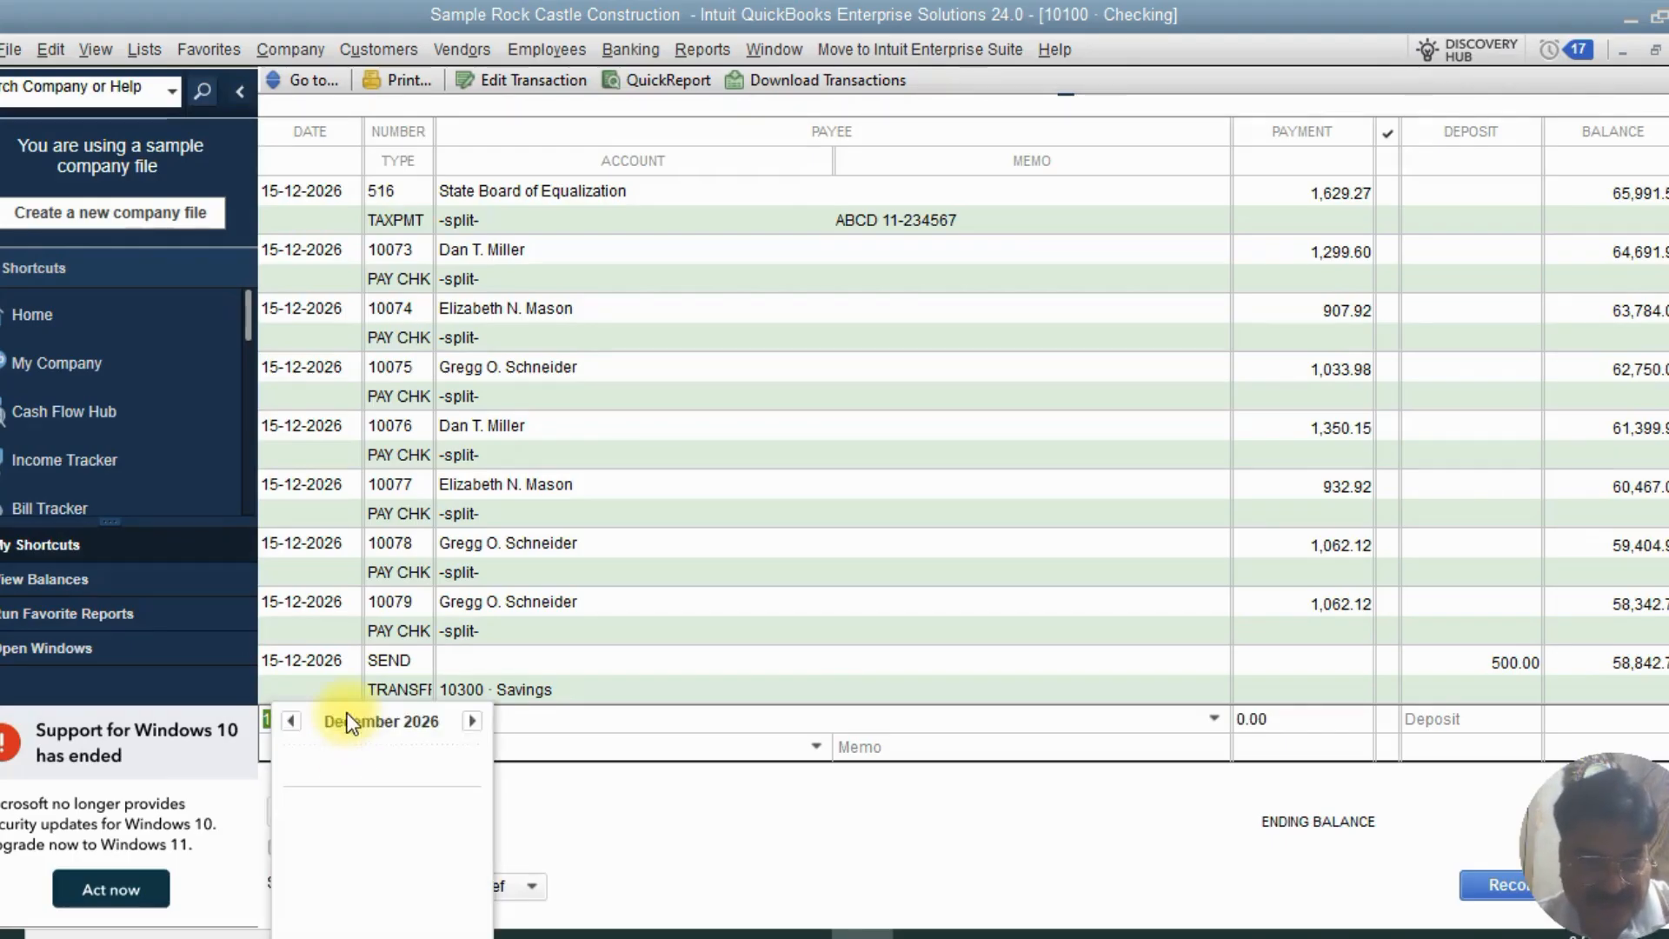
click(290, 721)
click(290, 722)
click(290, 722)
click(291, 722)
click(290, 722)
click(291, 722)
click(291, 722)
click(290, 722)
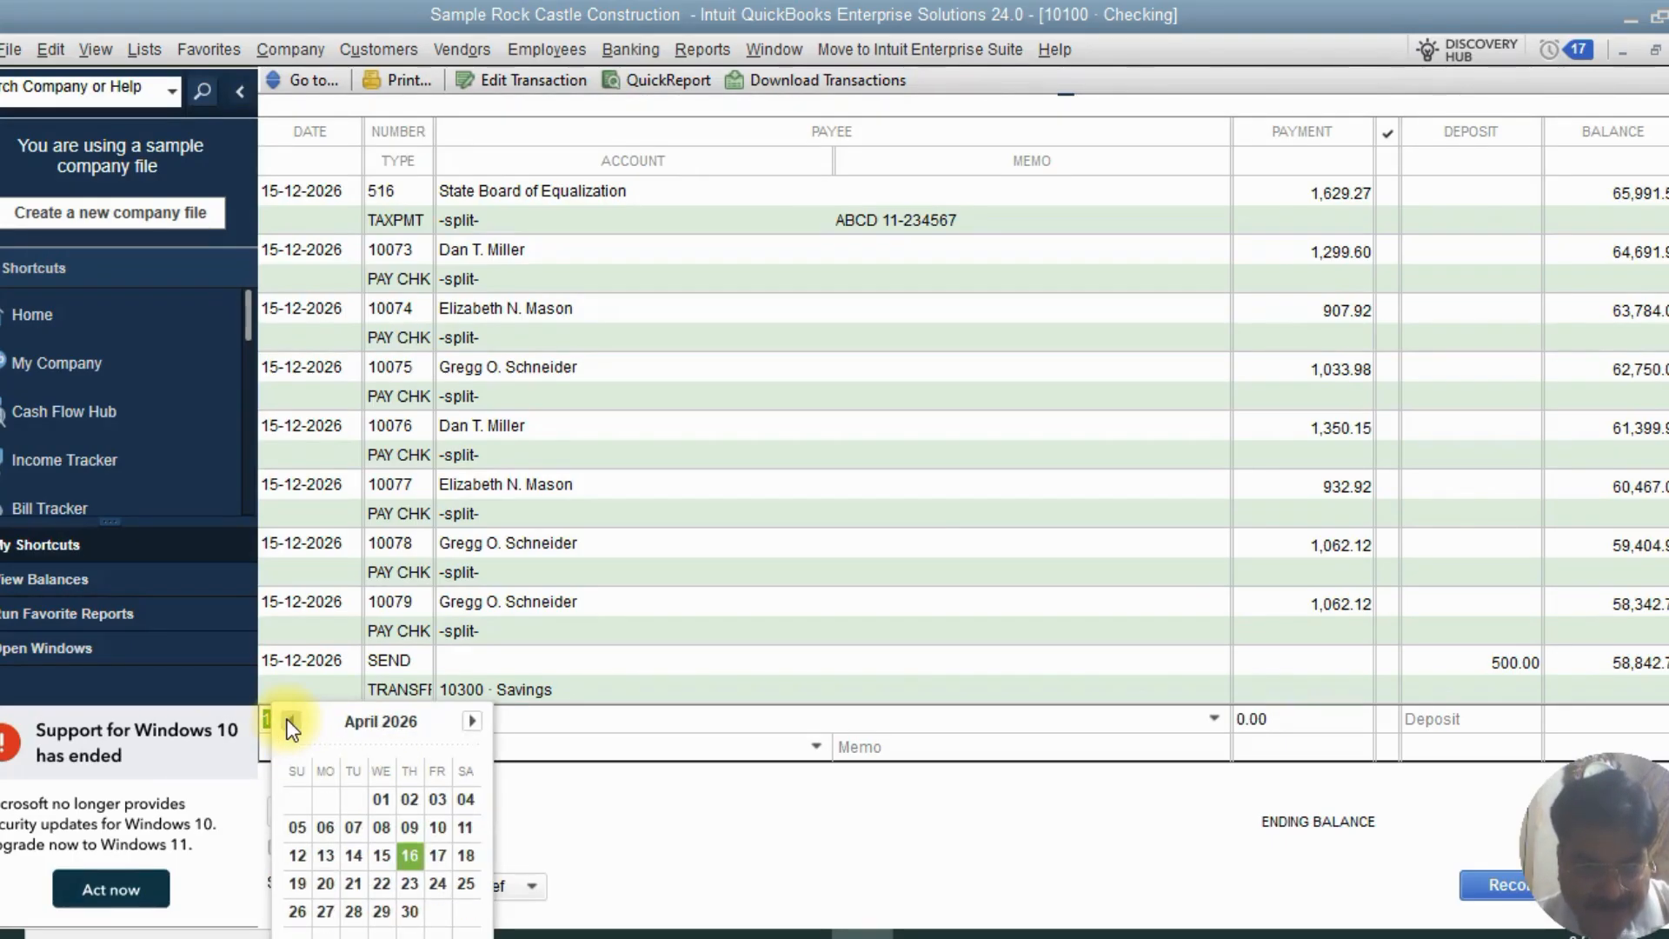
click(291, 722)
click(290, 722)
click(290, 721)
click(290, 722)
click(290, 722)
click(290, 722)
click(290, 722)
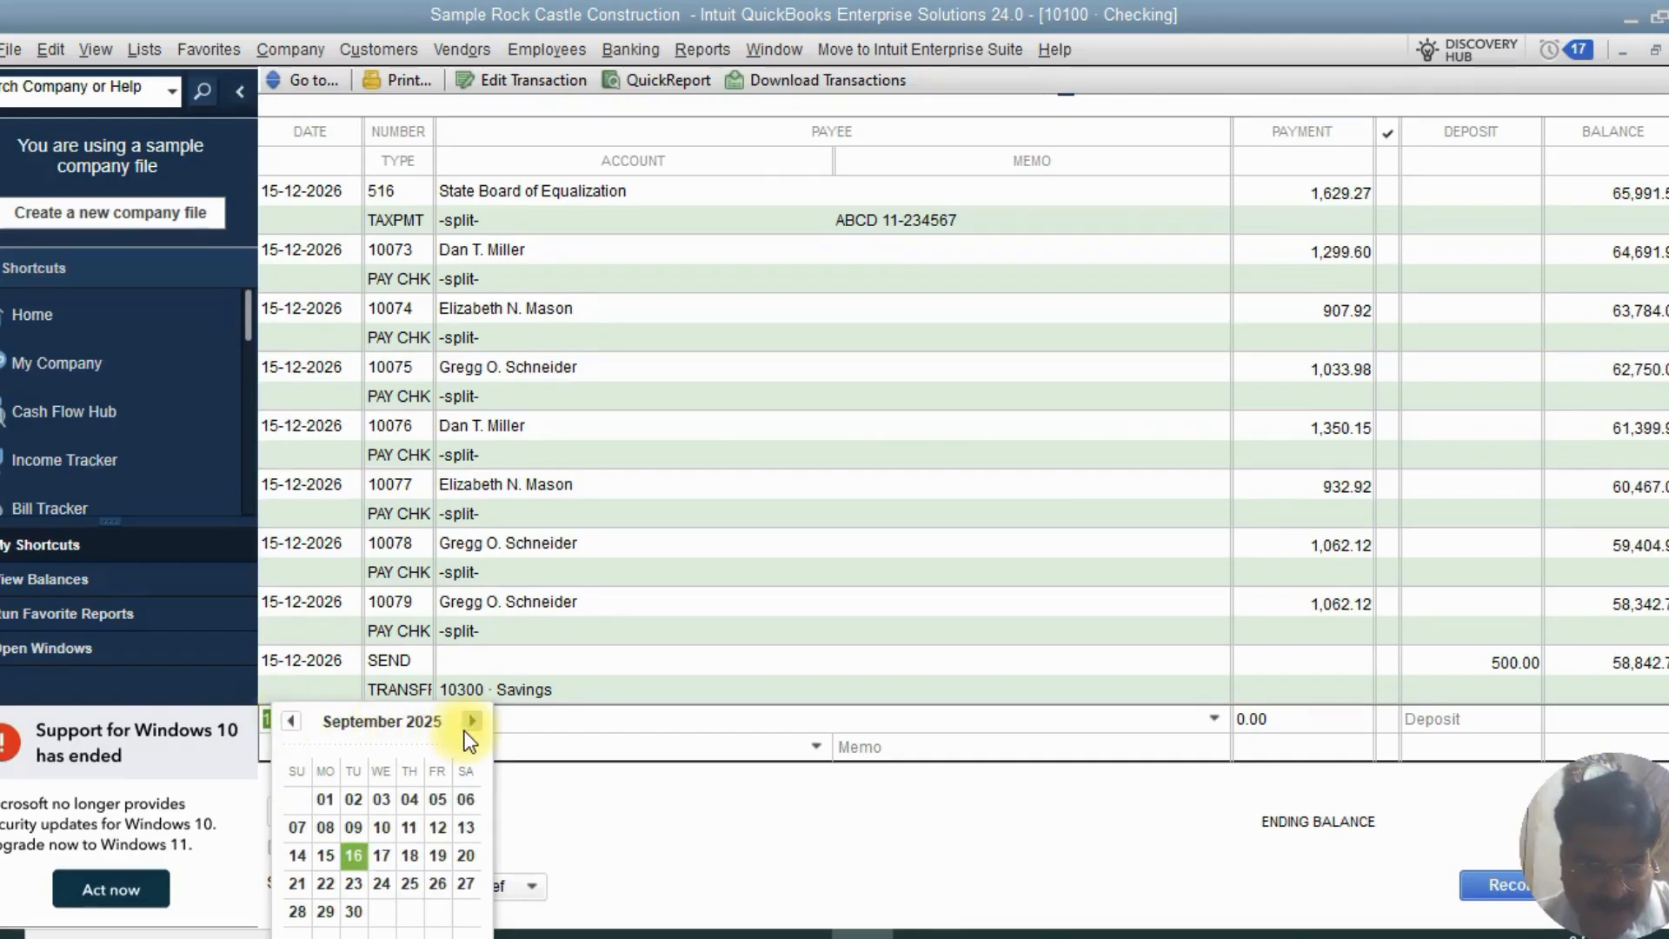
click(468, 729)
click(468, 729)
click(299, 718)
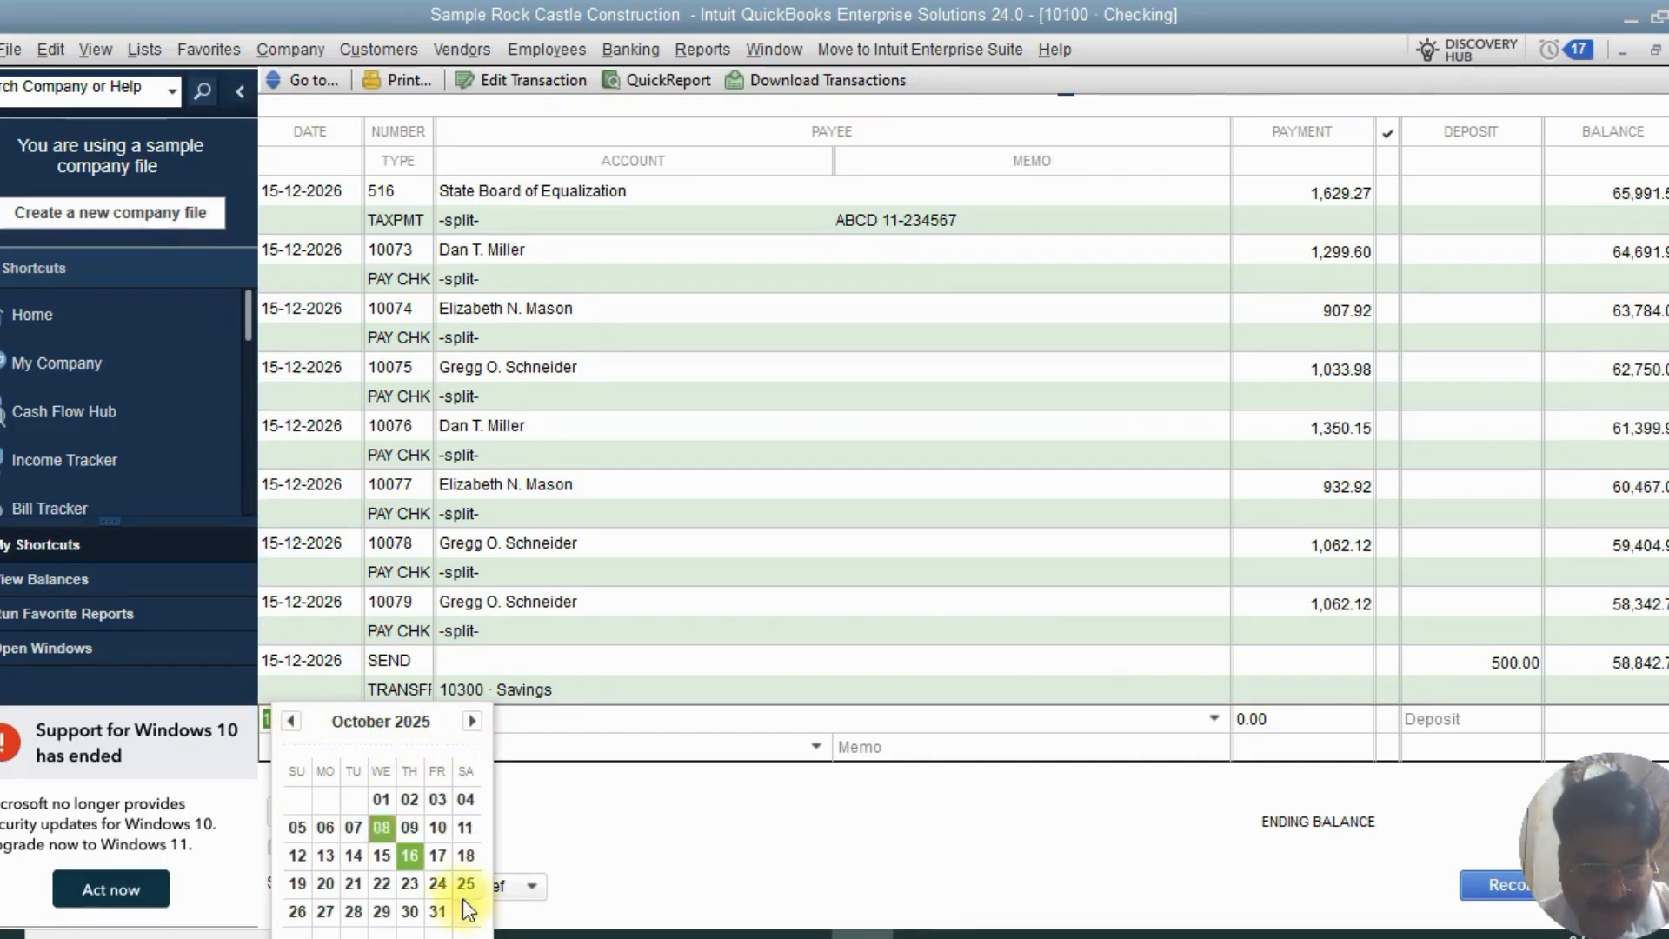
click(410, 858)
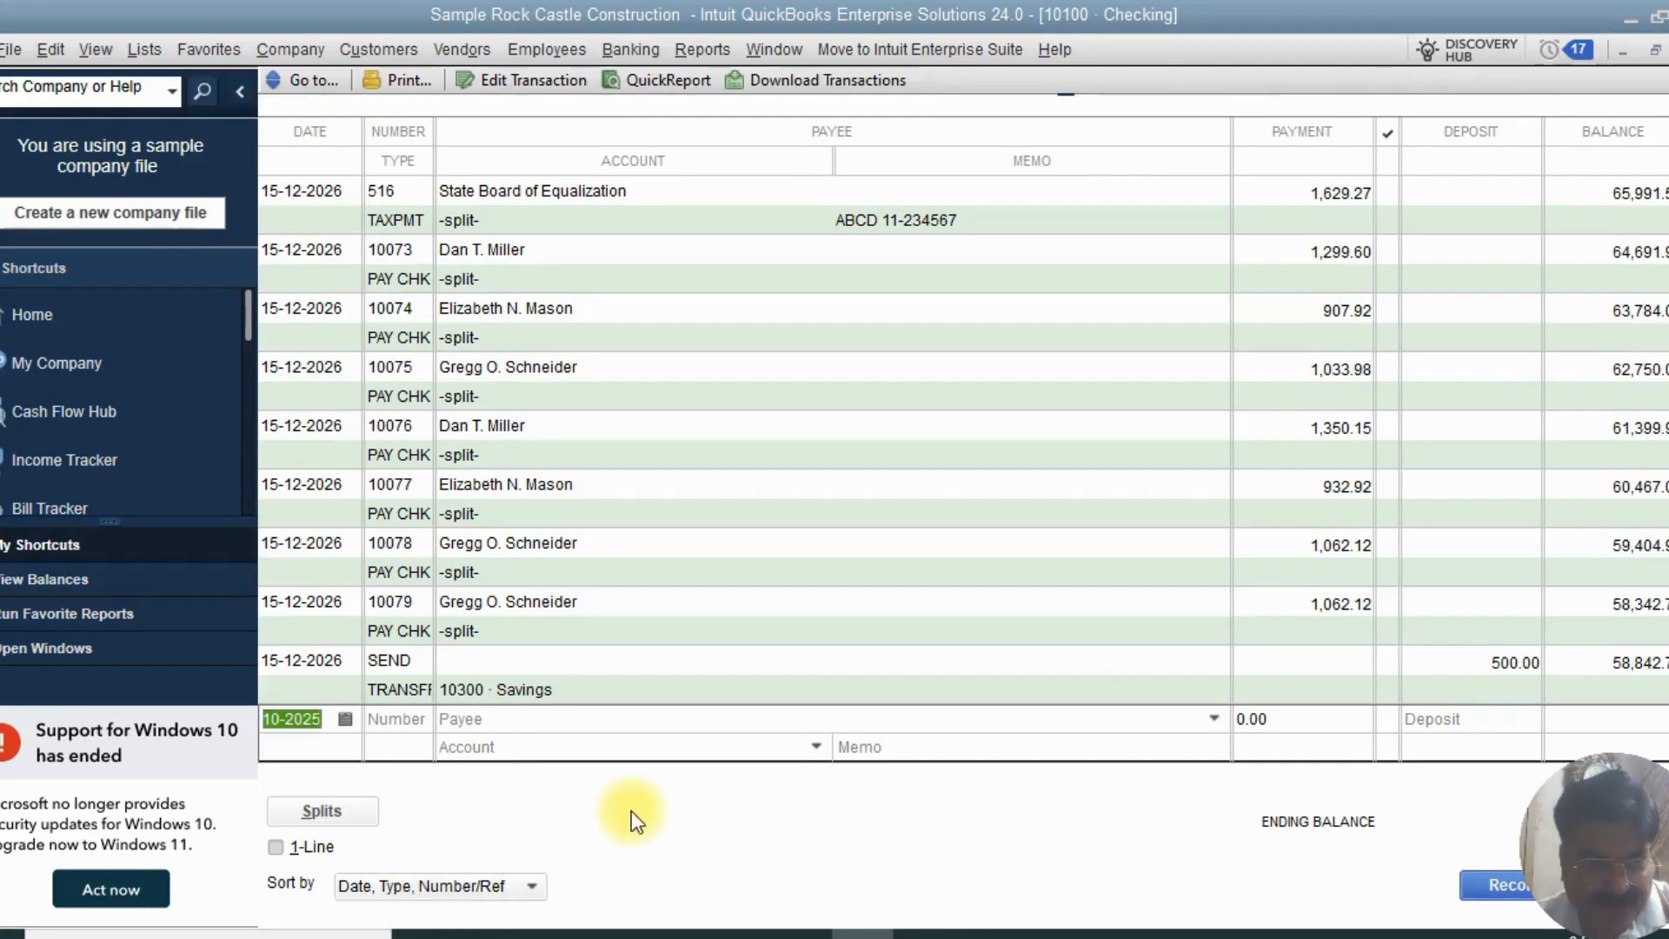
- Enter 400 as the number of the new register entry
click(402, 726)
text(496)
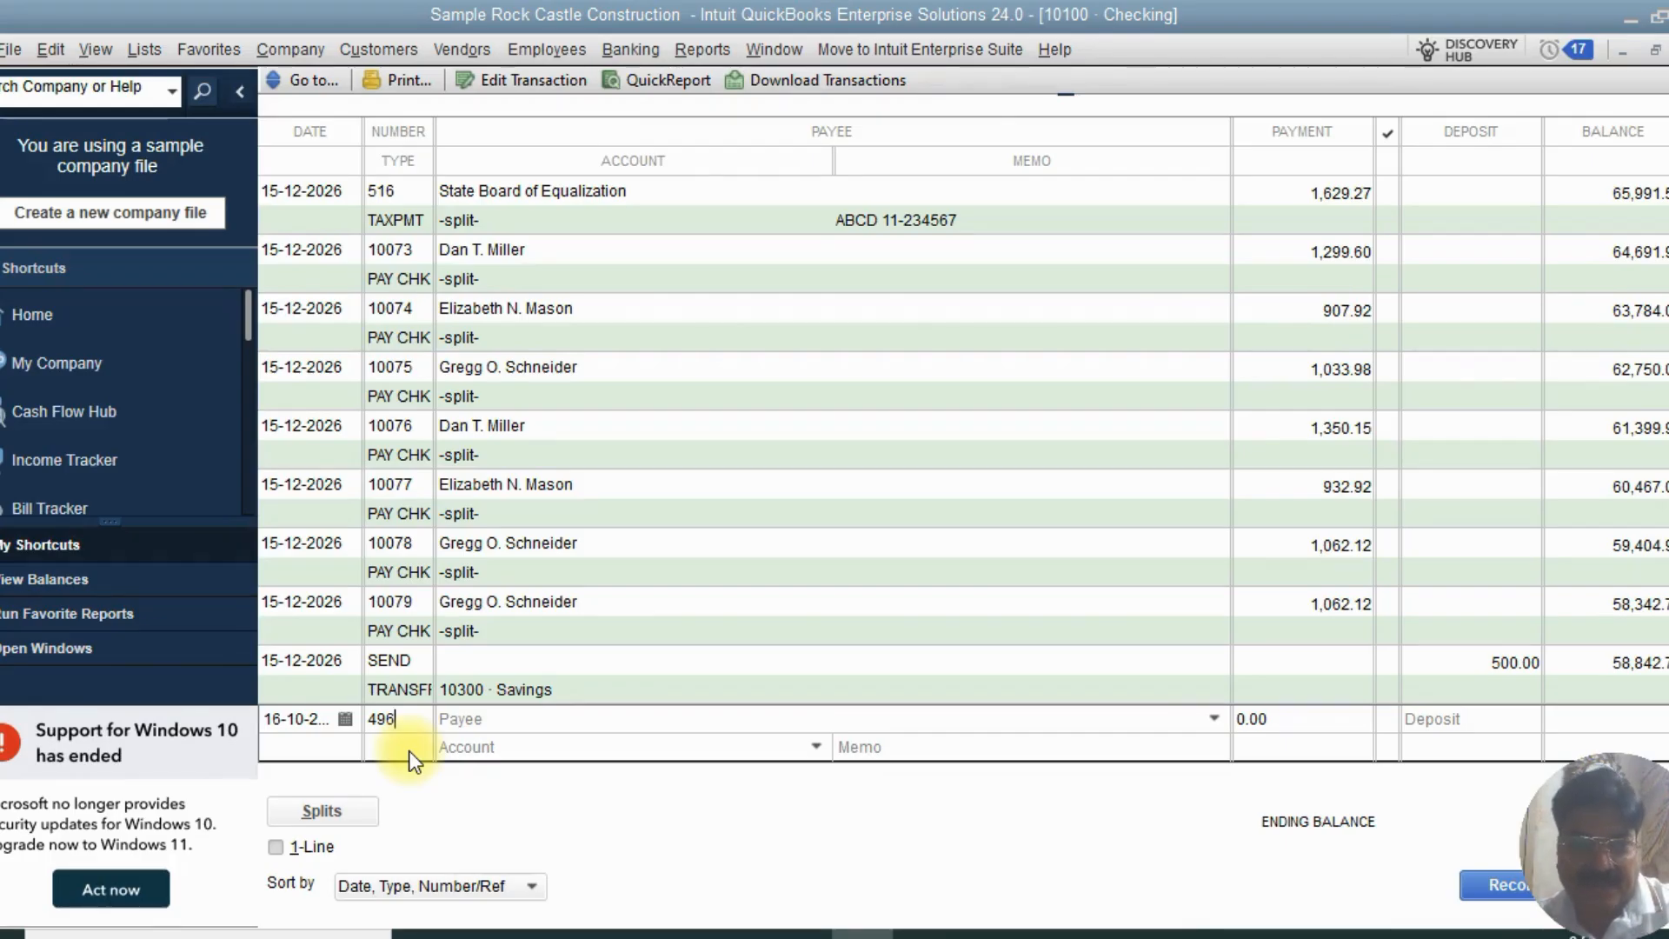
key(BackSpace)
key(BackSpace)
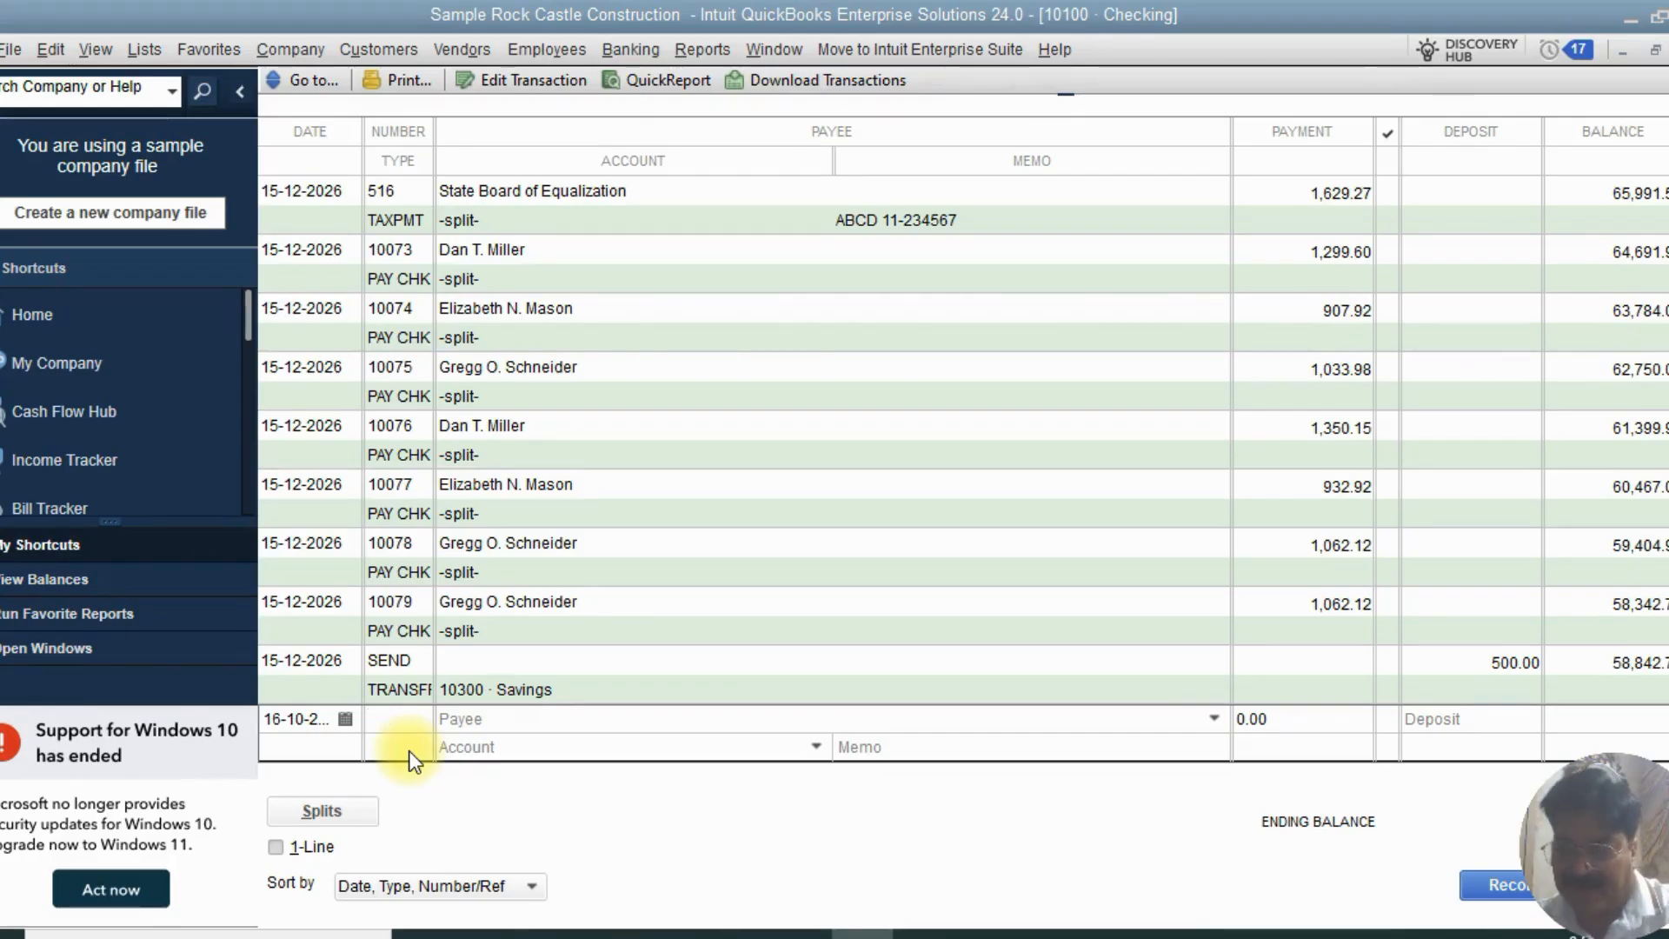
text(400)
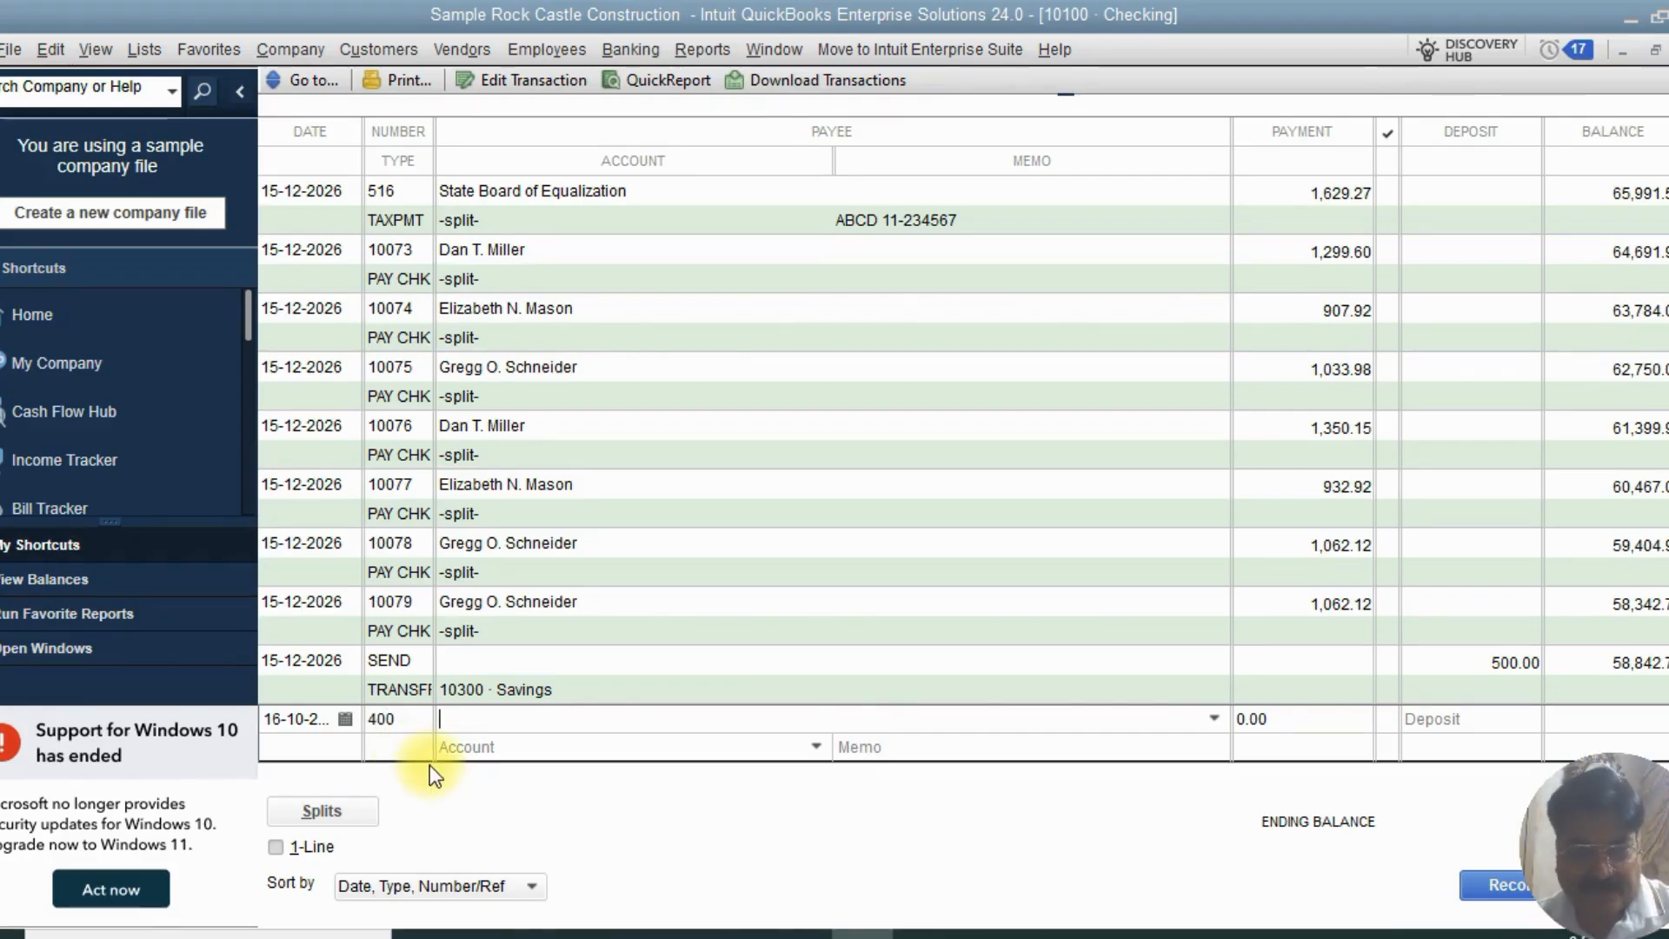
- Choose the vendor Bayshore Water as the payee of the new register entry
click(1214, 719)
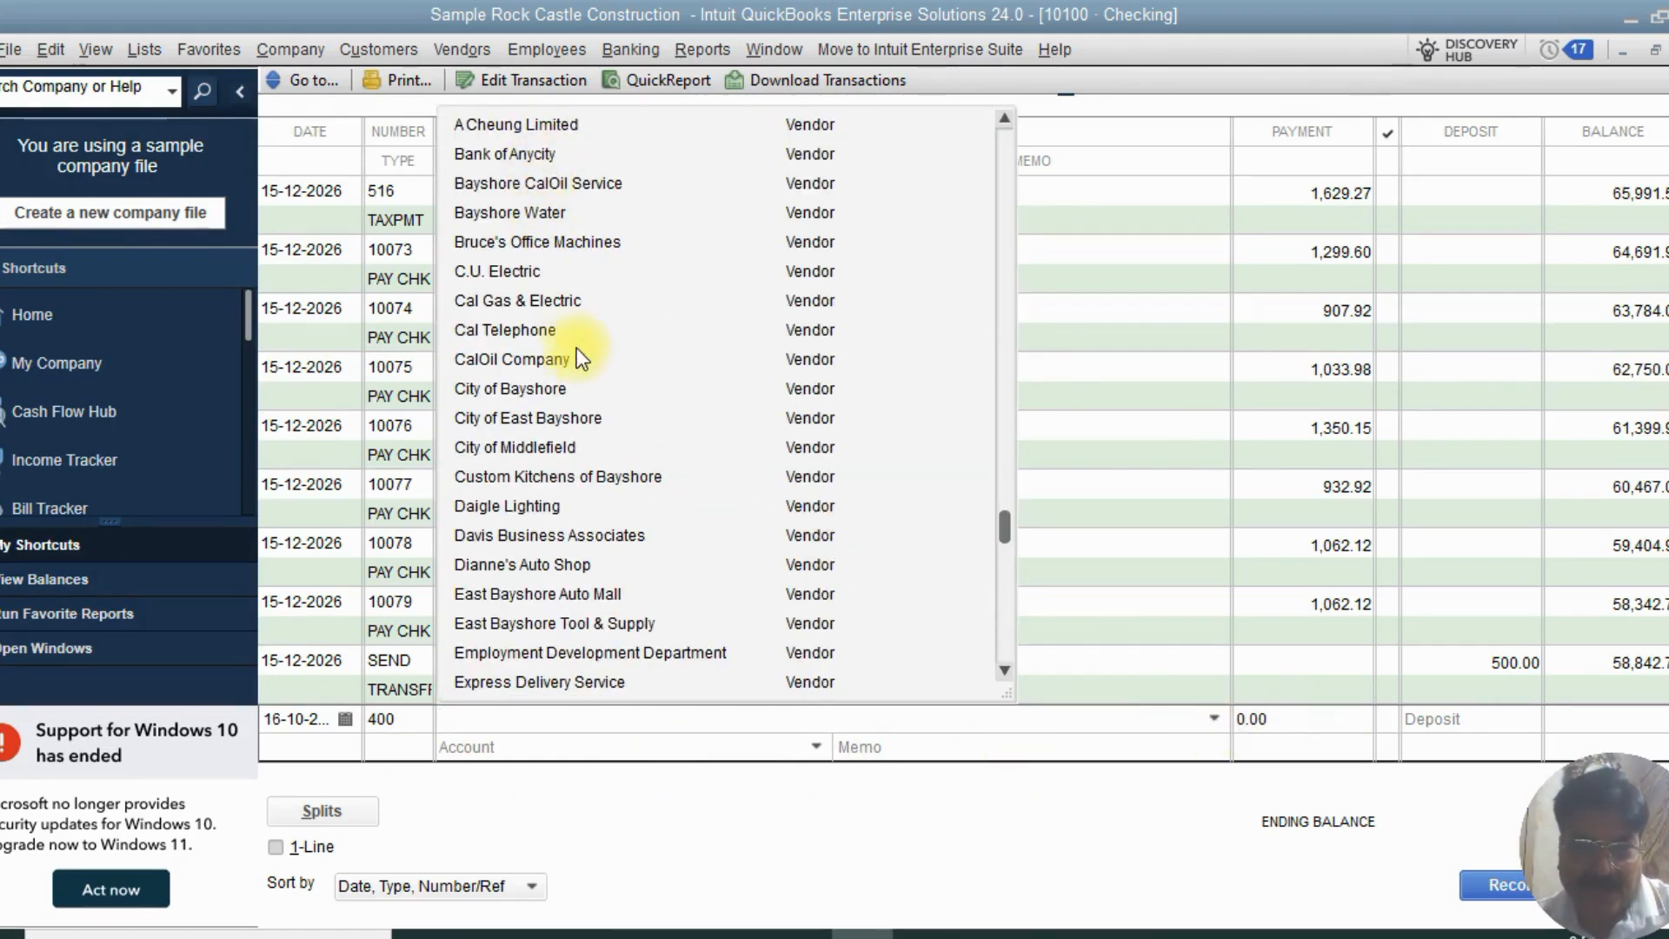
scroll(655, 374, up, 2)
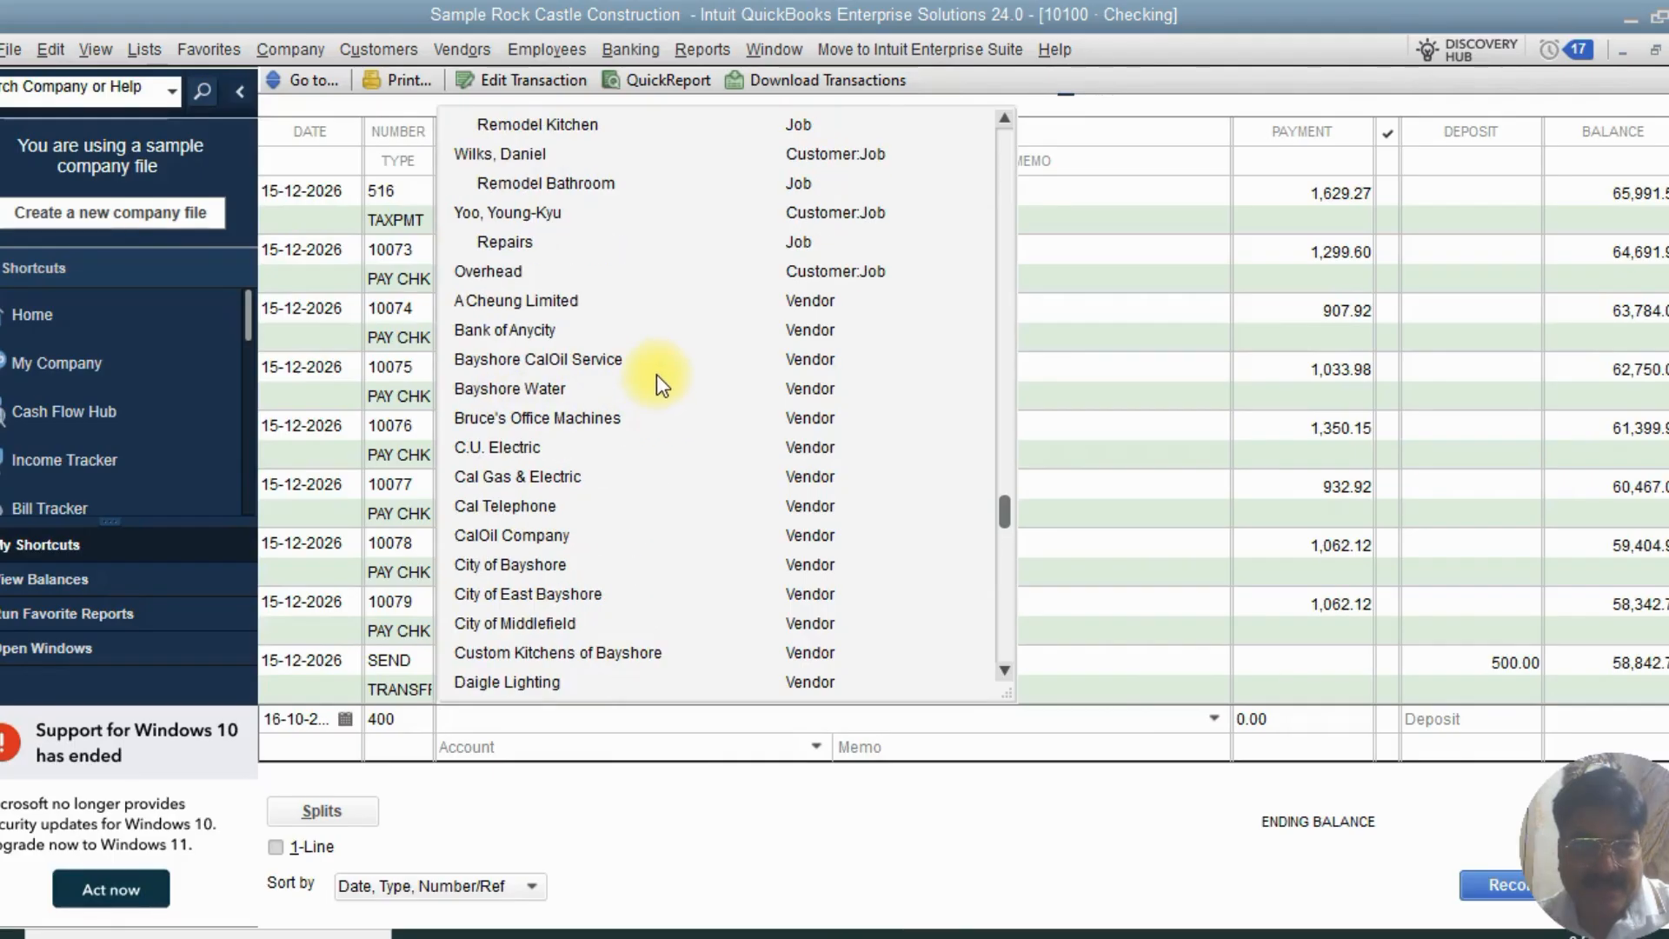
scroll(661, 405, up, 4)
scroll(665, 405, up, 15)
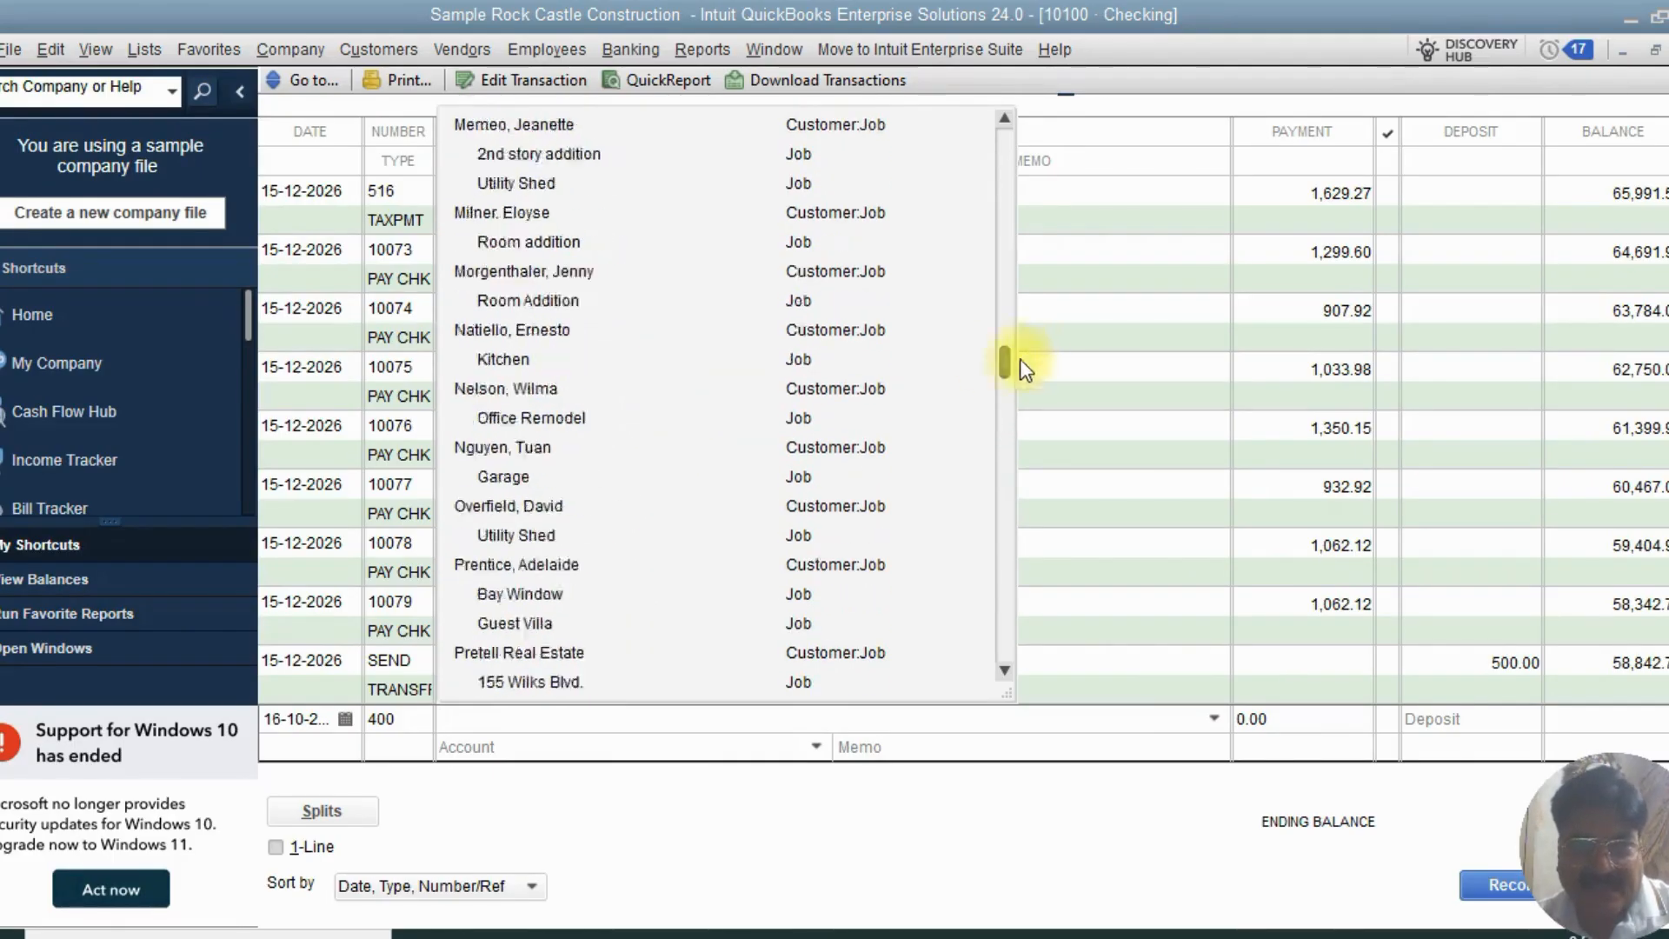
scroll(697, 488, down, 15)
scroll(628, 515, down, 20)
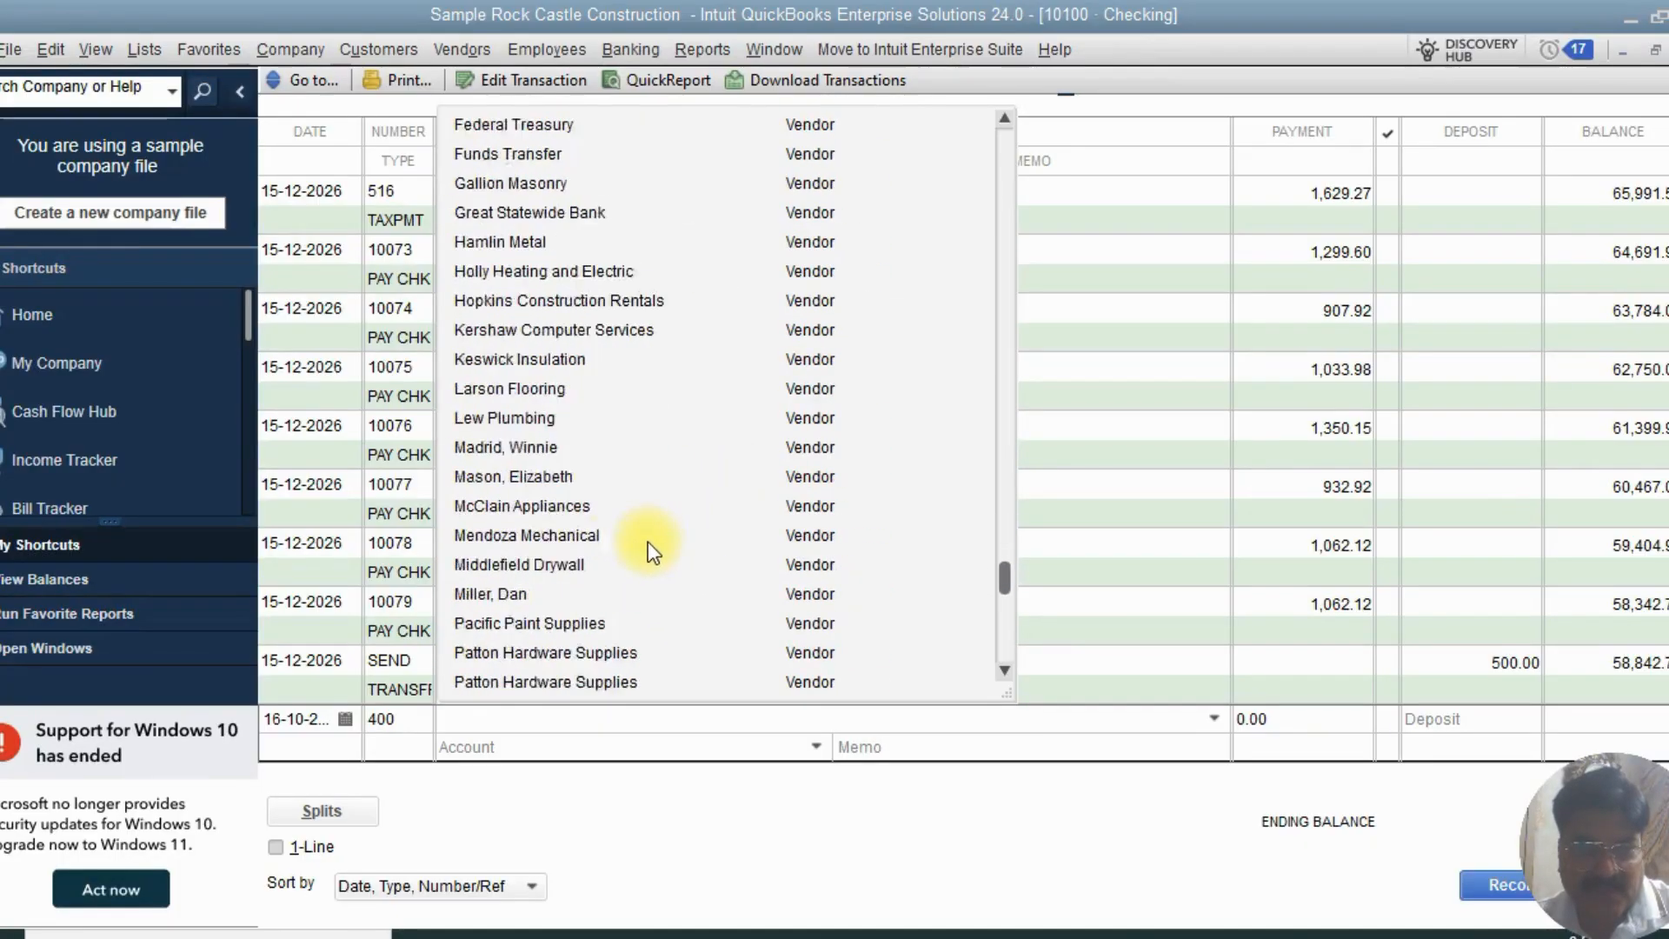
scroll(644, 535, up, 4)
scroll(612, 477, up, 5)
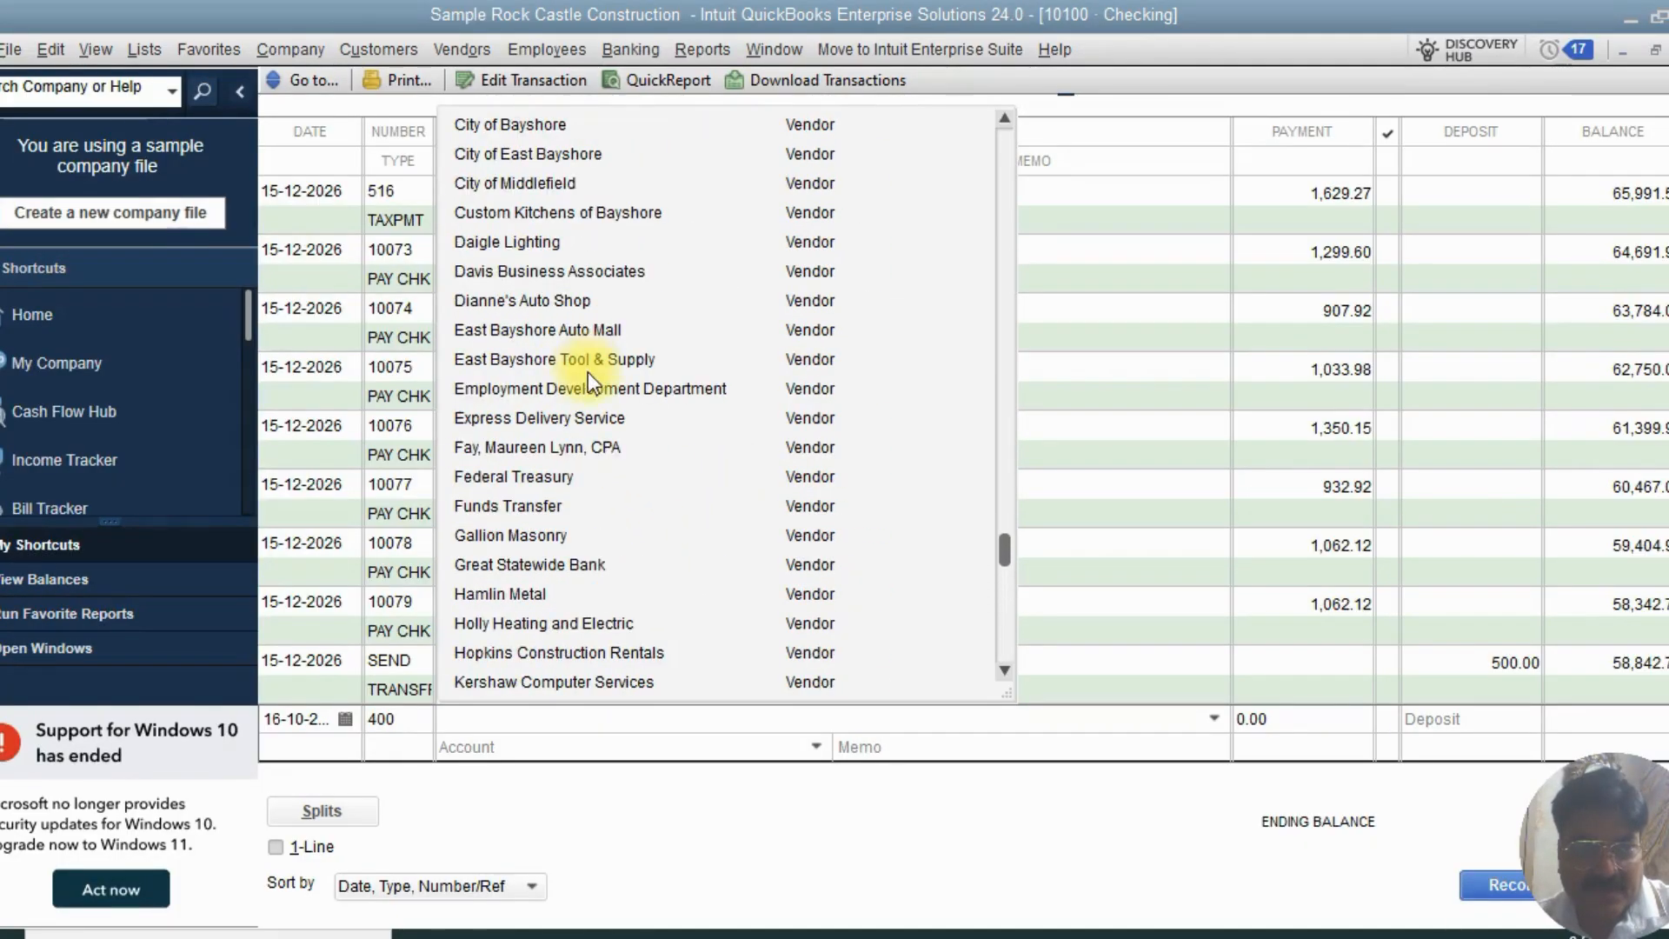
scroll(556, 300, up, 4)
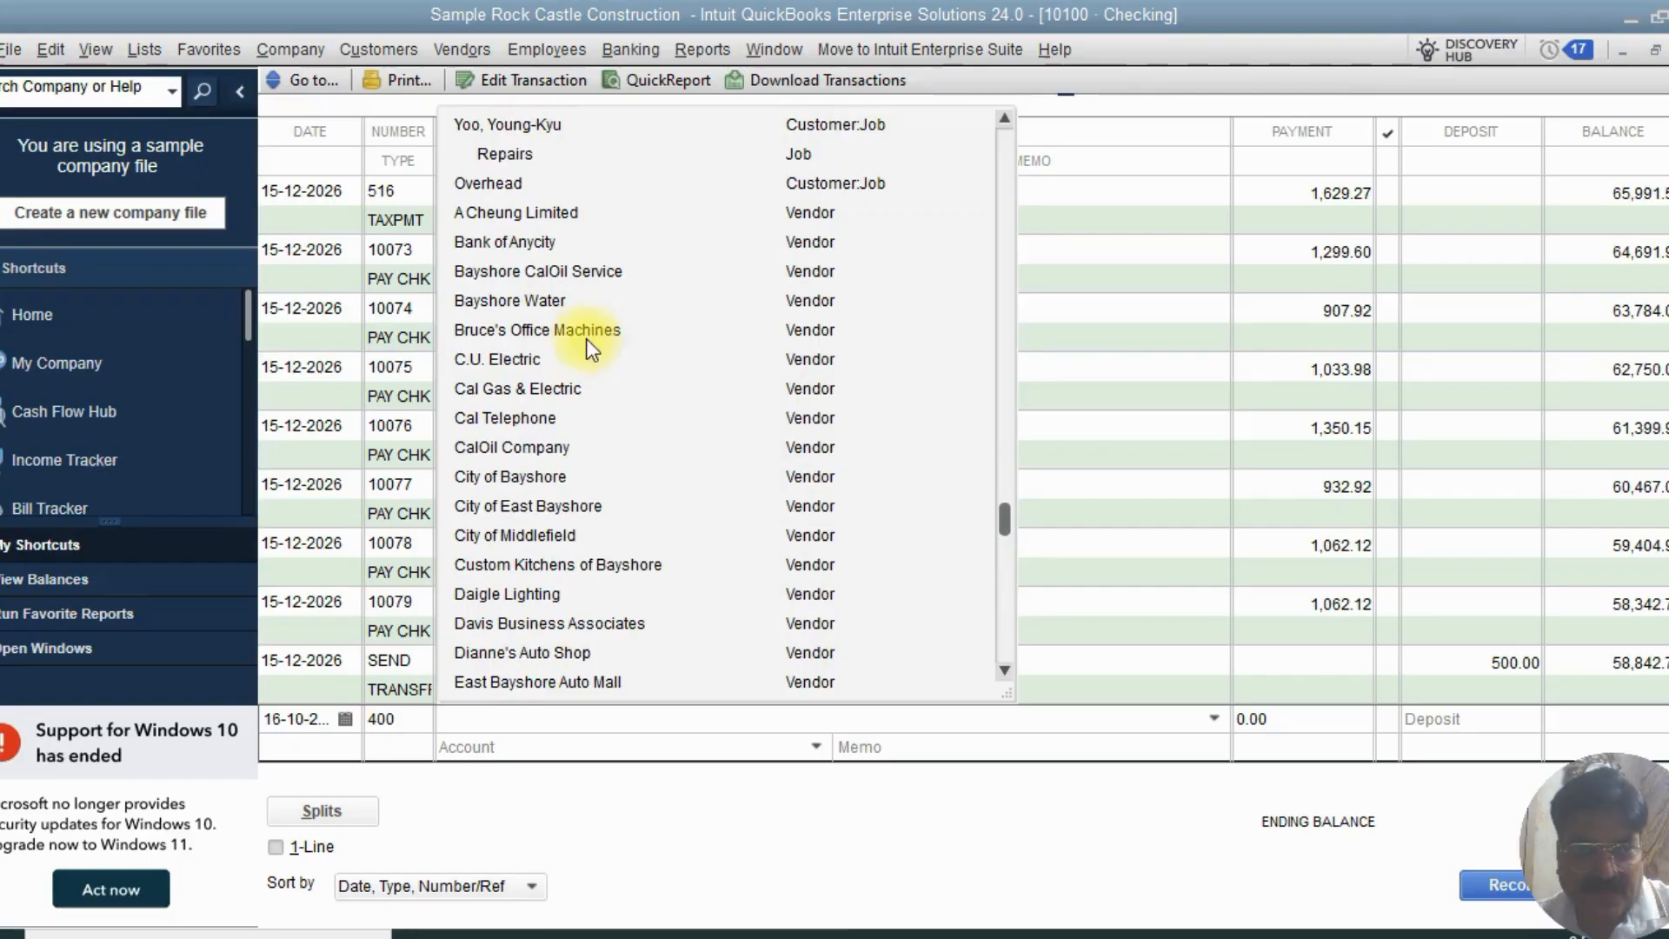
click(513, 298)
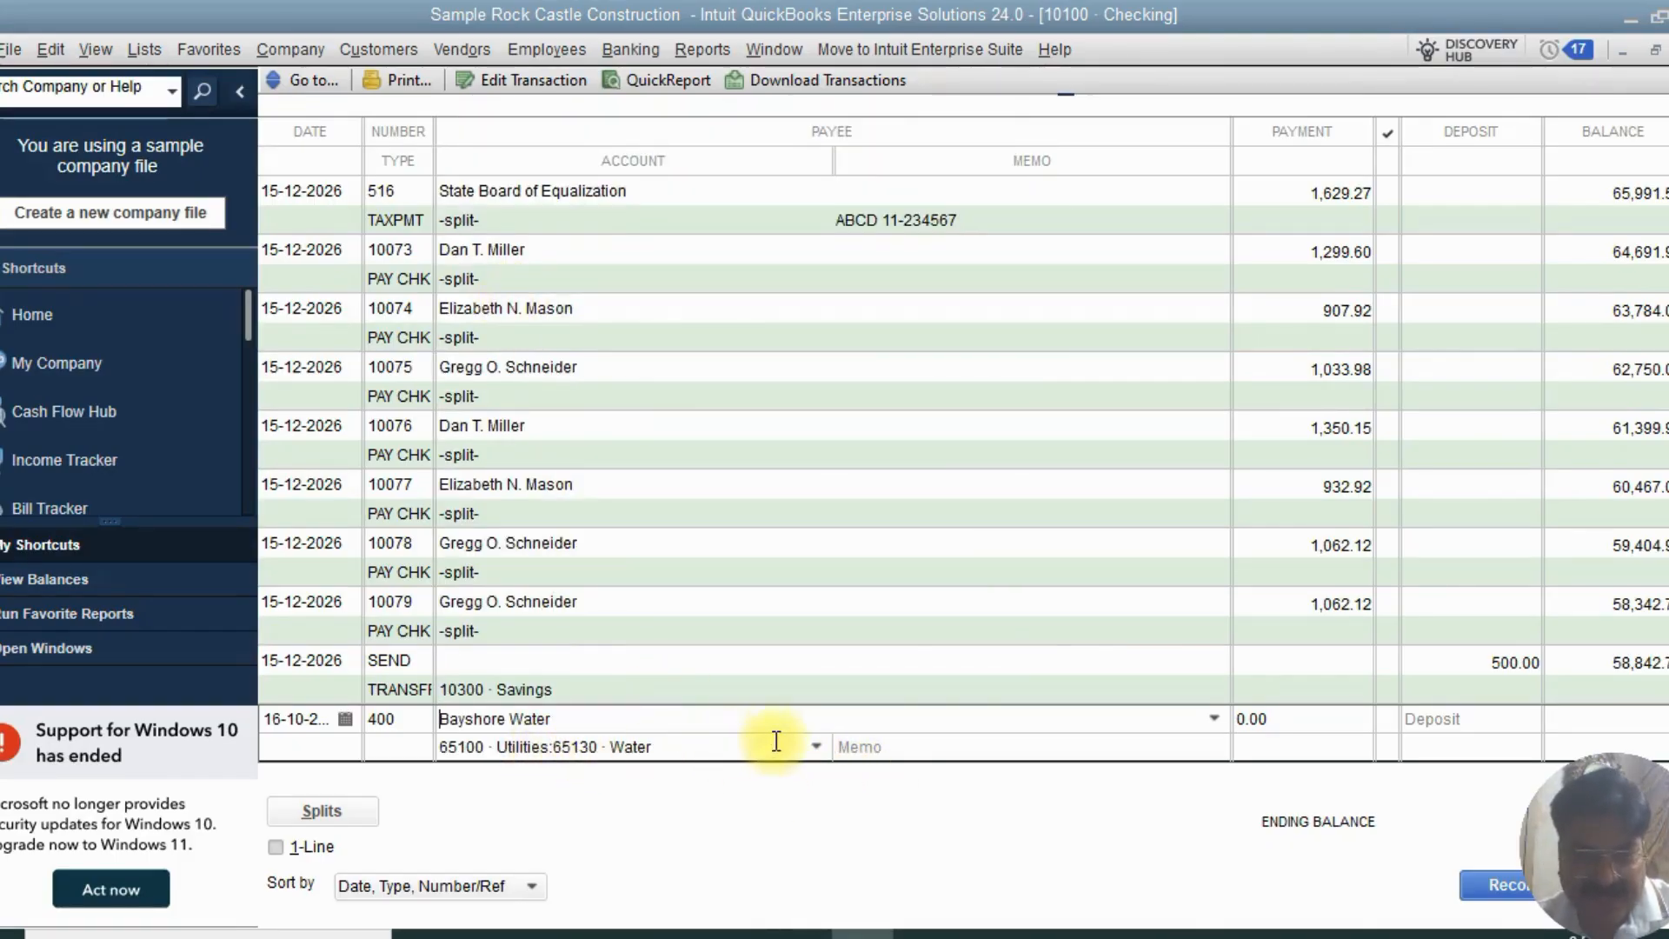
- Assign the Bayshore Water register entry to account 69000 Miscellaneous and set its payment amount to 500.00
click(816, 748)
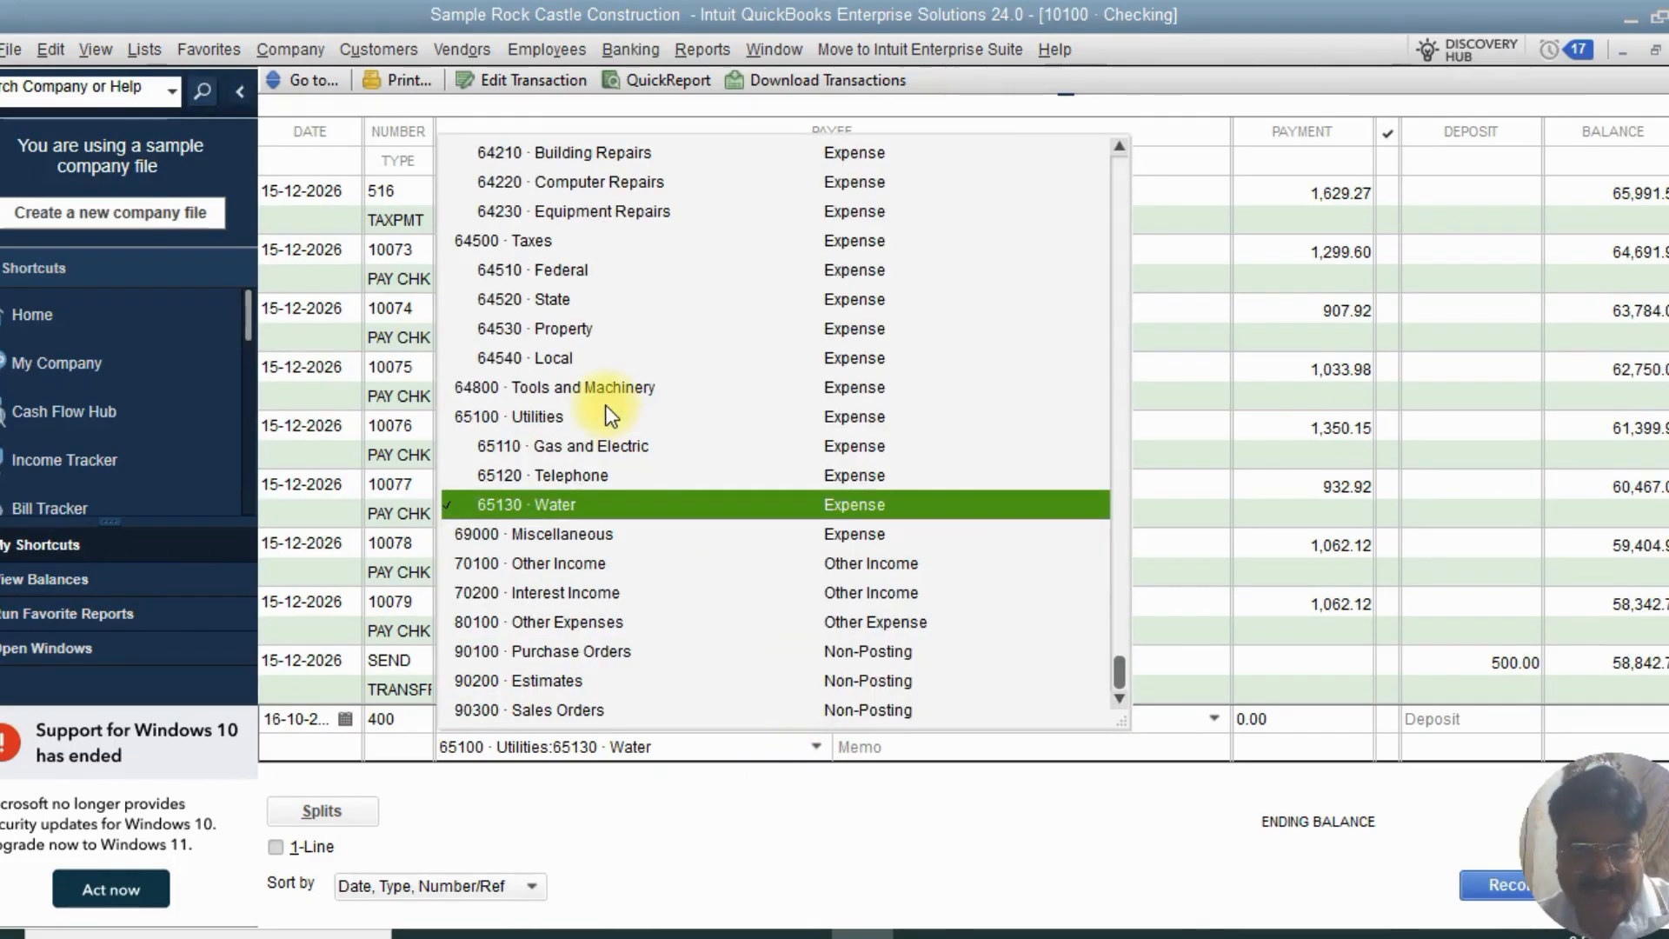
click(579, 539)
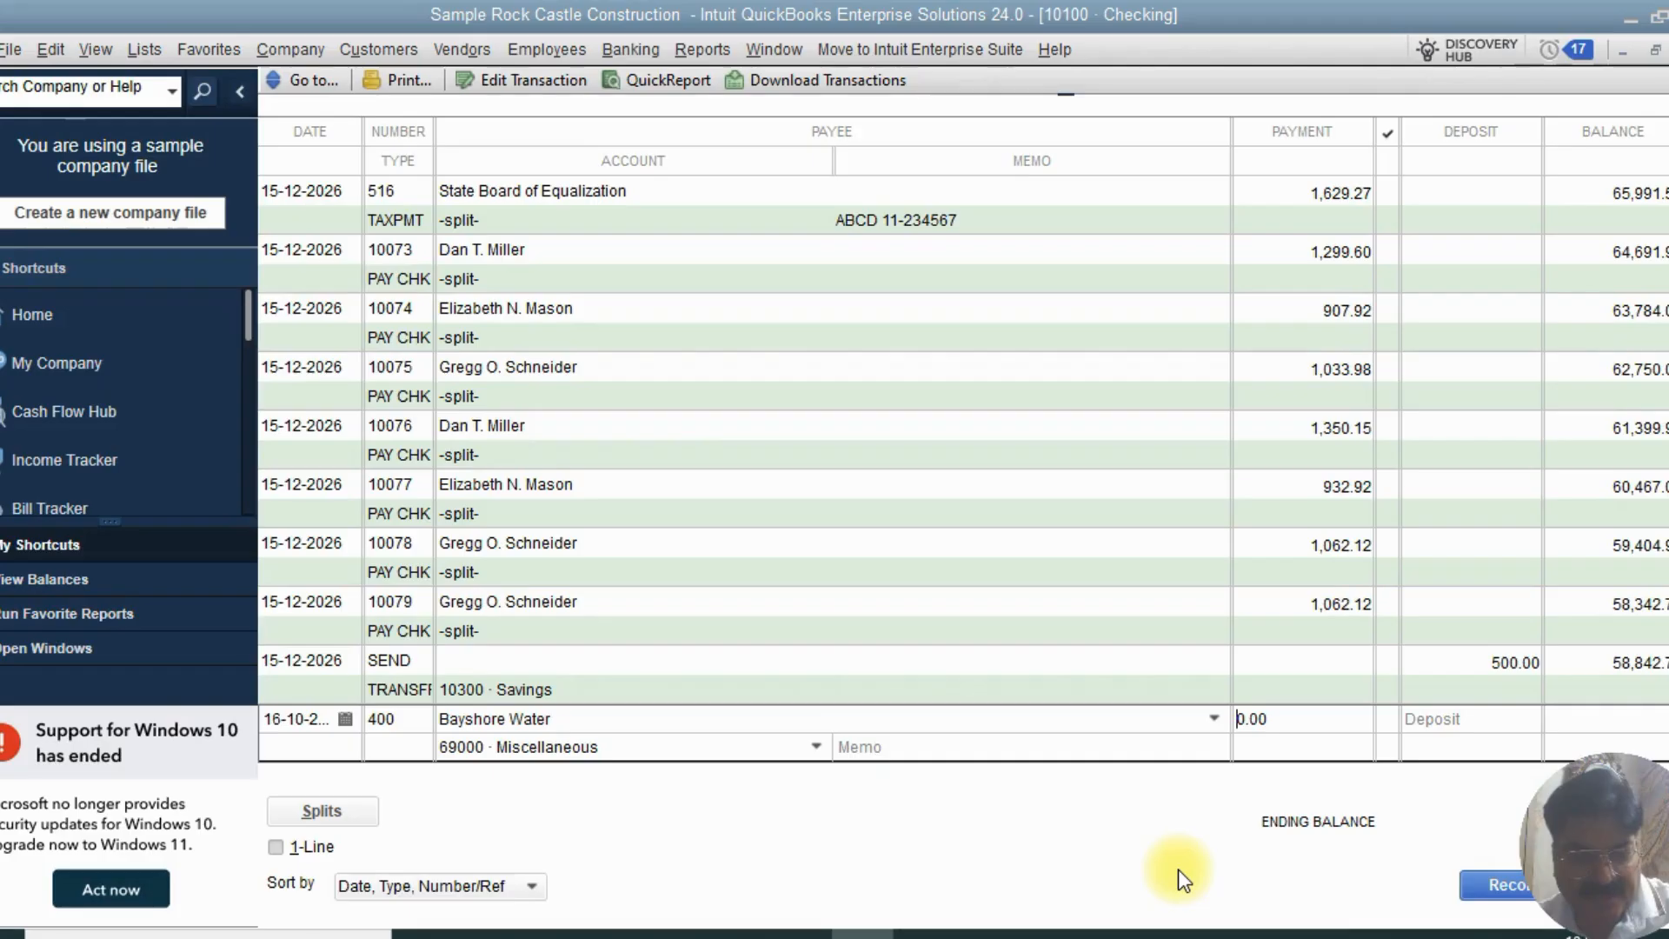
text(5)
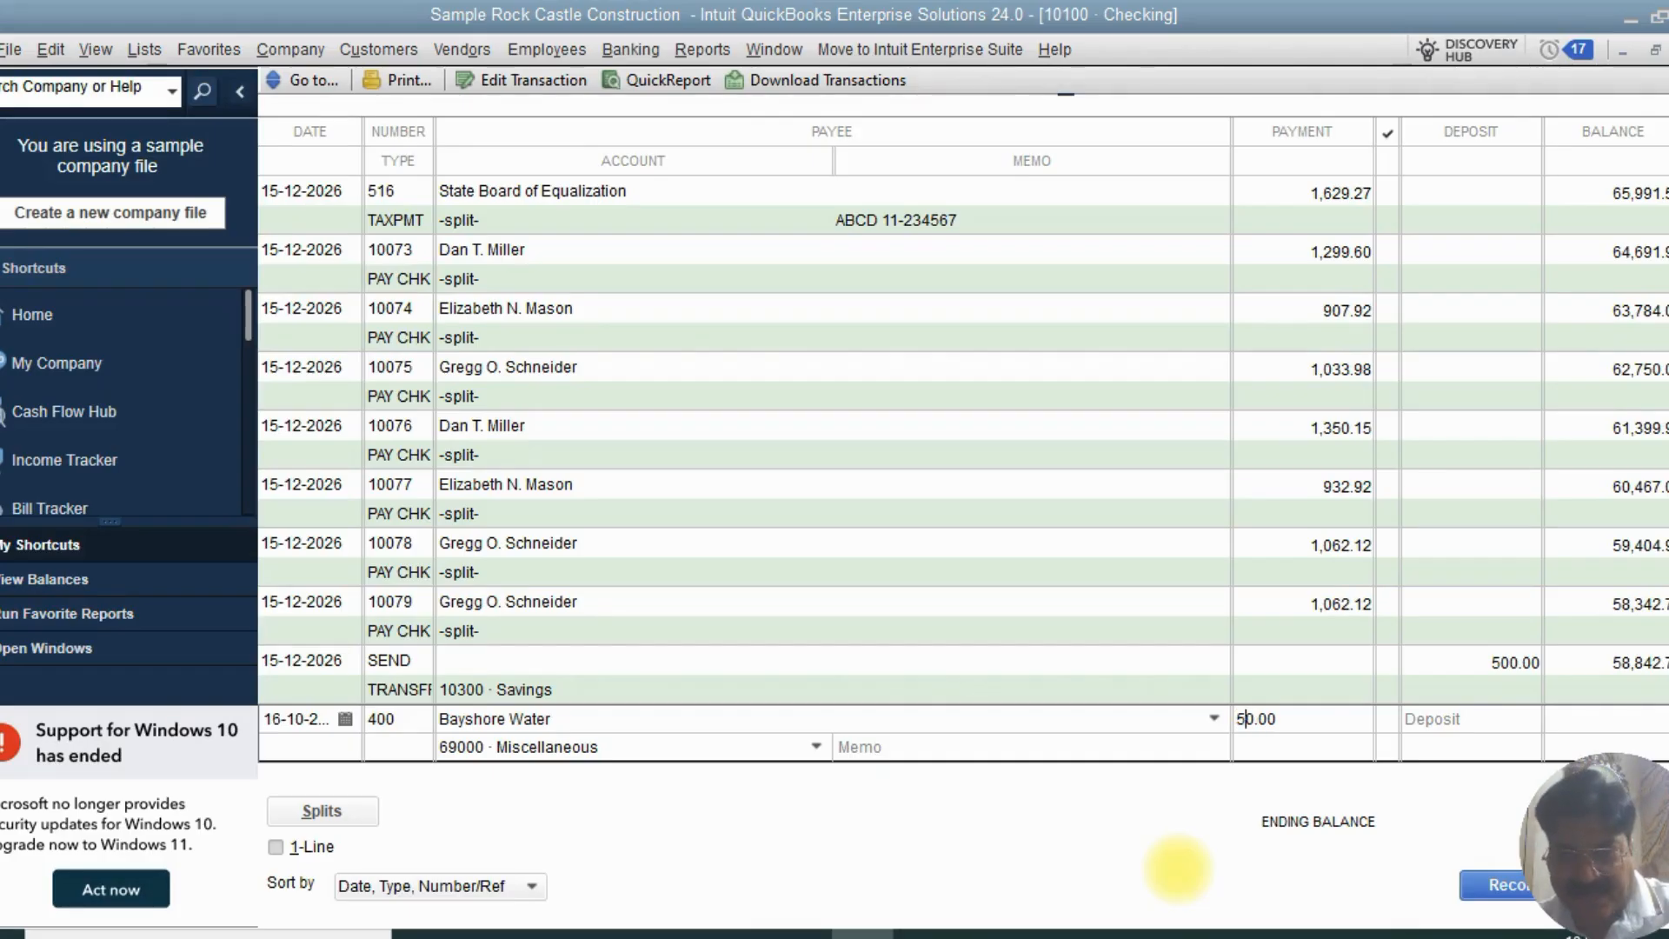
text(0)
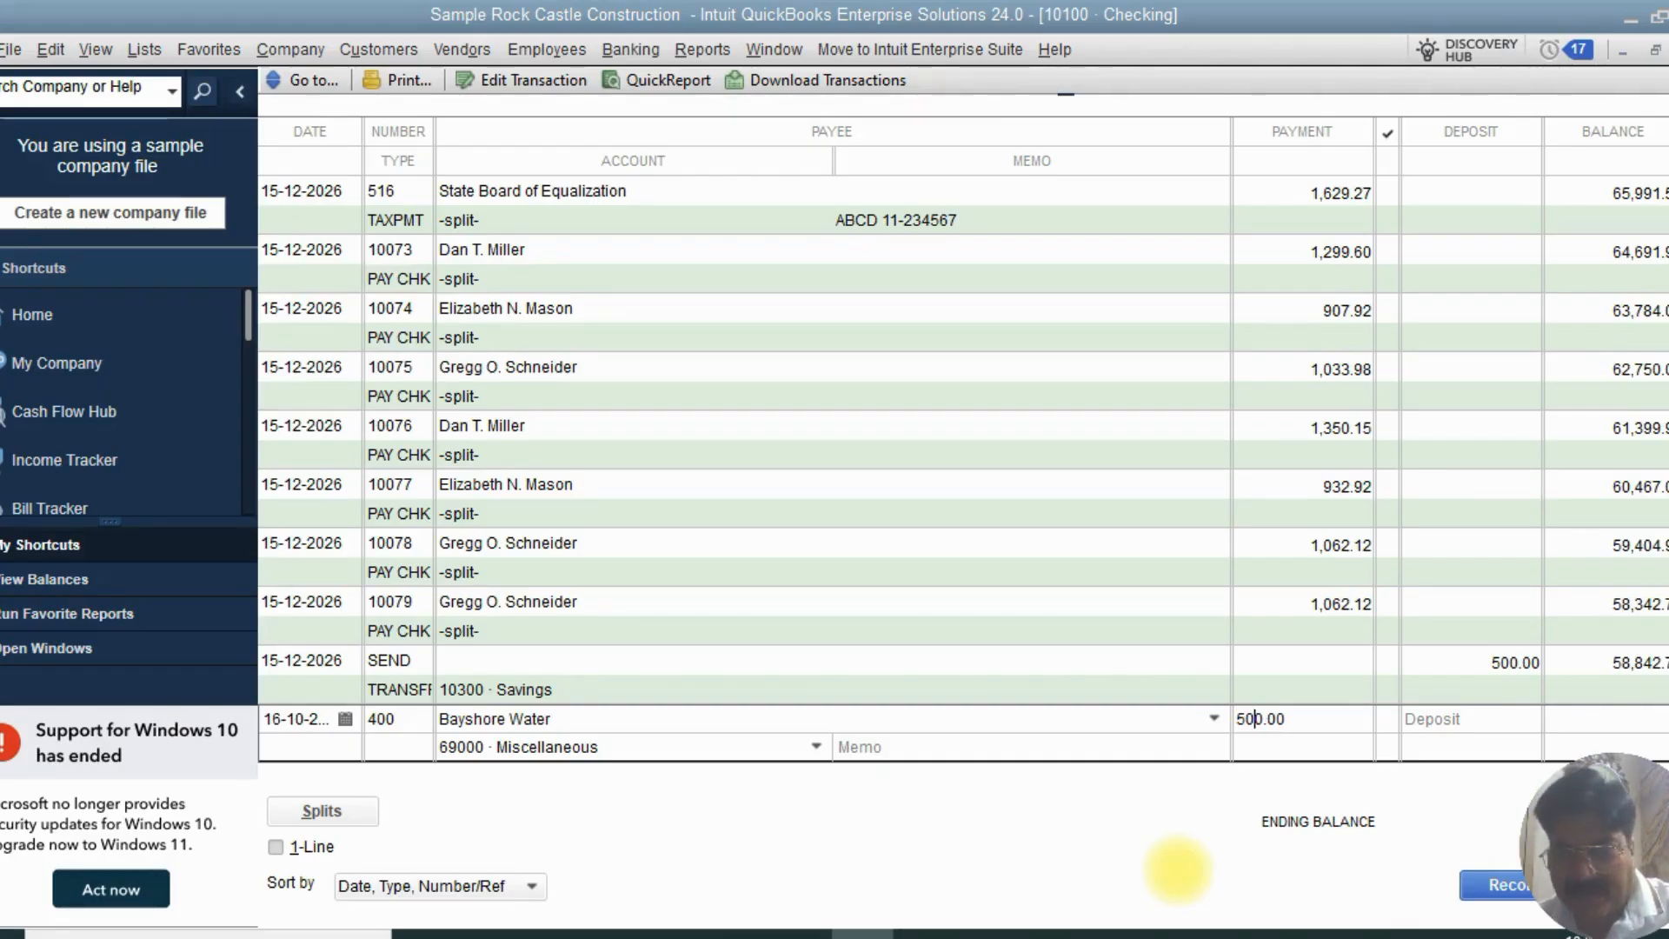
key(Tab)
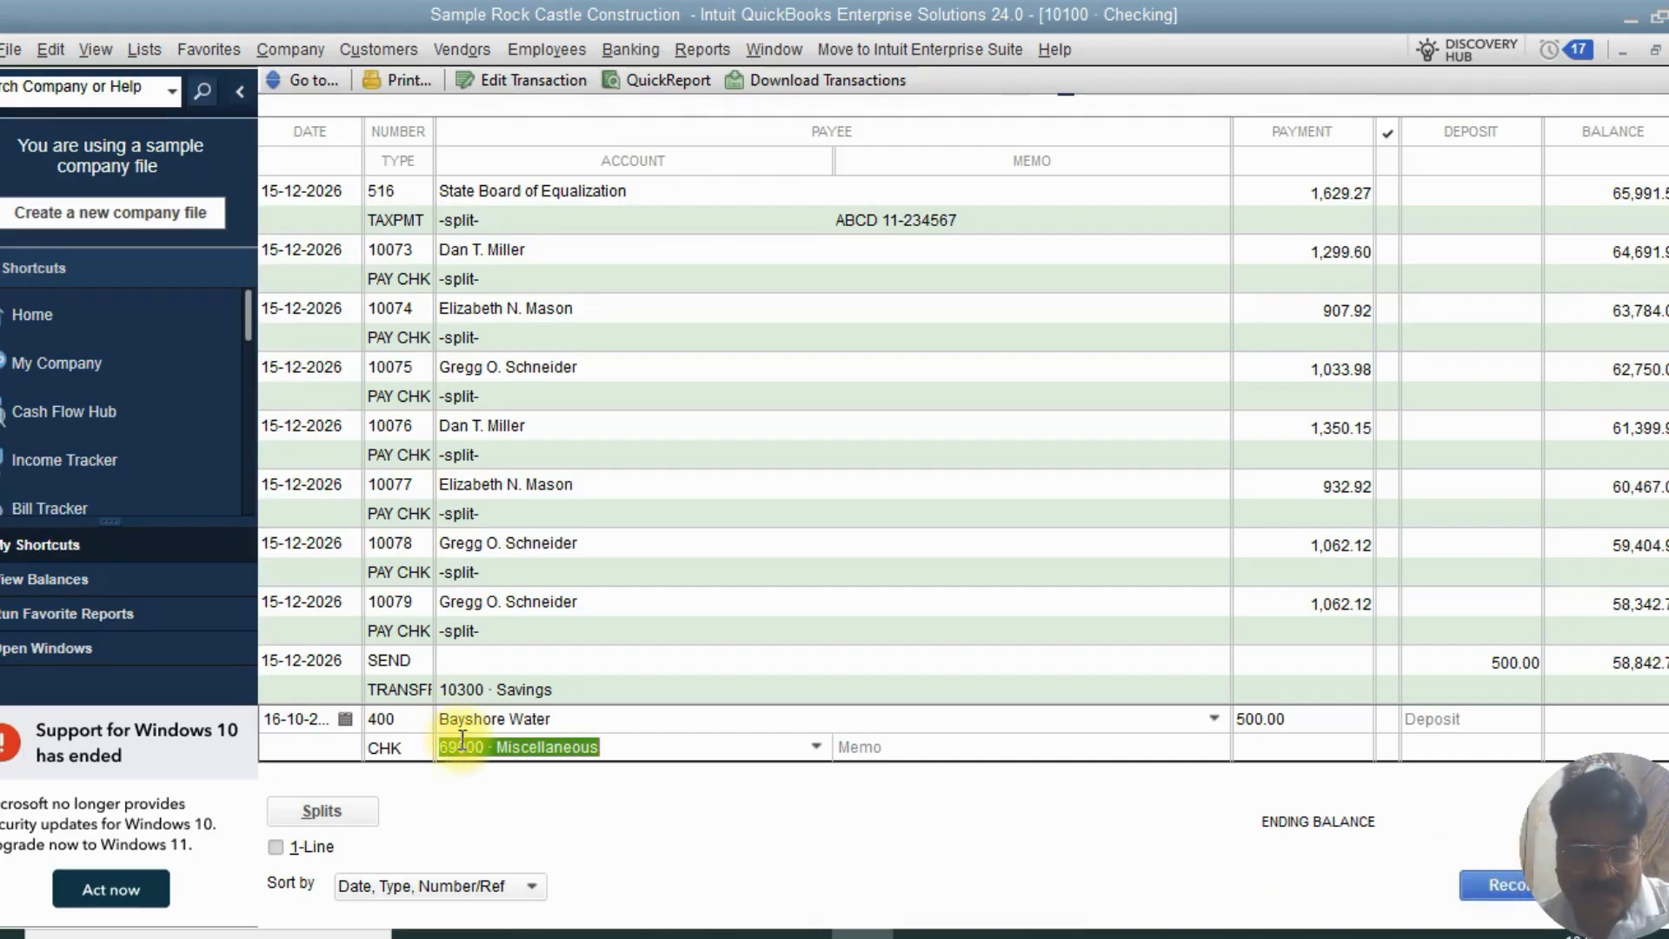
click(427, 725)
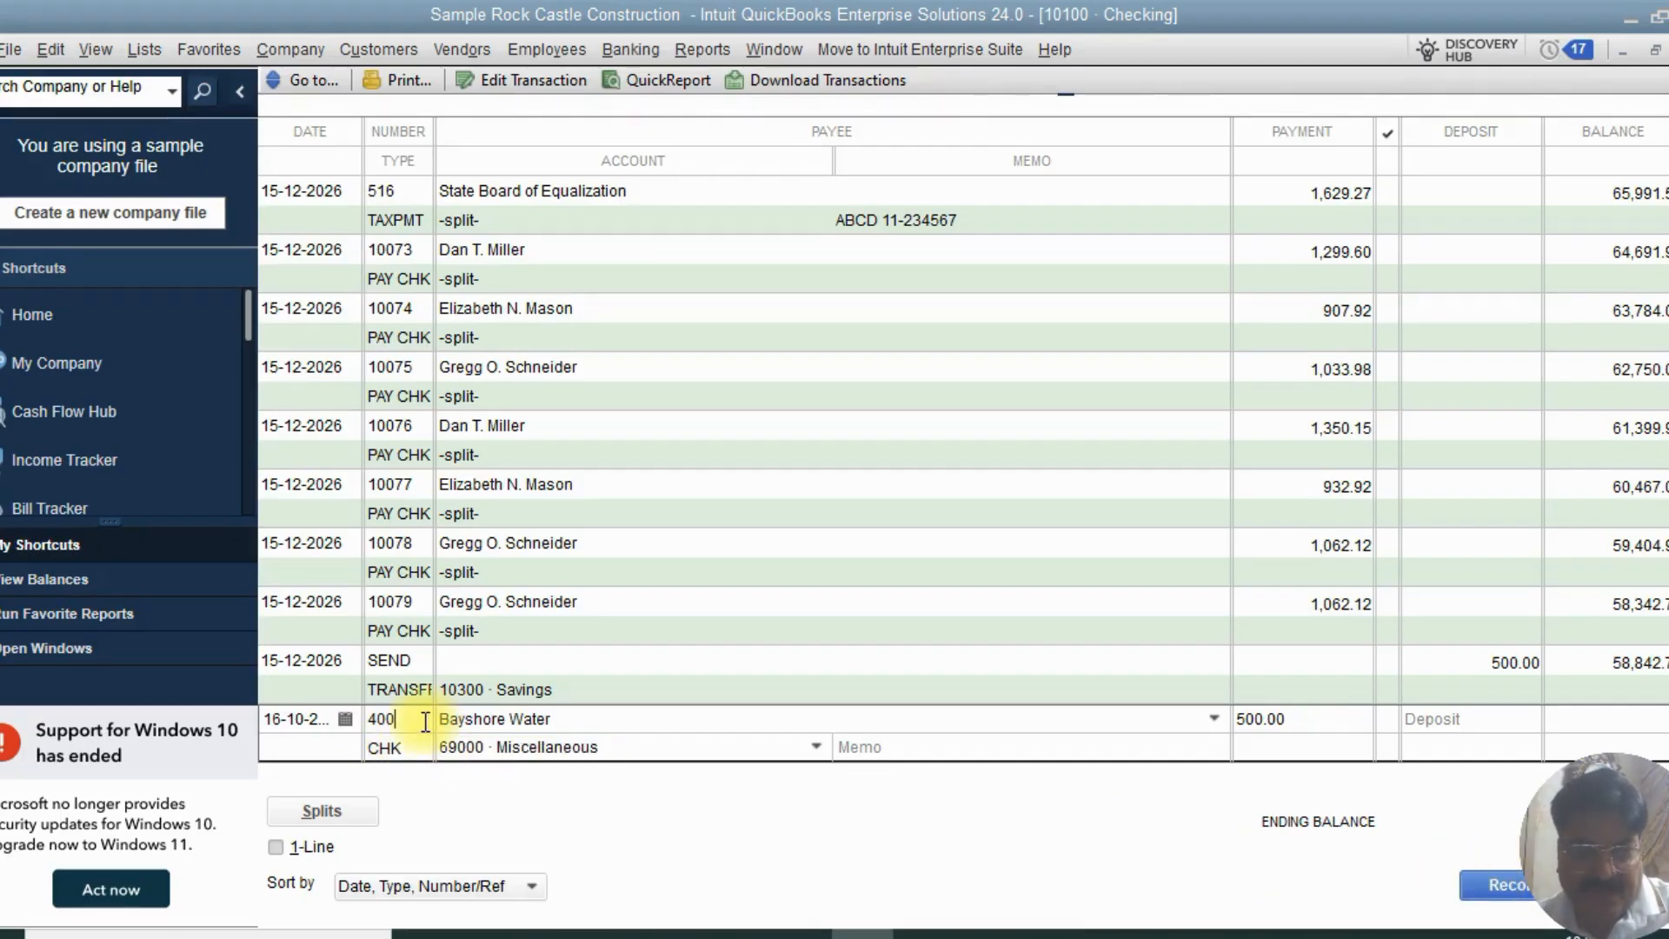
- Re-enter 400 as the number of the new Bayshore Water entry and record it in the Checking register
key(BackSpace)
key(BackSpace)
key(BackSpace)
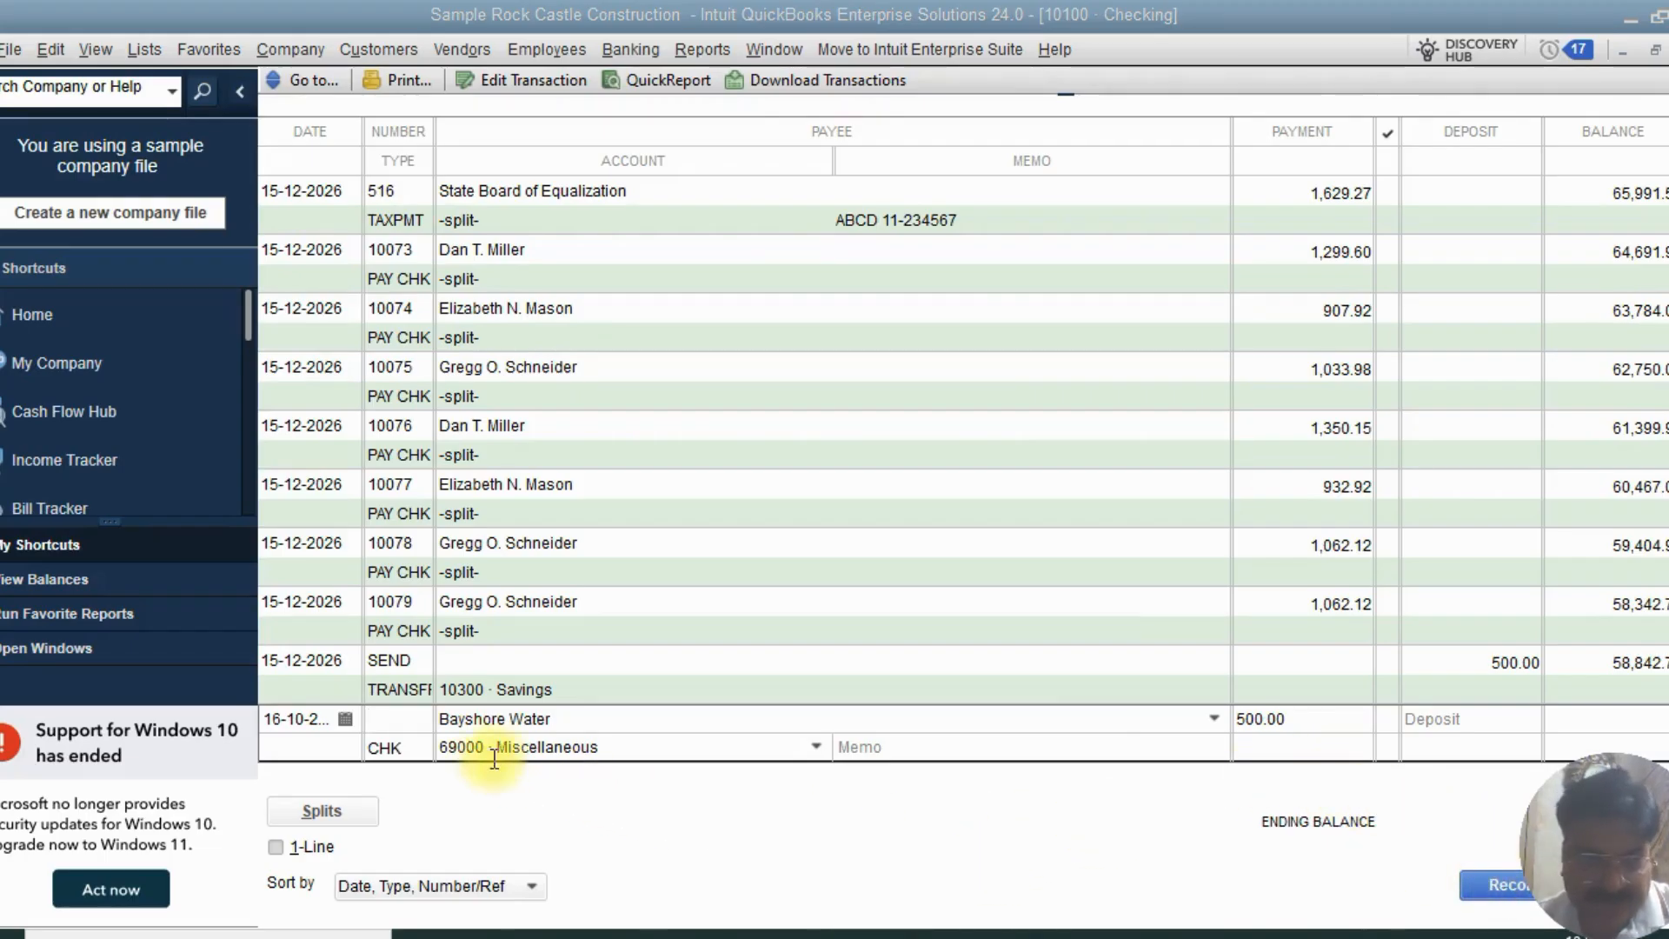
text(40)
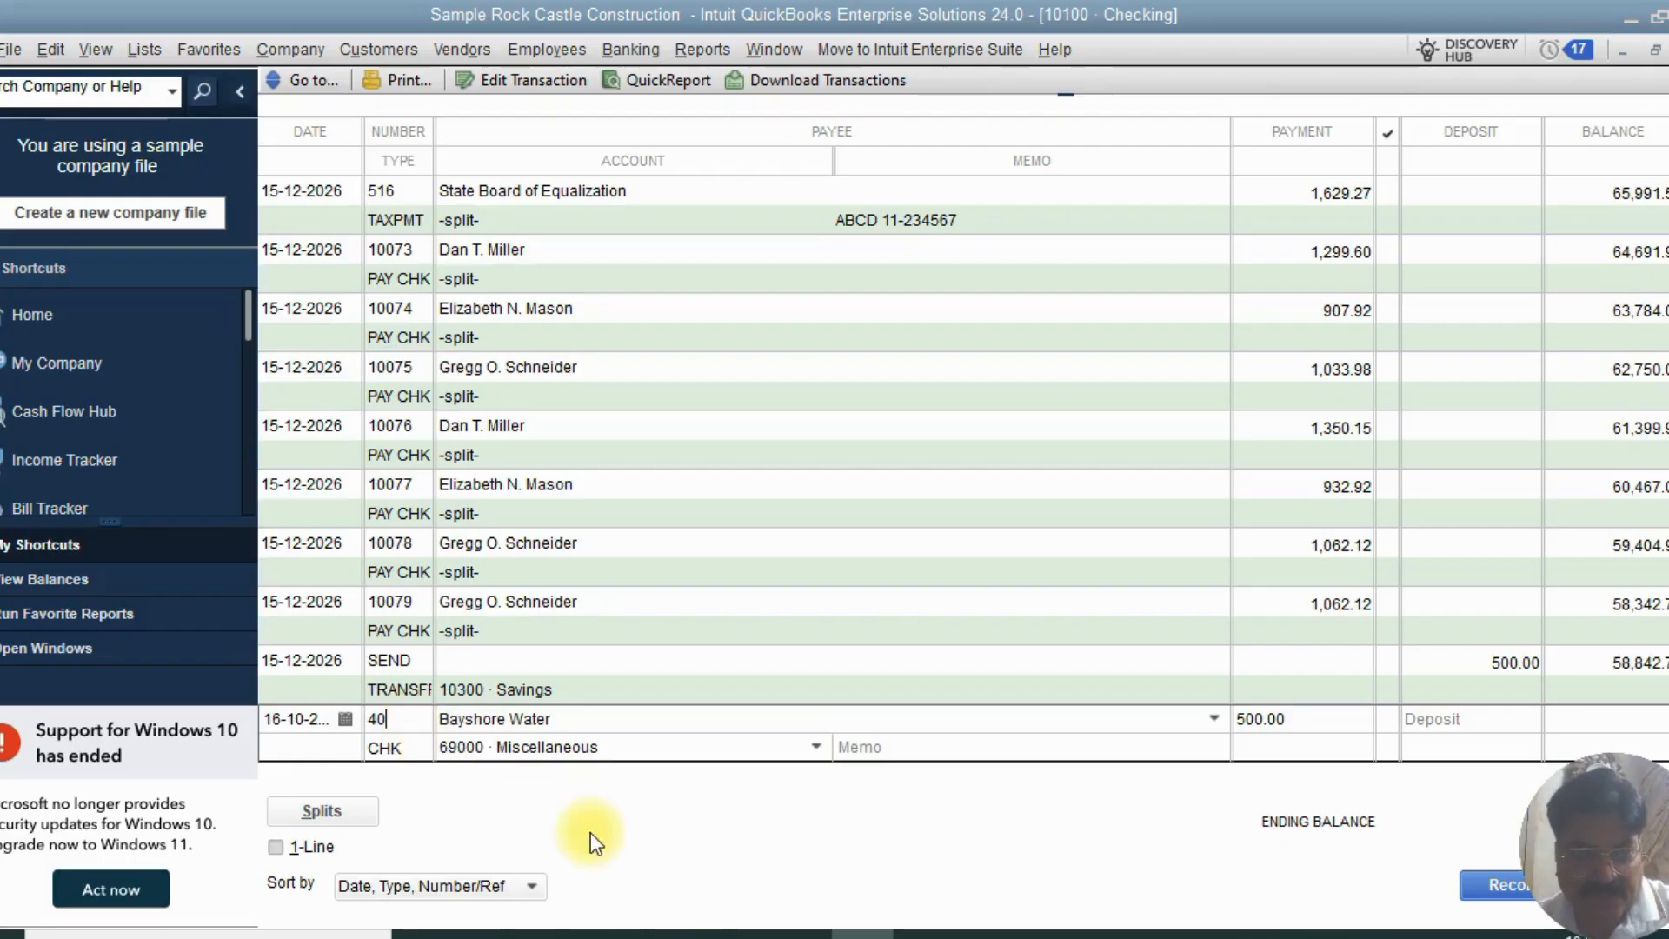
text(0)
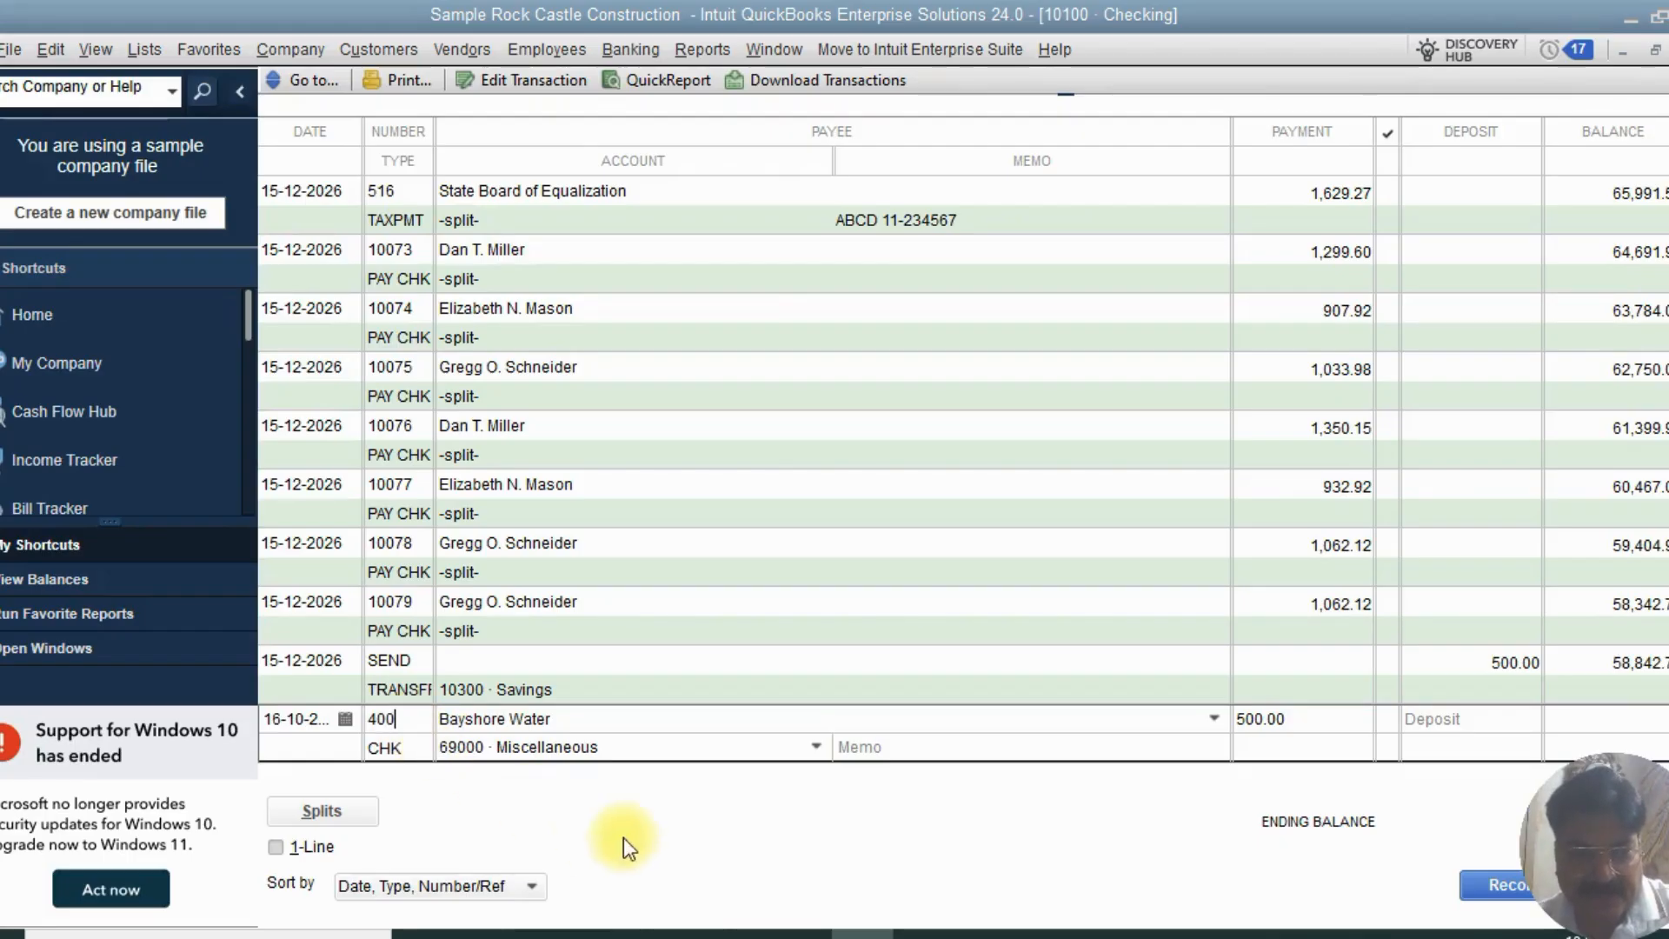
click(1508, 870)
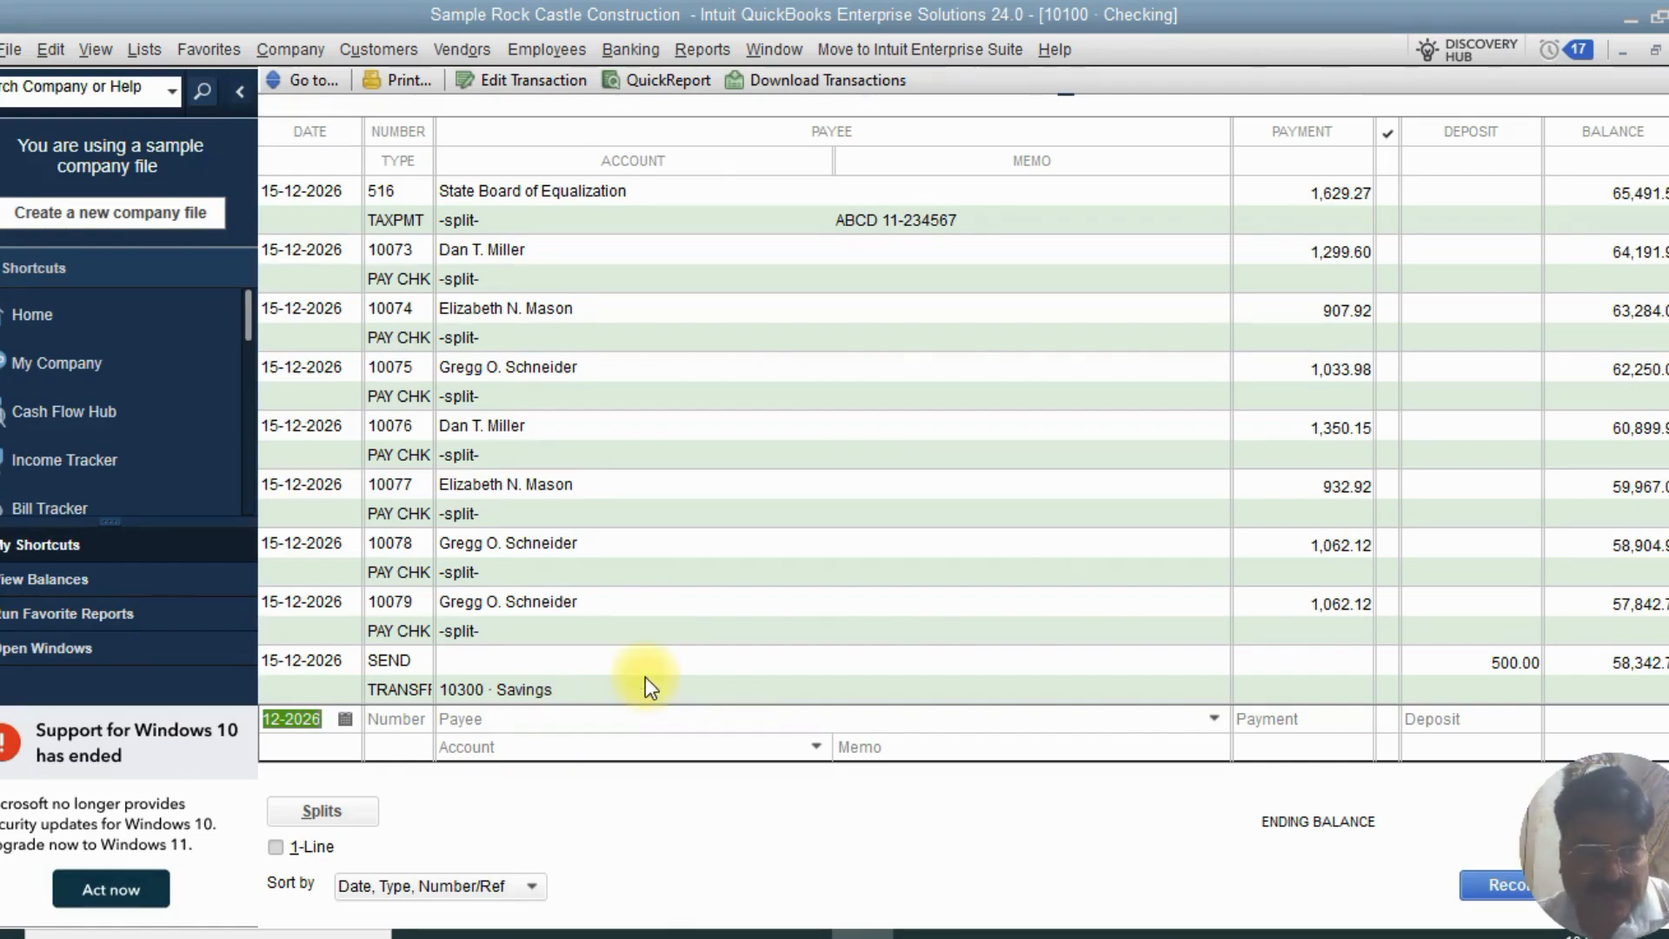
- Look back through the Checking register to November 2025 and select Bayshore Water check 228
scroll(1657, 513, up, 15)
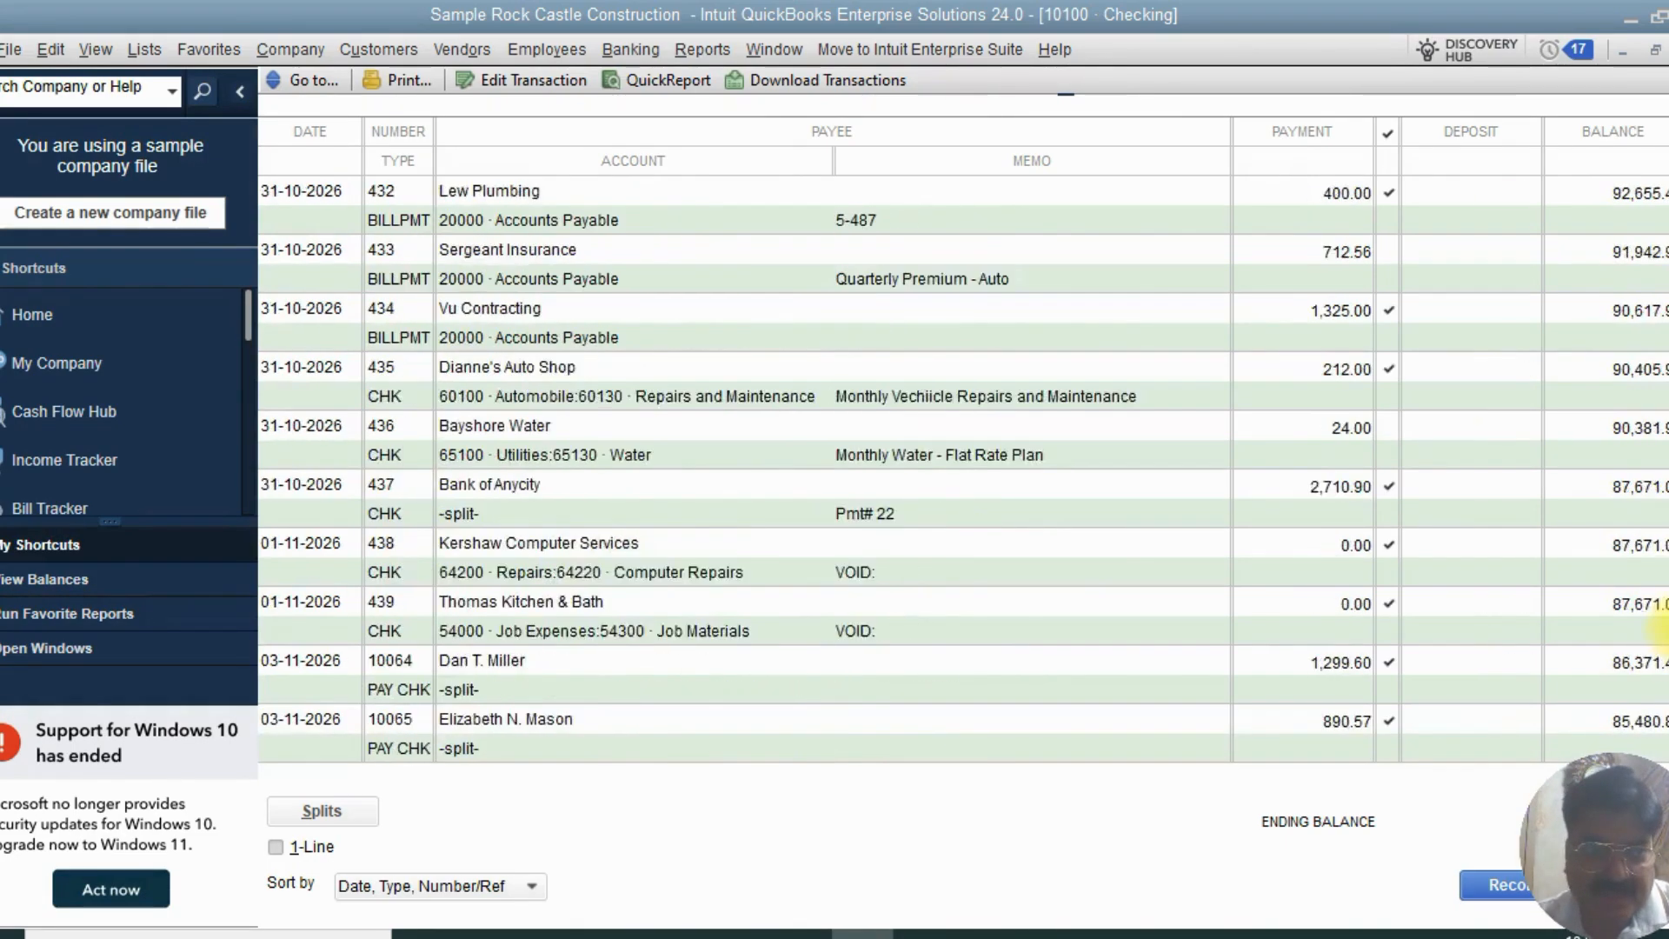
scroll(1656, 513, up, 20)
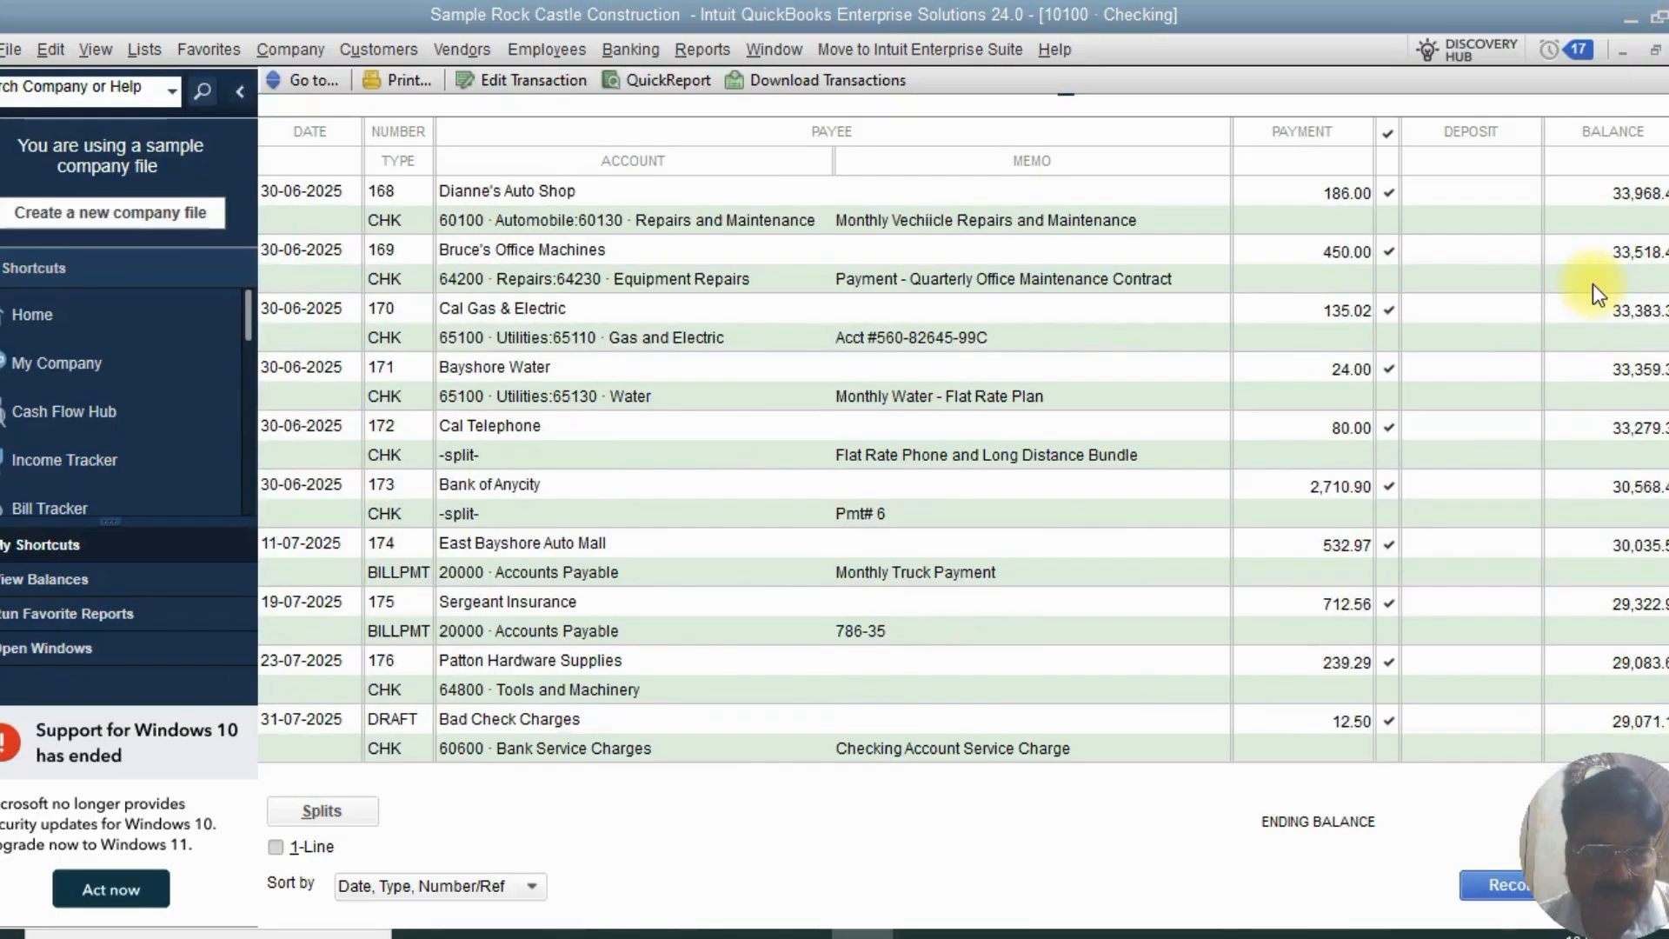
scroll(1595, 313, down, 15)
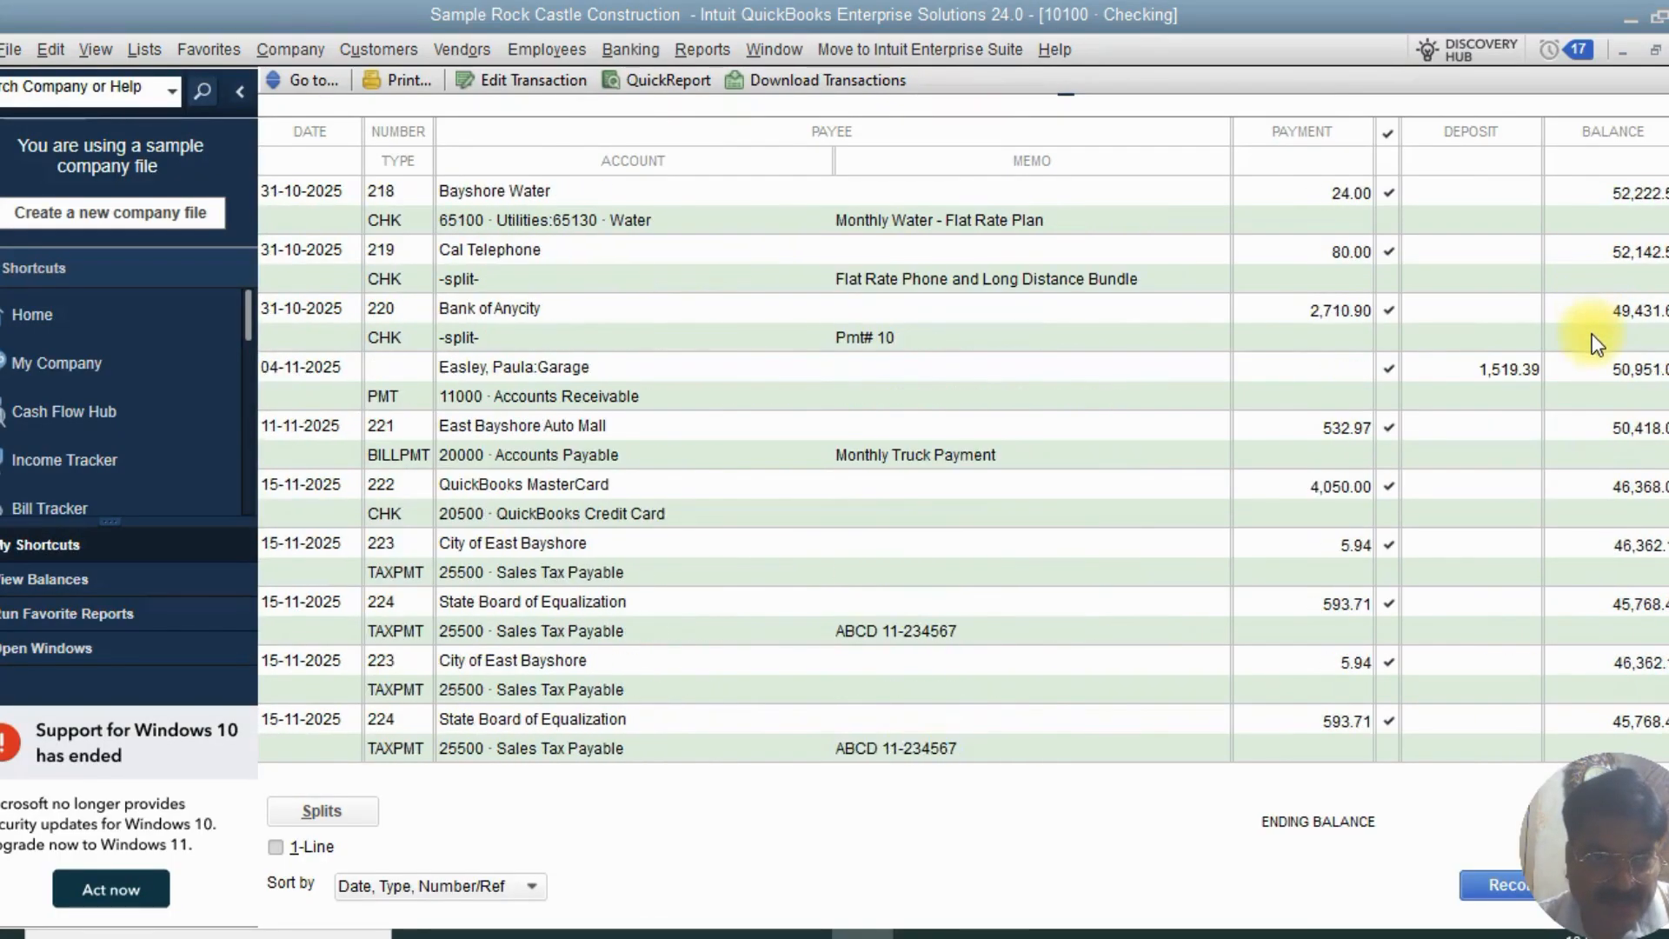
scroll(488, 565, down, 10)
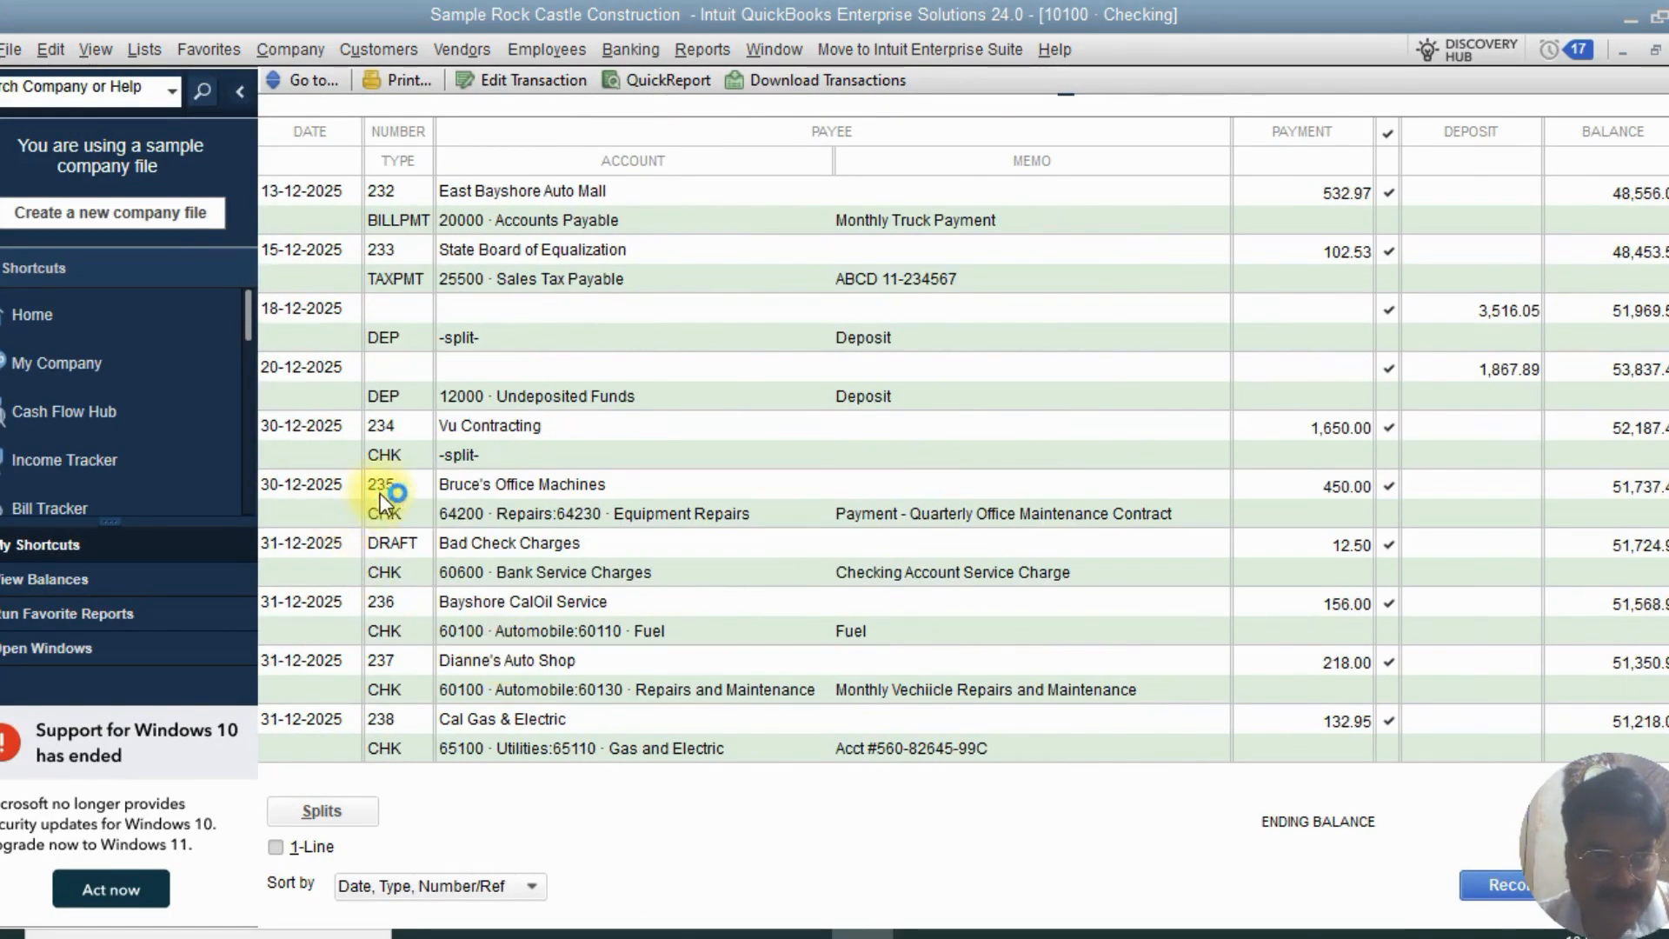
scroll(544, 437, up, 8)
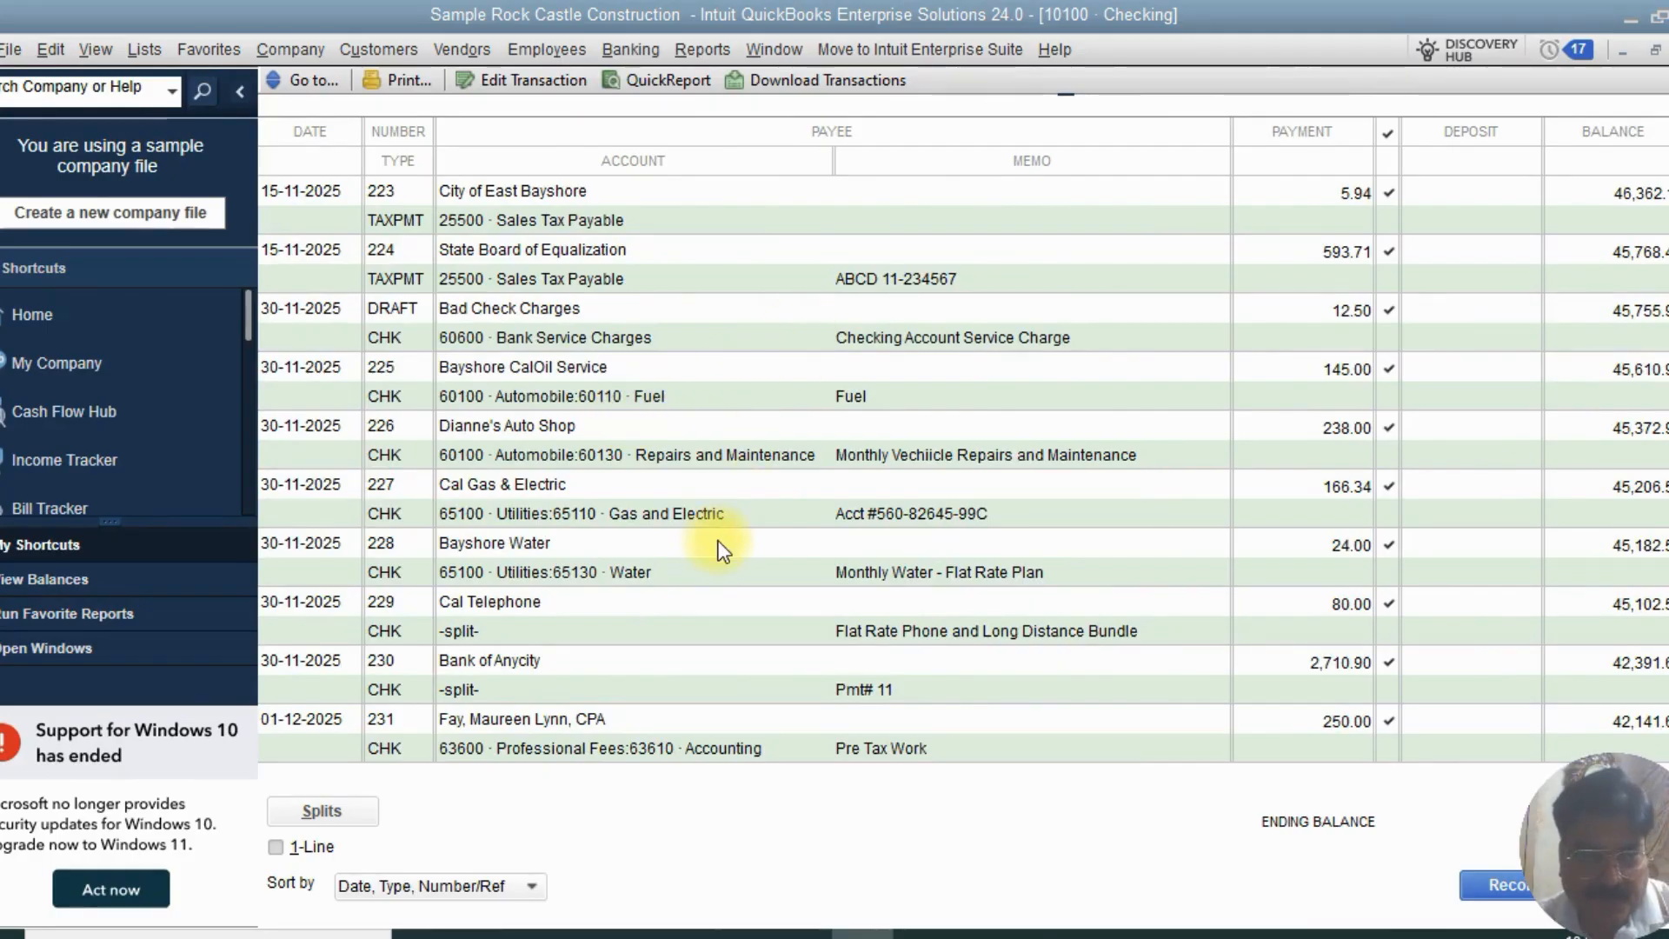
click(515, 570)
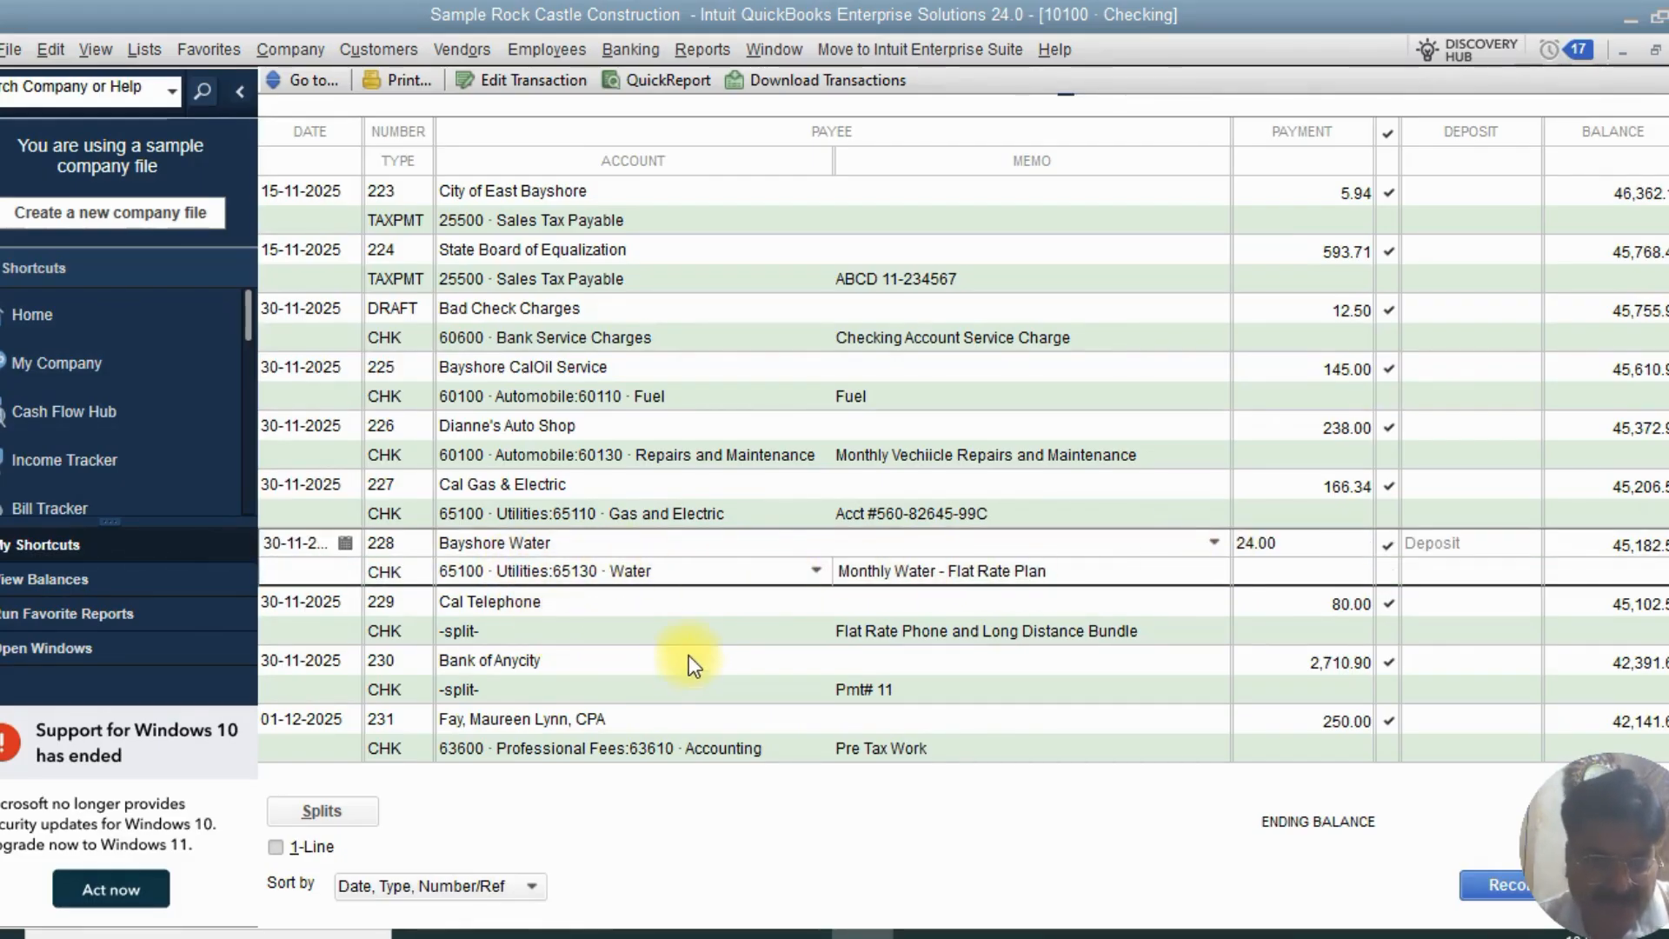
- Examine the August to October 2025 register entries for Bayshore Water, including check 218
scroll(678, 612, up, 6)
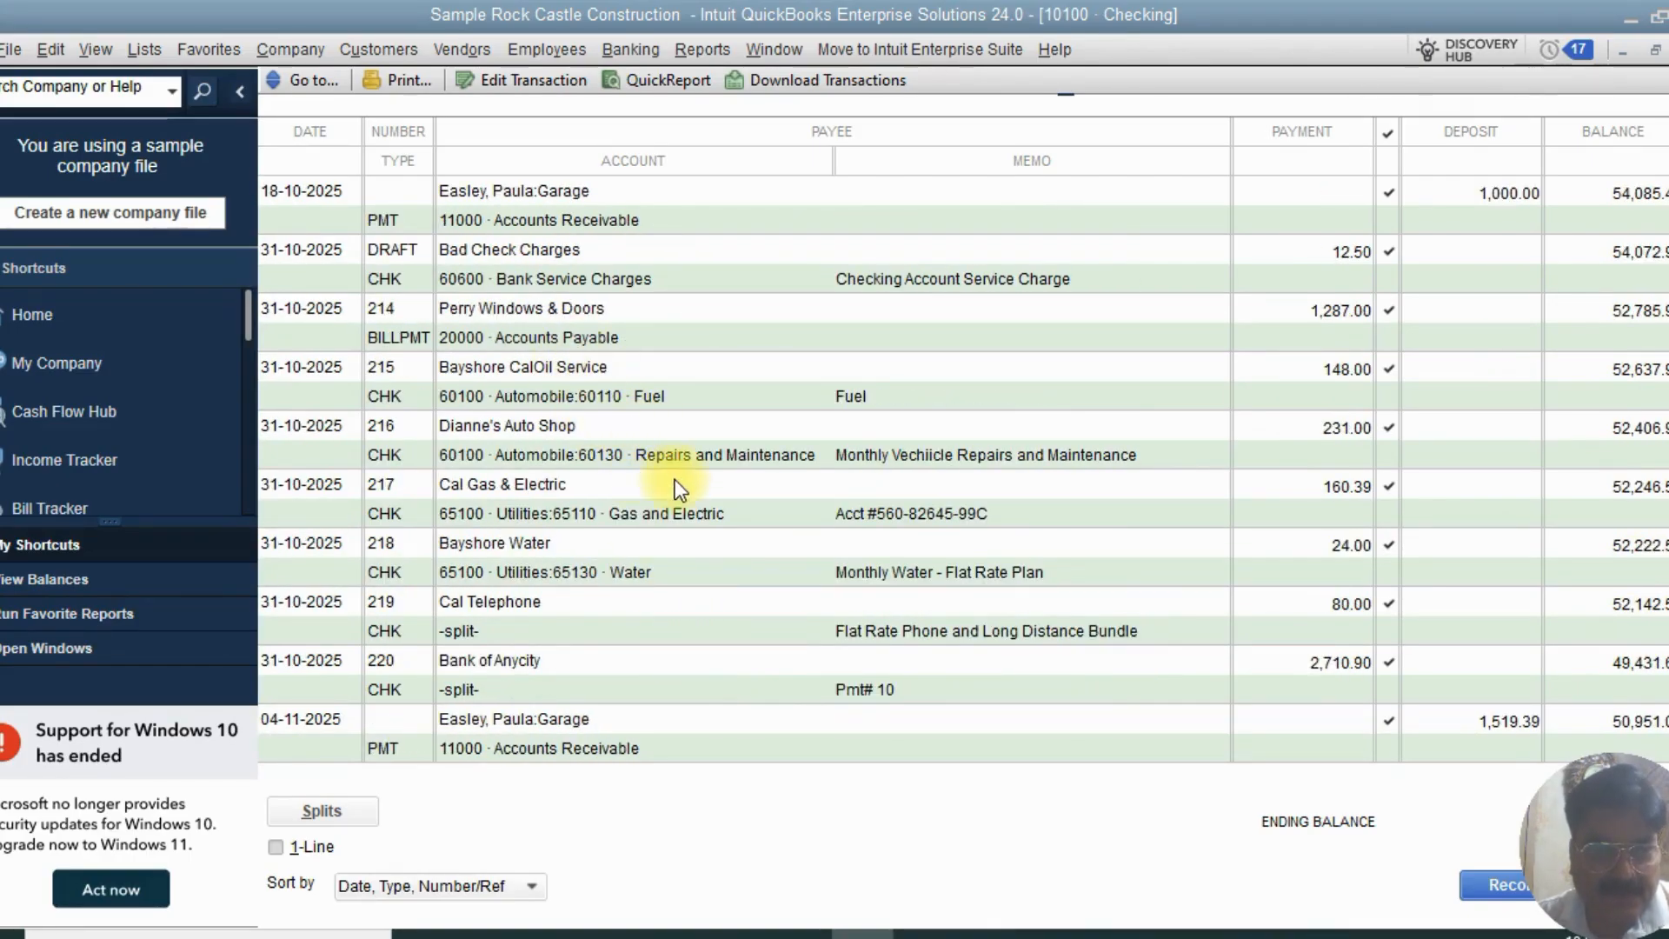
scroll(675, 480, up, 2)
scroll(673, 482, down, 2)
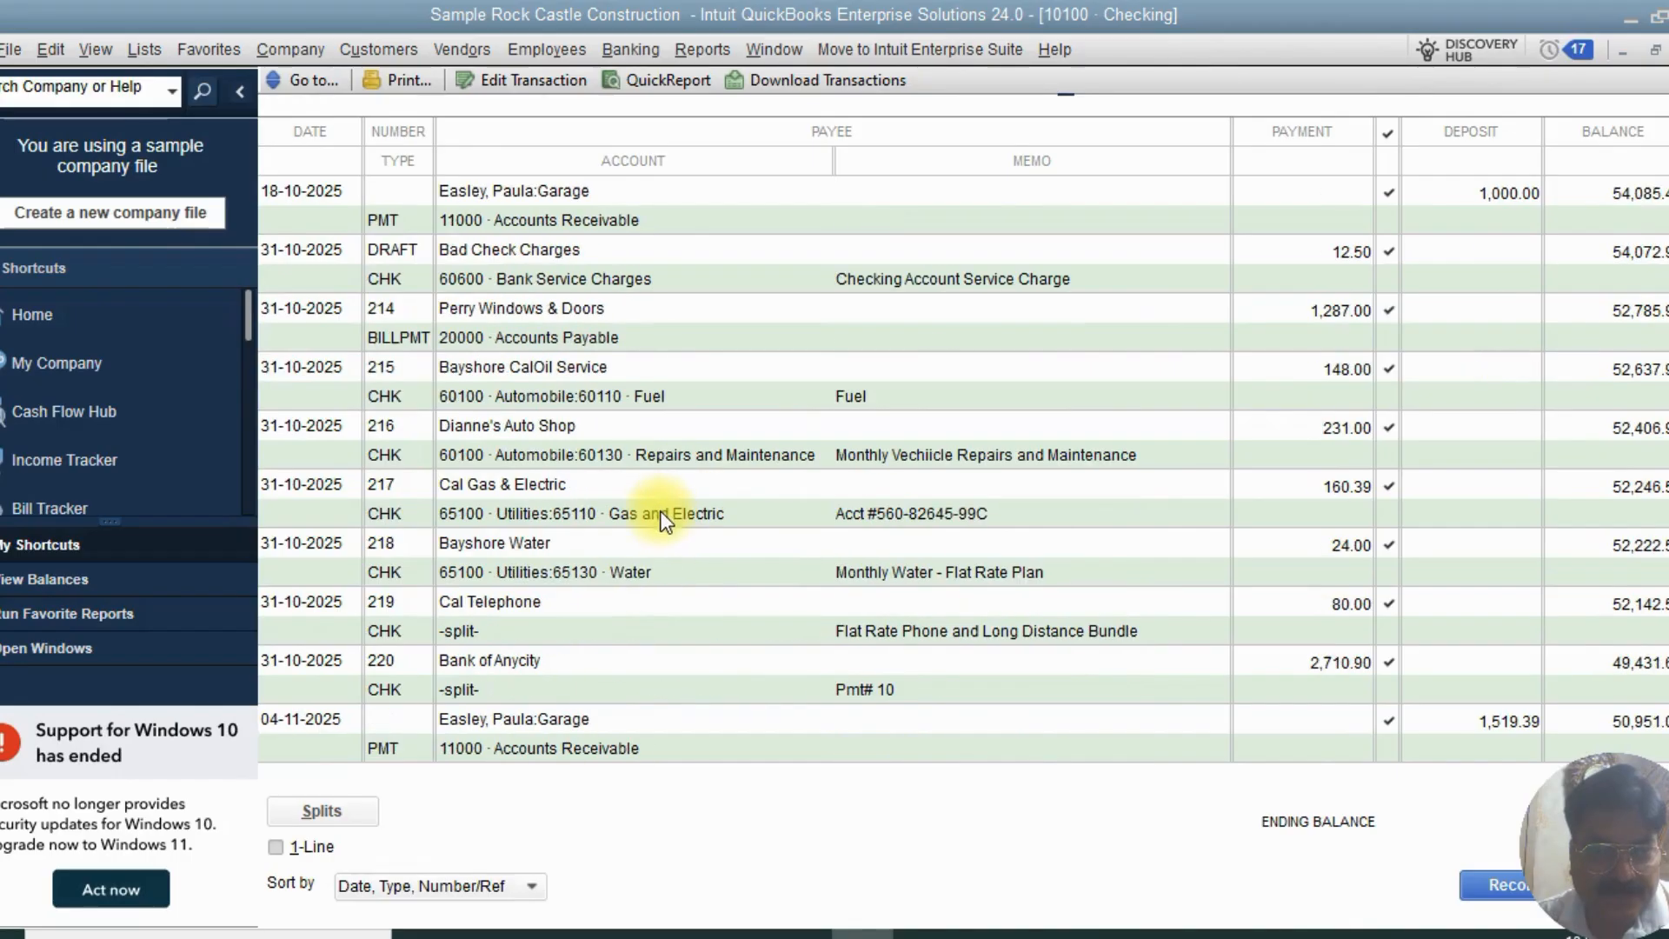
click(546, 567)
scroll(1144, 446, up, 6)
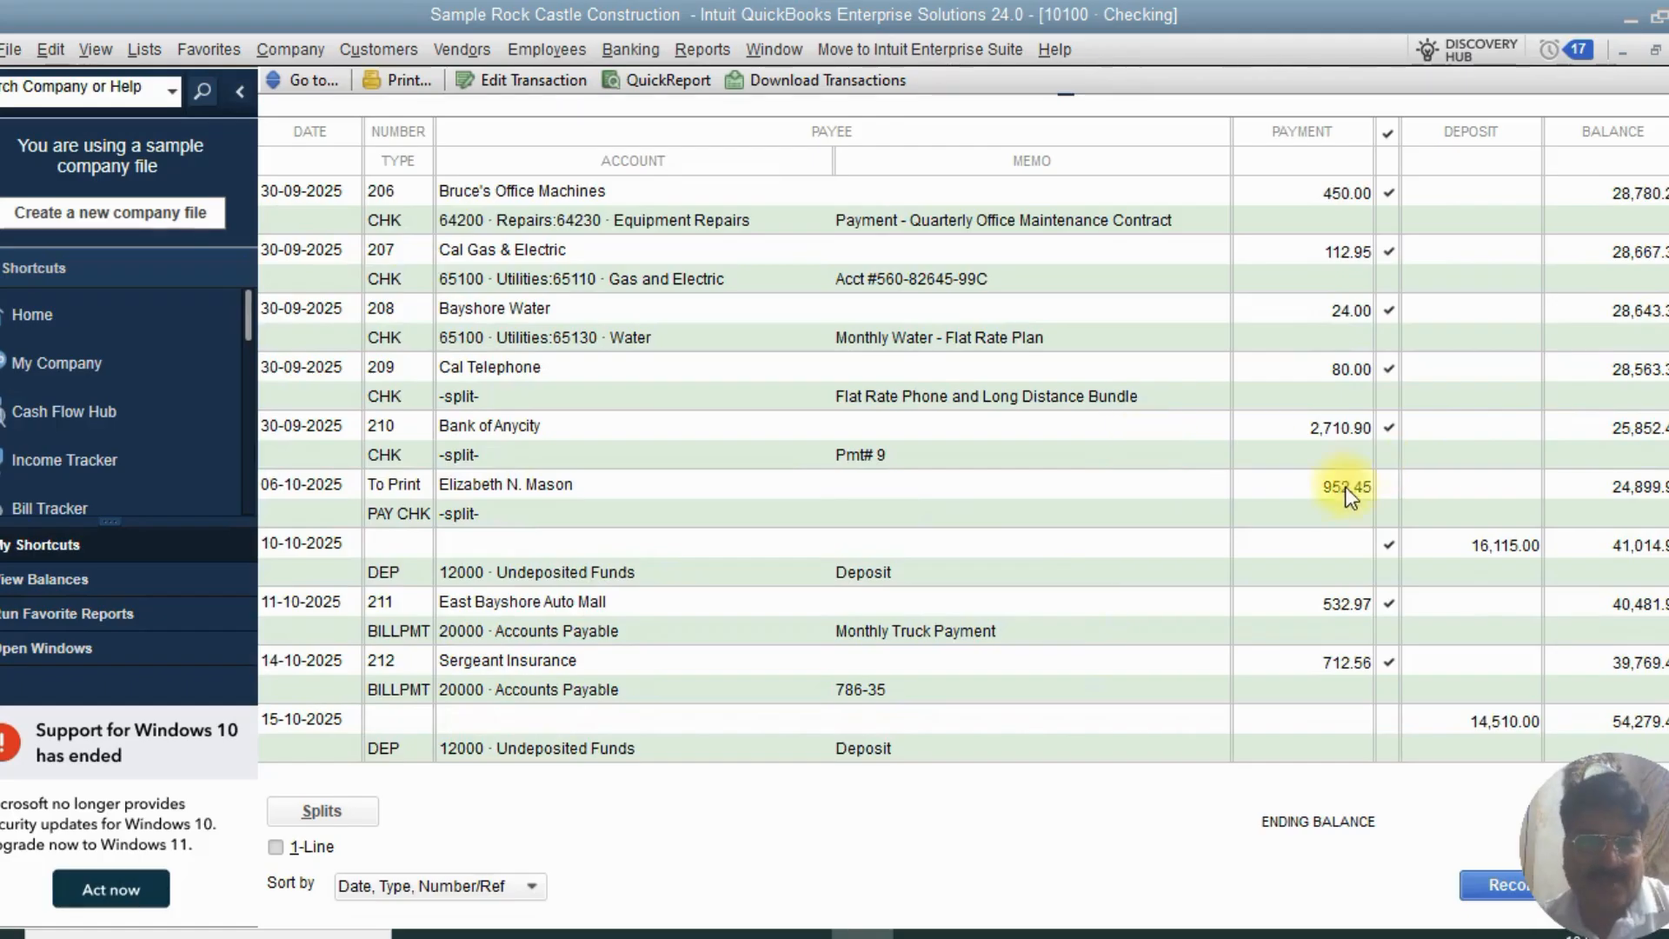
scroll(960, 424, up, 8)
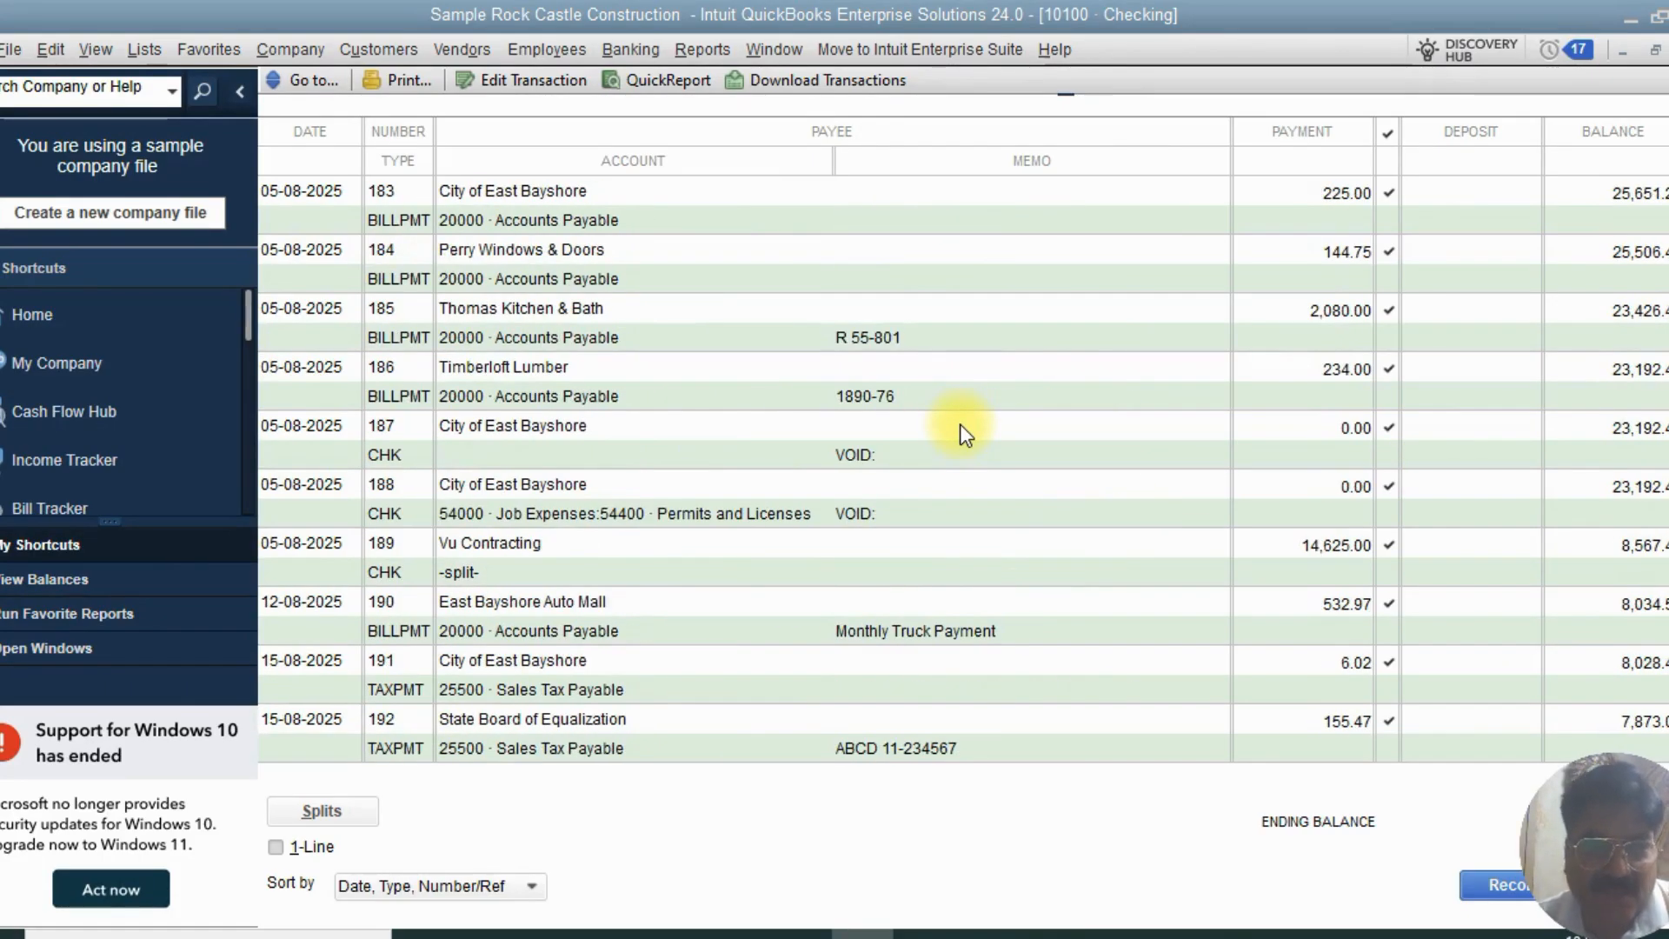
scroll(960, 425, up, 4)
scroll(960, 424, down, 7)
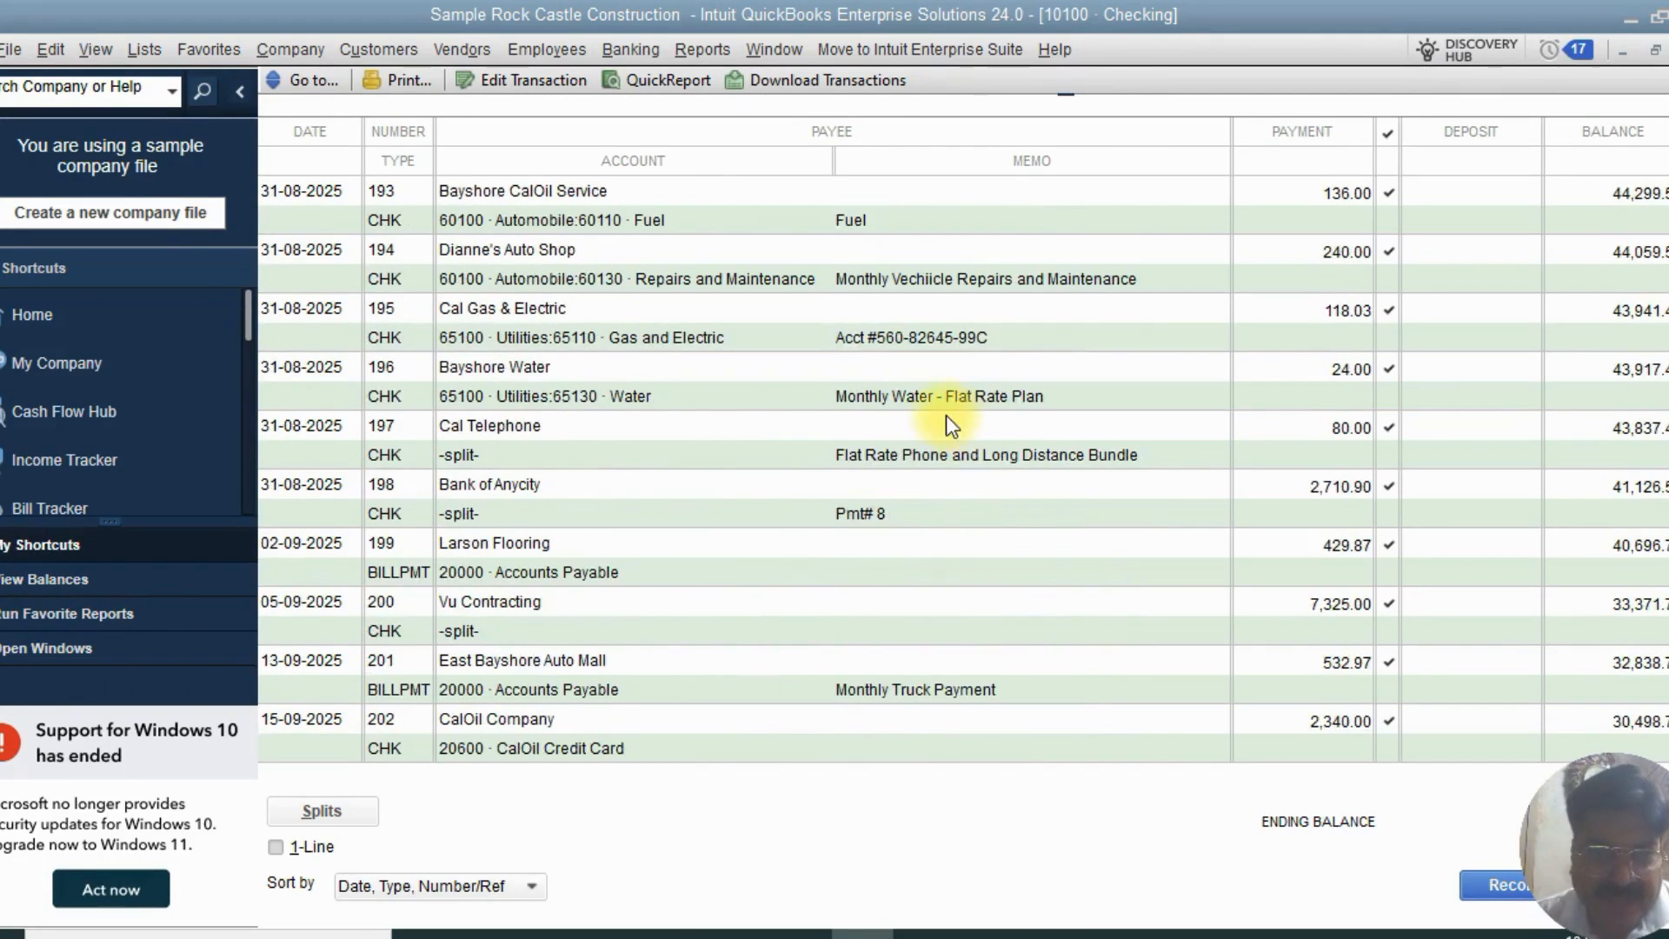
scroll(904, 437, down, 8)
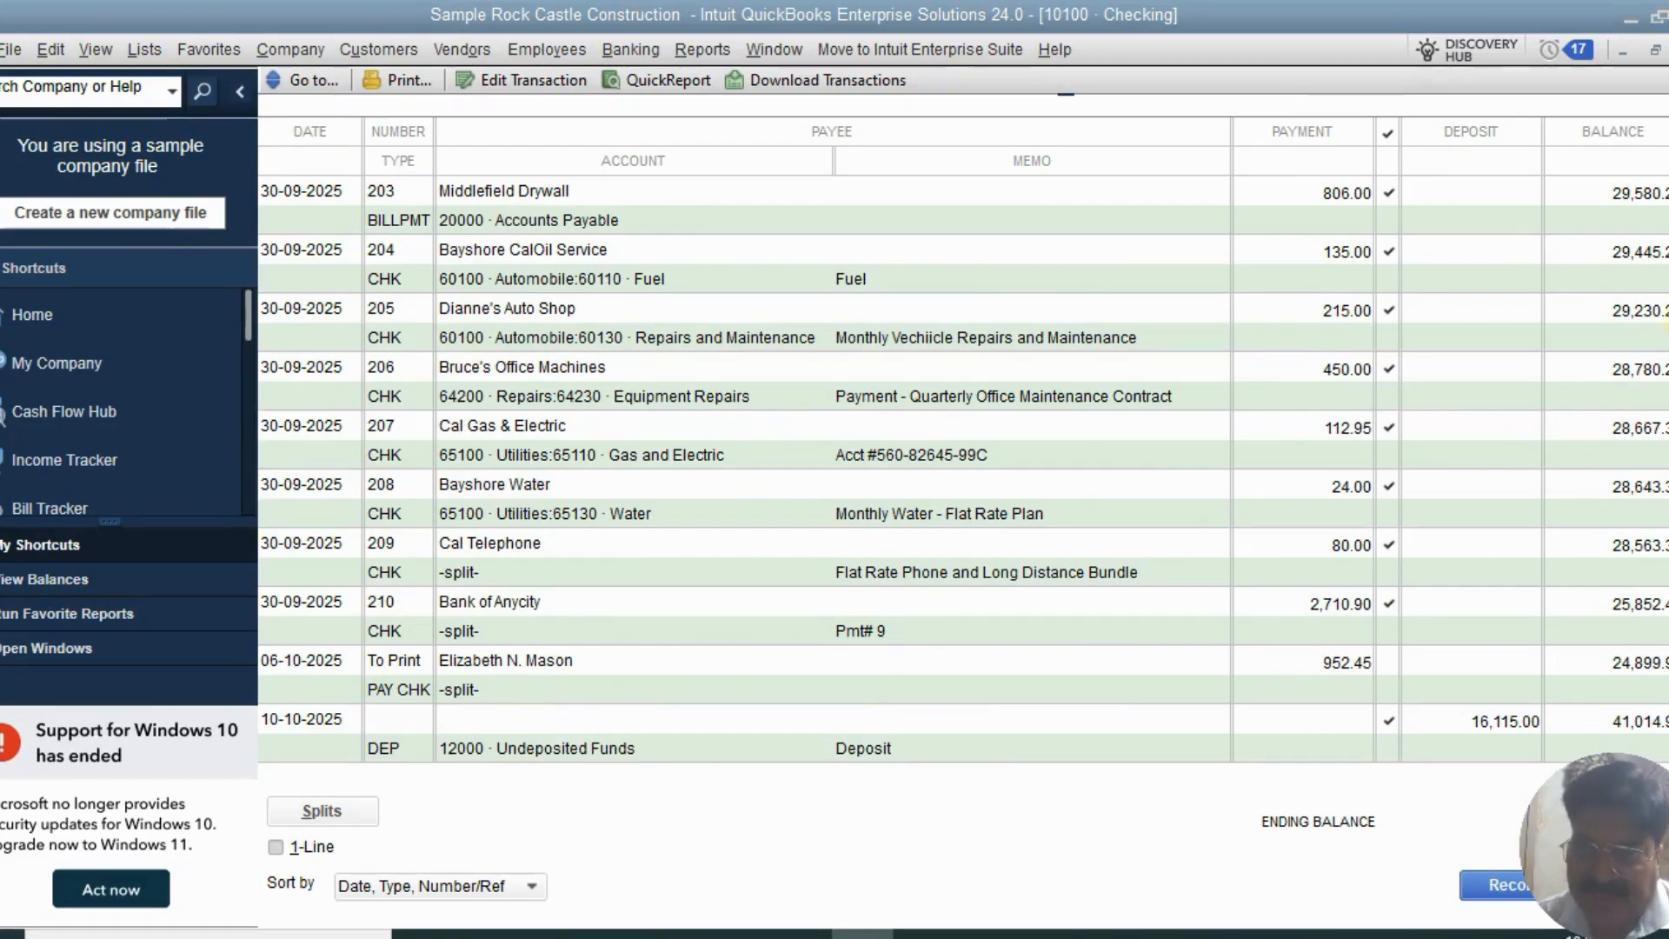
- Look for the 500.00 Bayshore Water check dated 16-10-2025 among the October to December 2025 register entries
mouse_move(1668, 327)
mouse_down()
mouse_move(1668, 469)
mouse_move(1668, 327)
mouse_up()
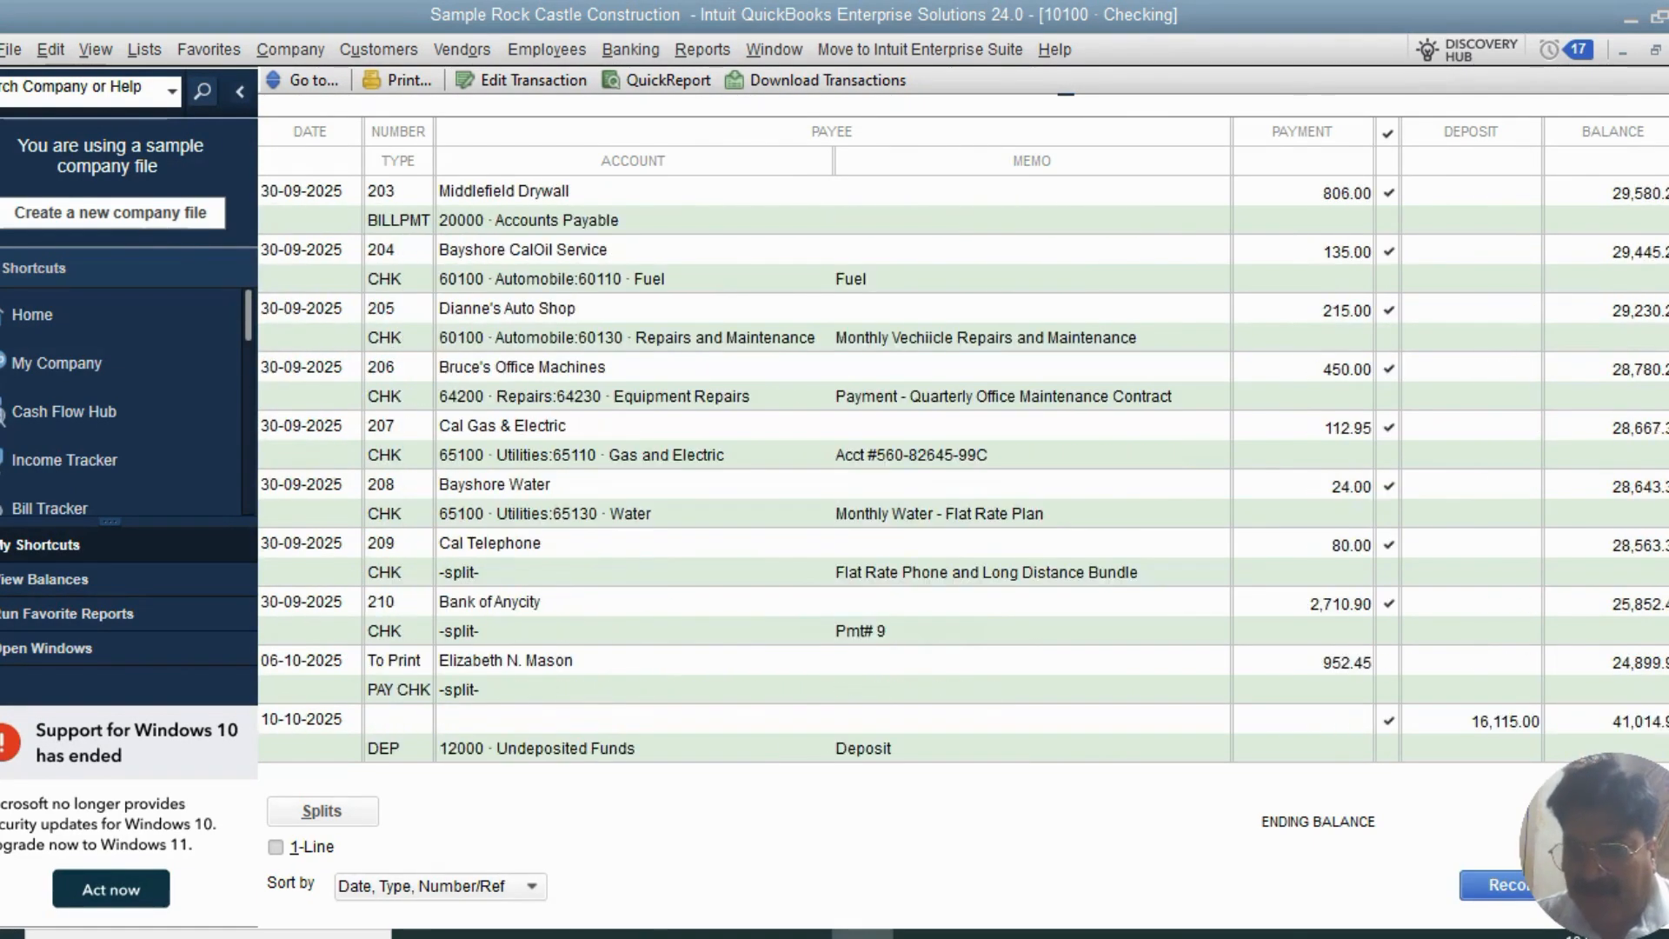
scroll(960, 470, down, 15)
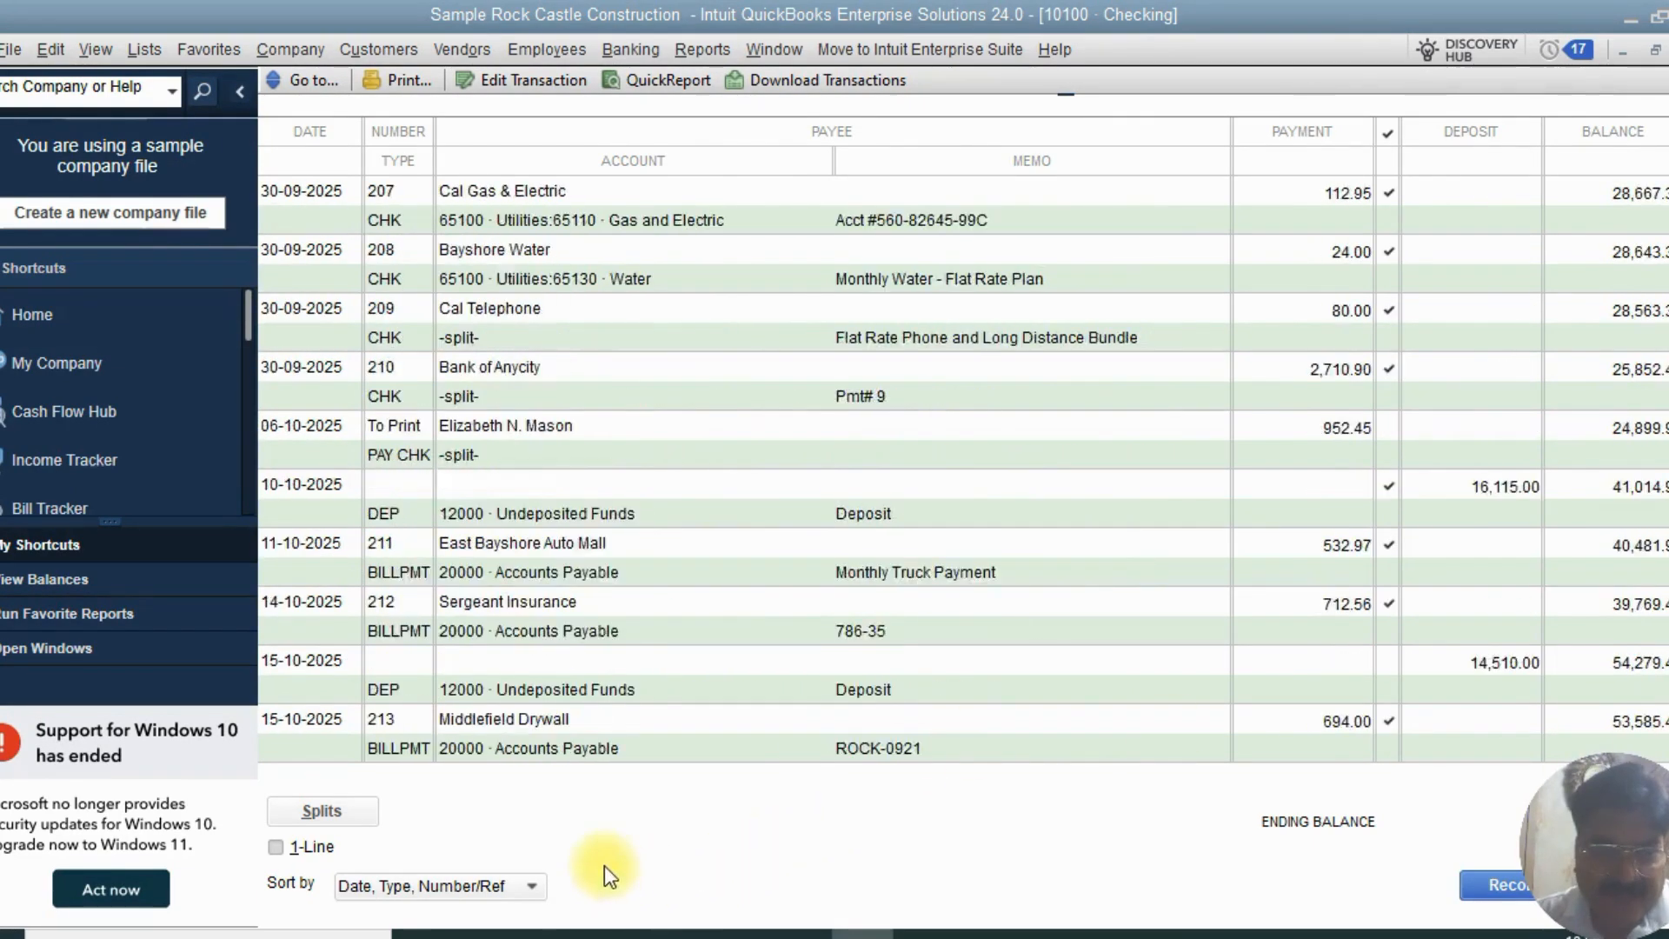
scroll(728, 716, up, 10)
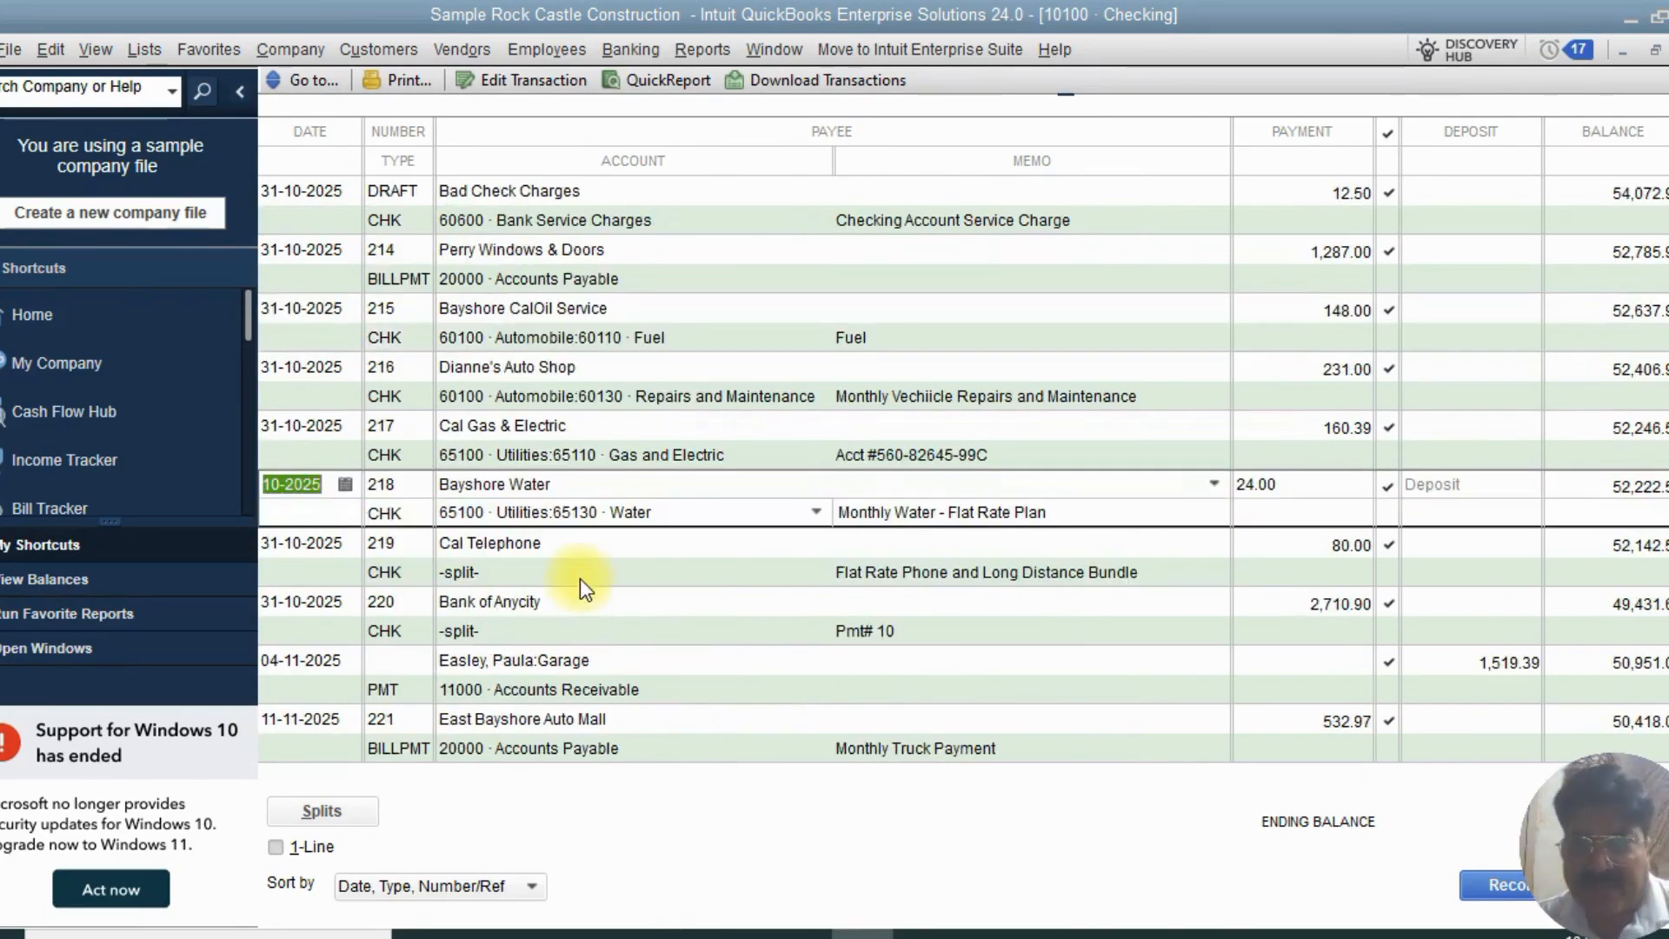
click(909, 635)
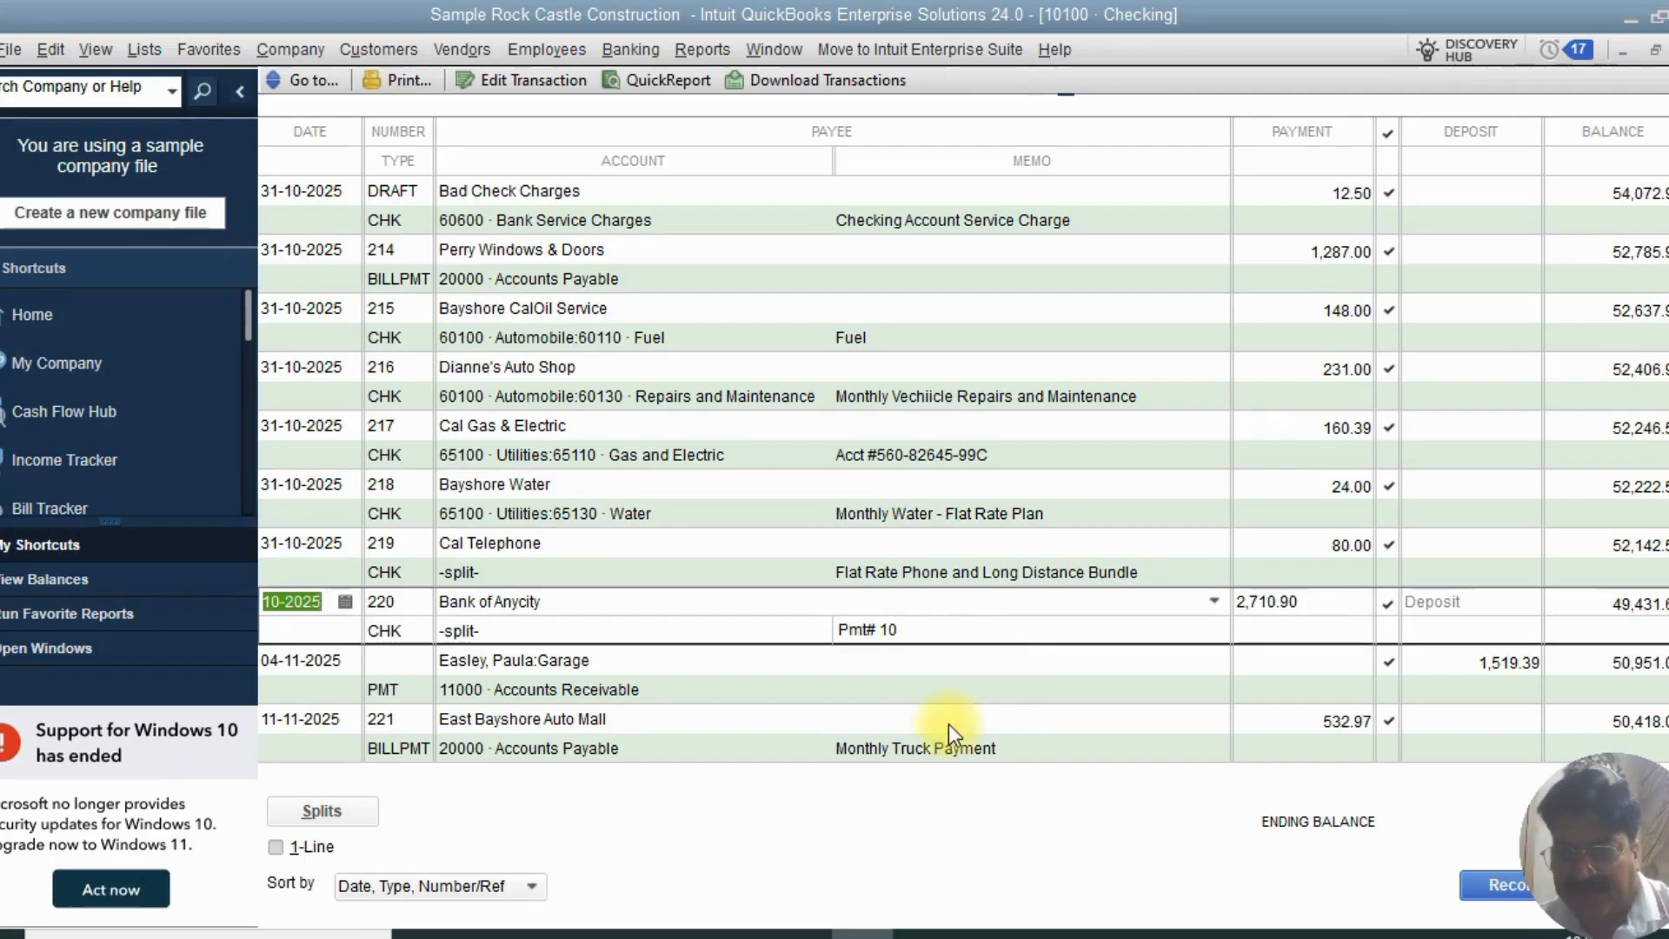
click(922, 733)
scroll(796, 784, down, 12)
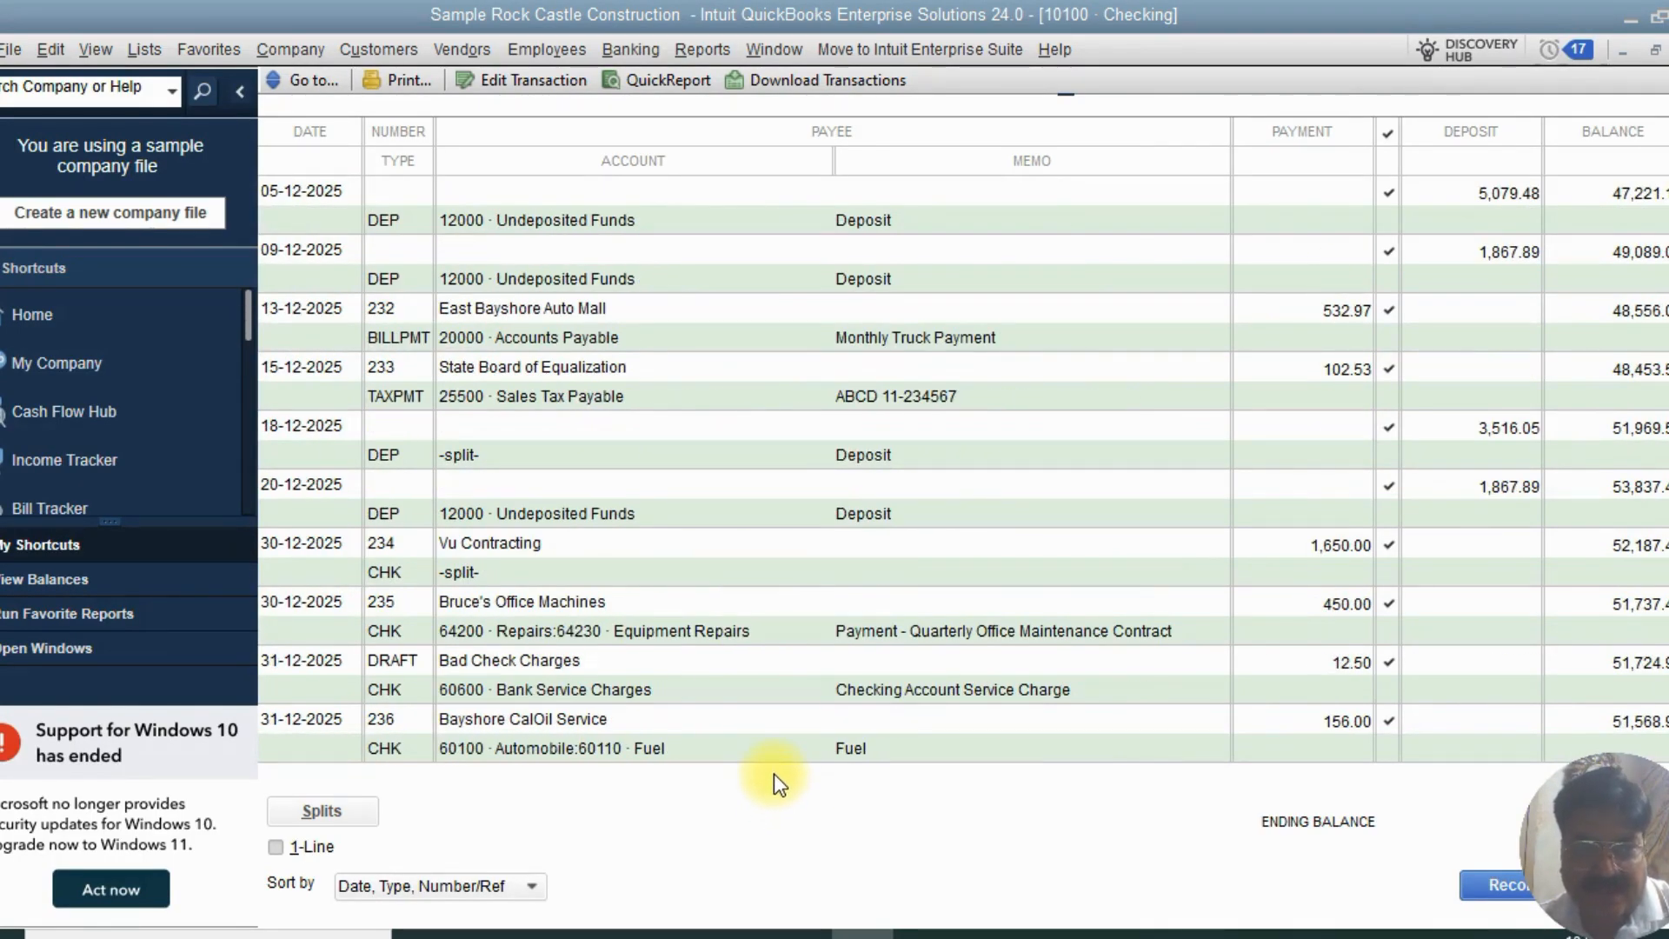
scroll(792, 550, up, 5)
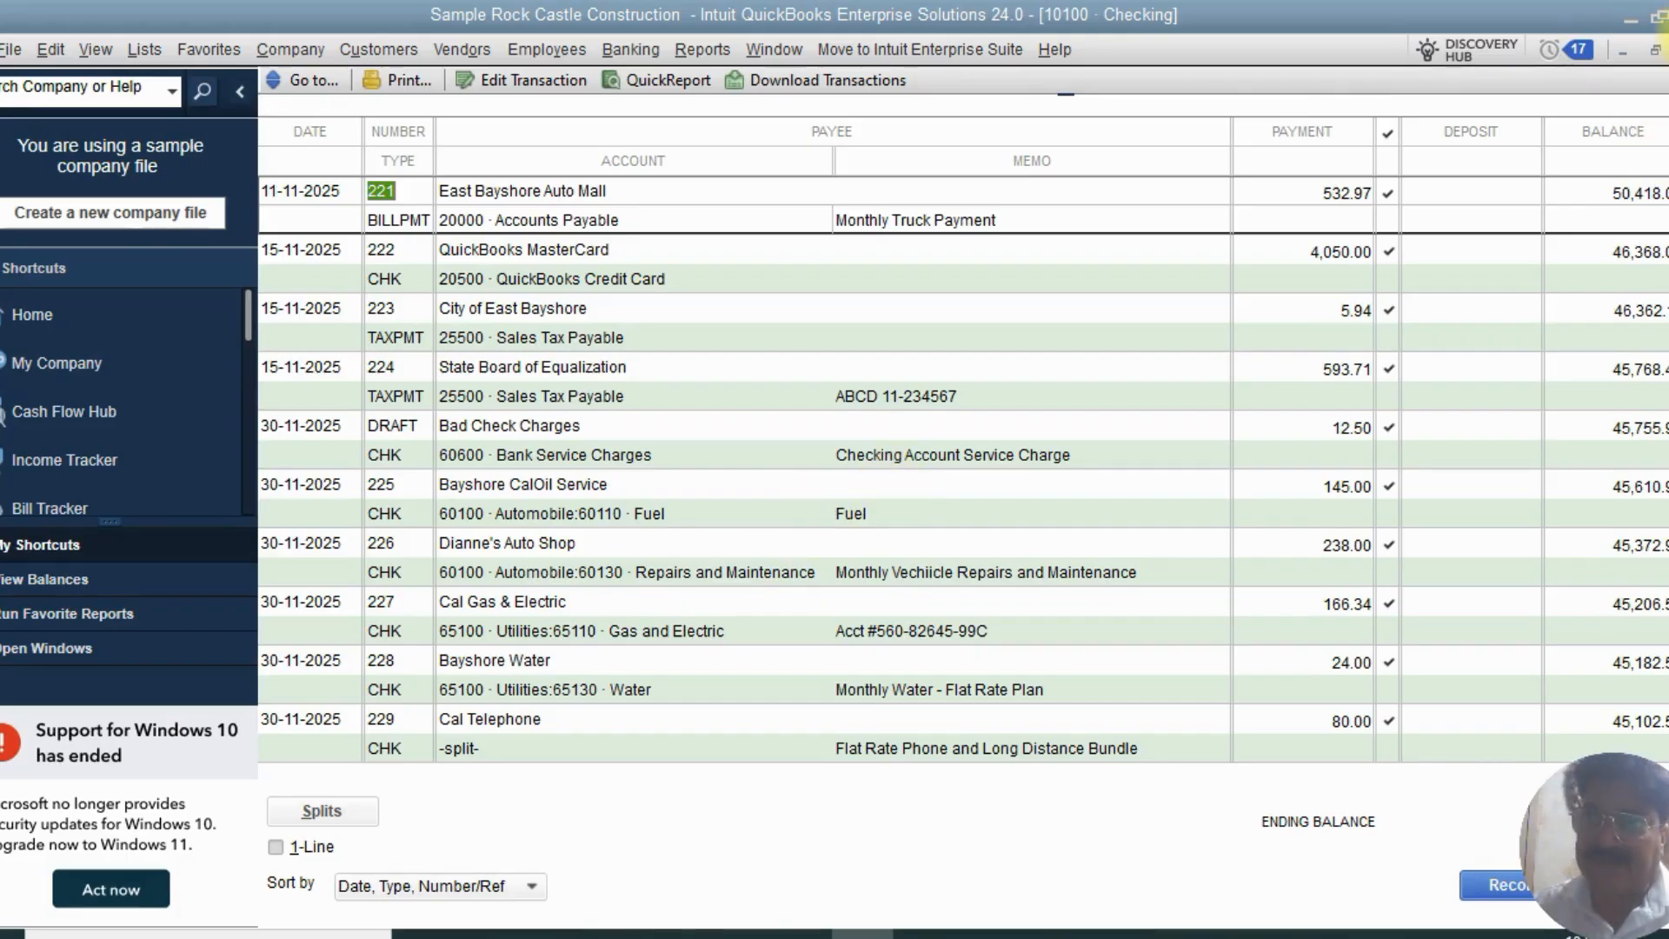
- Close the Checking register and reopen it from the 10100 Checking account in the Chart of Accounts
key(Escape)
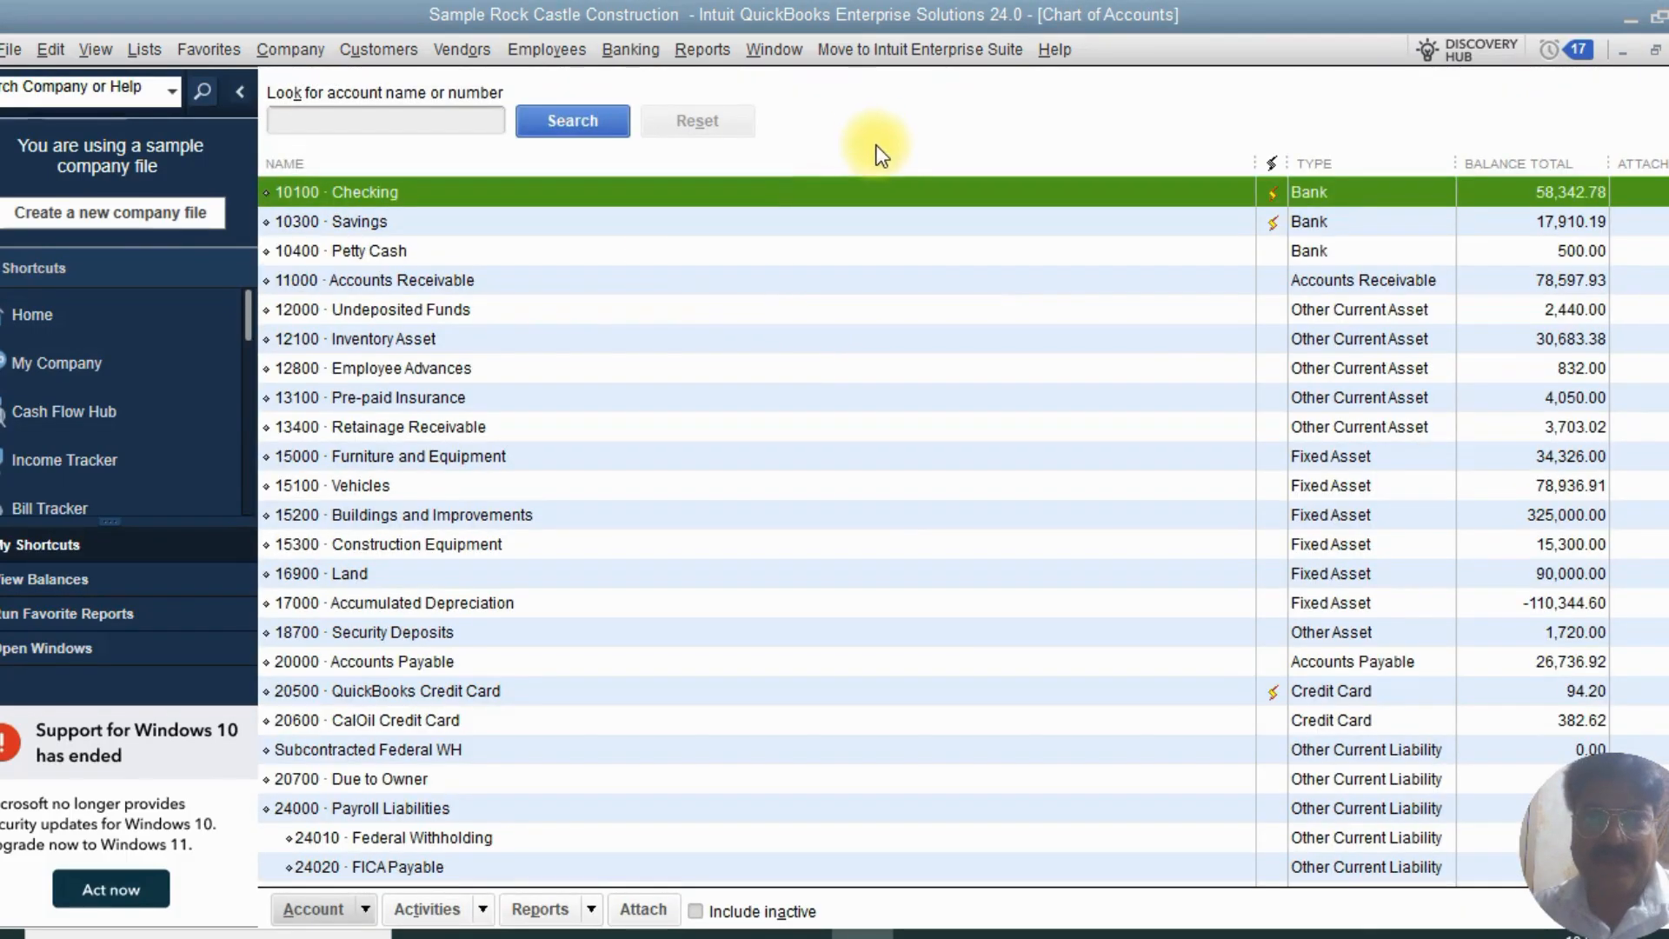
double_click(811, 197)
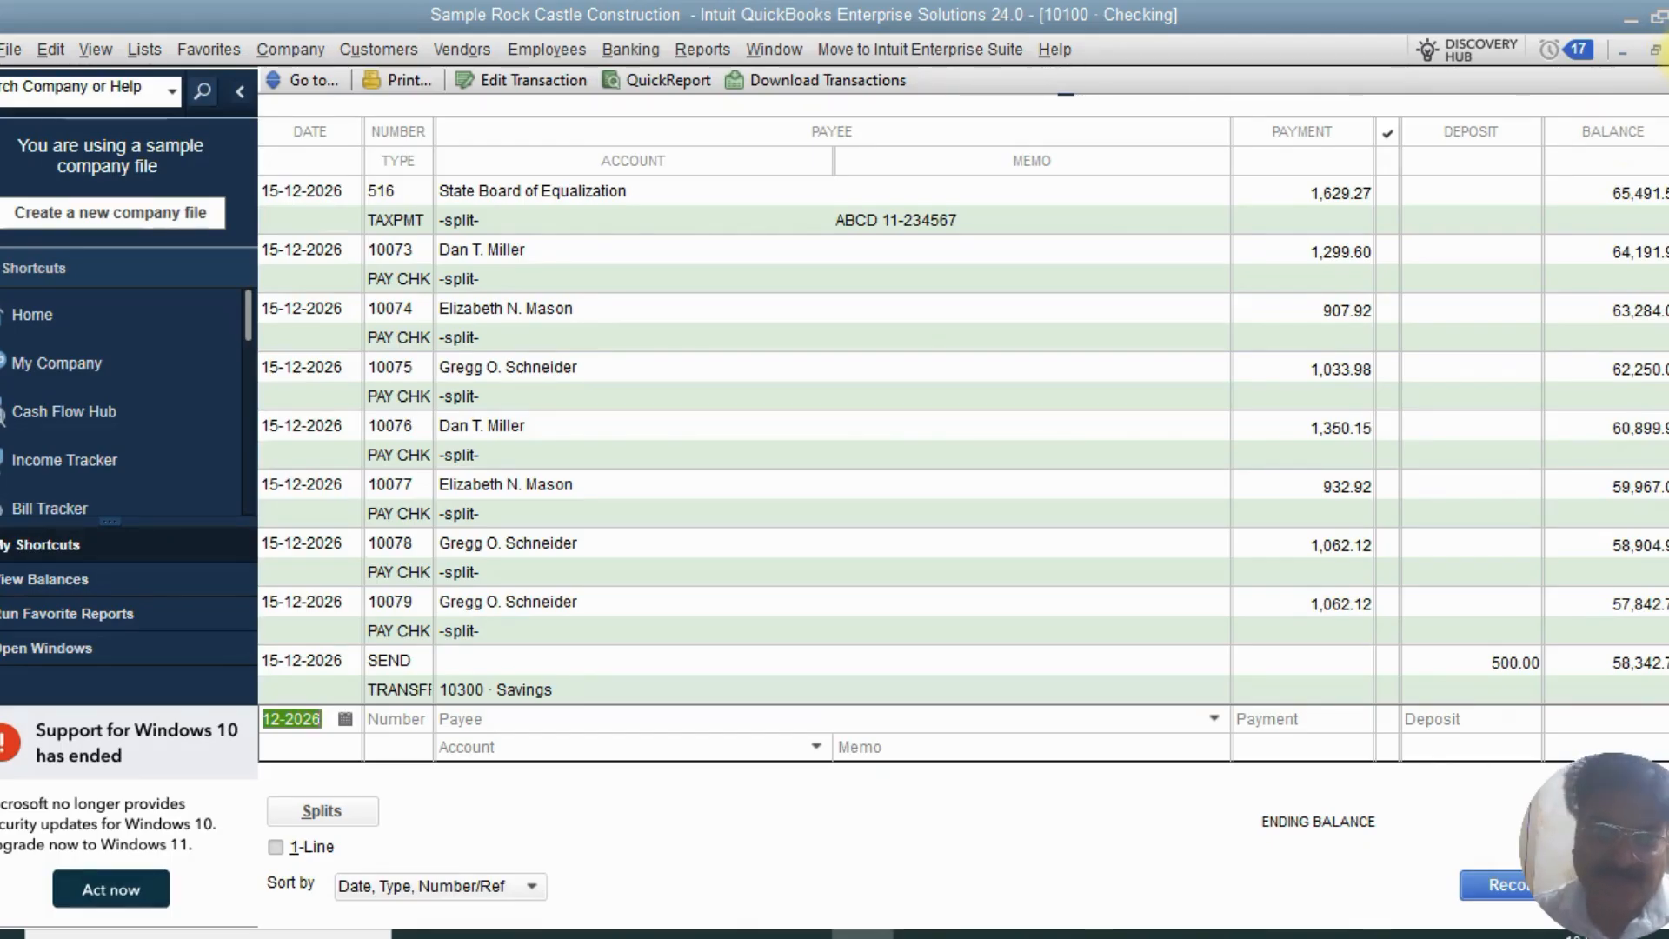
key(ctrl+a)
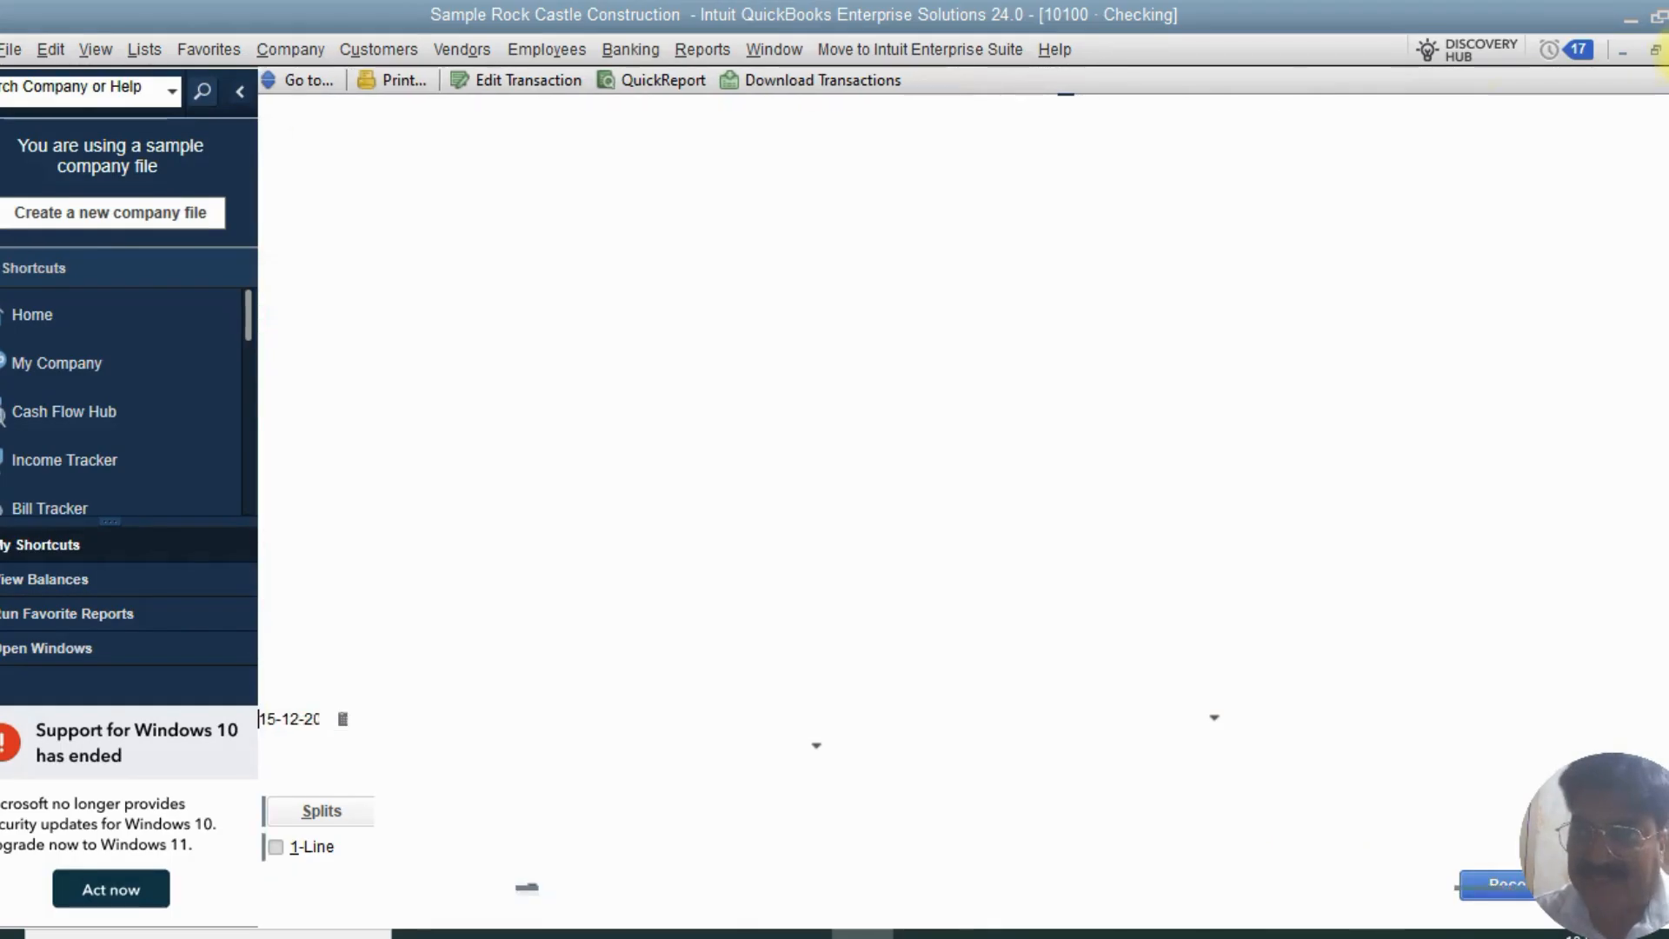